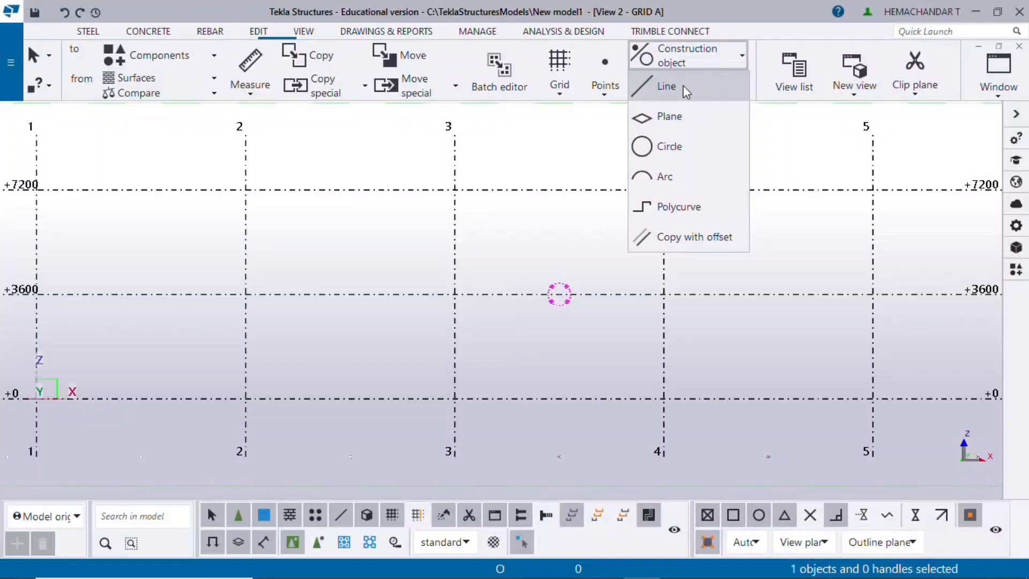
# - Draw a vertical construction line 619 mm to the left of grid line 3, from level +0 up to +3600
pyautogui.click(455, 398)
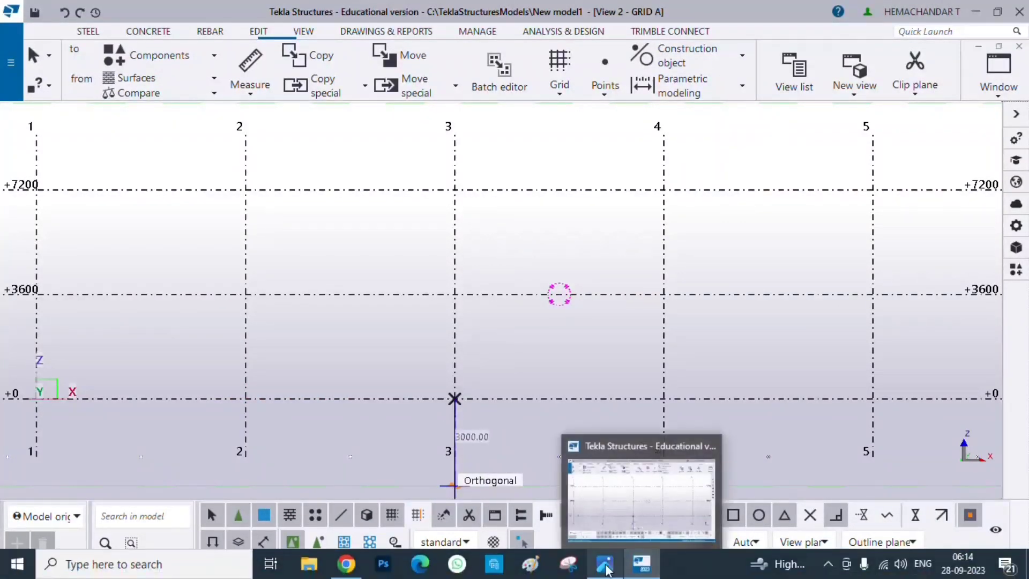
pyautogui.click(605, 564)
pyautogui.click(606, 565)
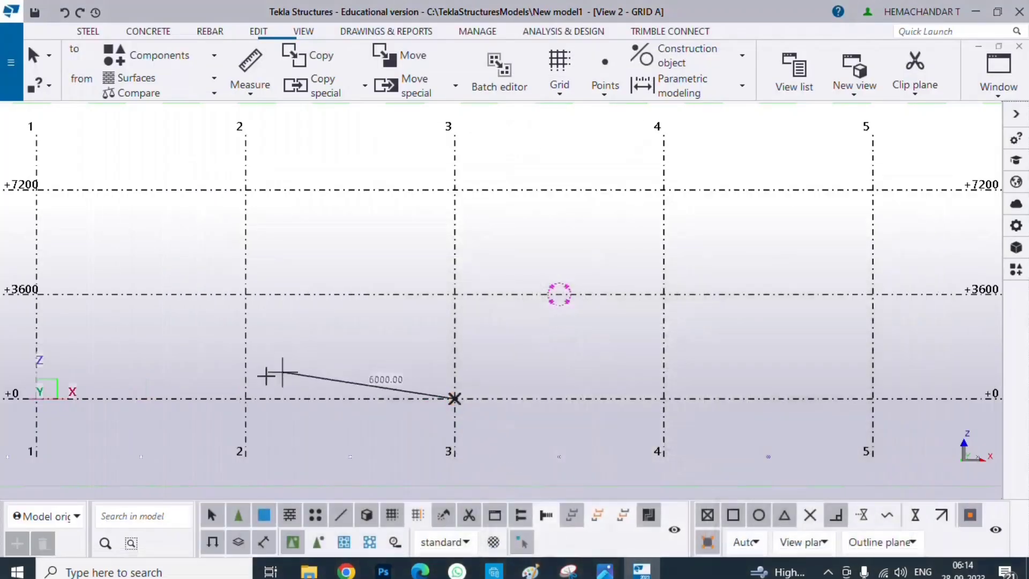
pyautogui.write('61')
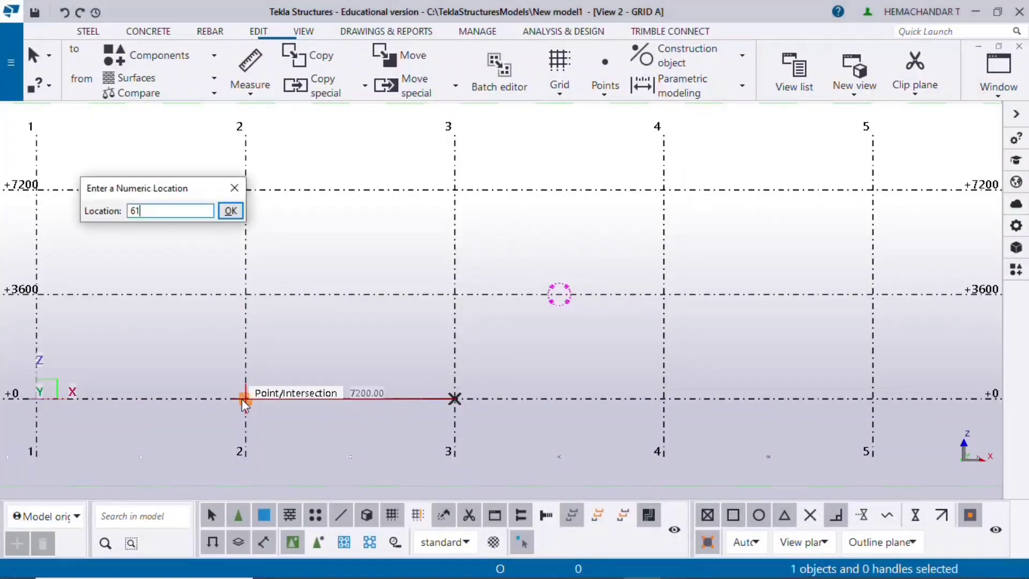
pyautogui.write('9')
pyautogui.press('Return')
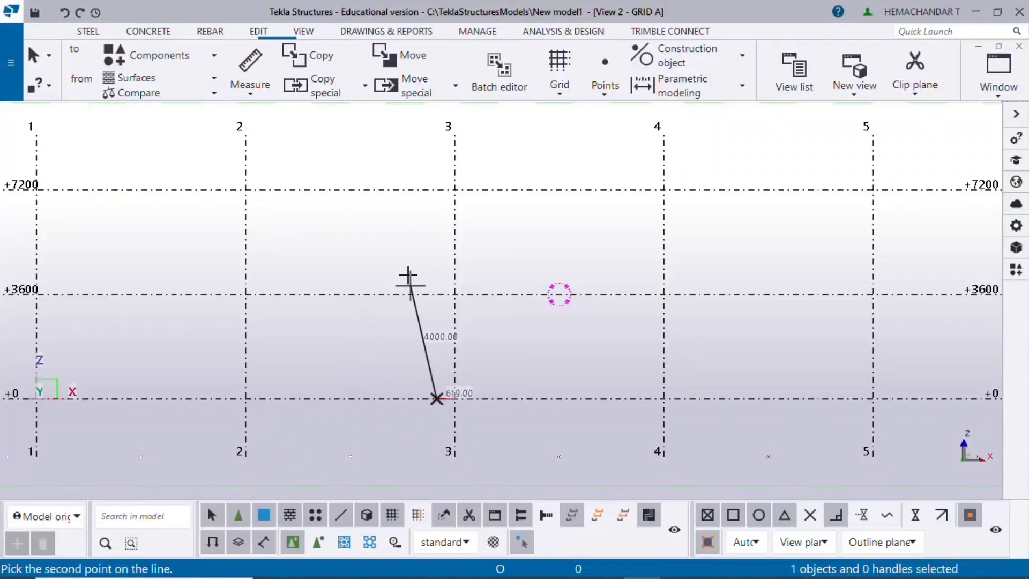
pyautogui.click(437, 294)
pyautogui.scroll(4, 437, 294)
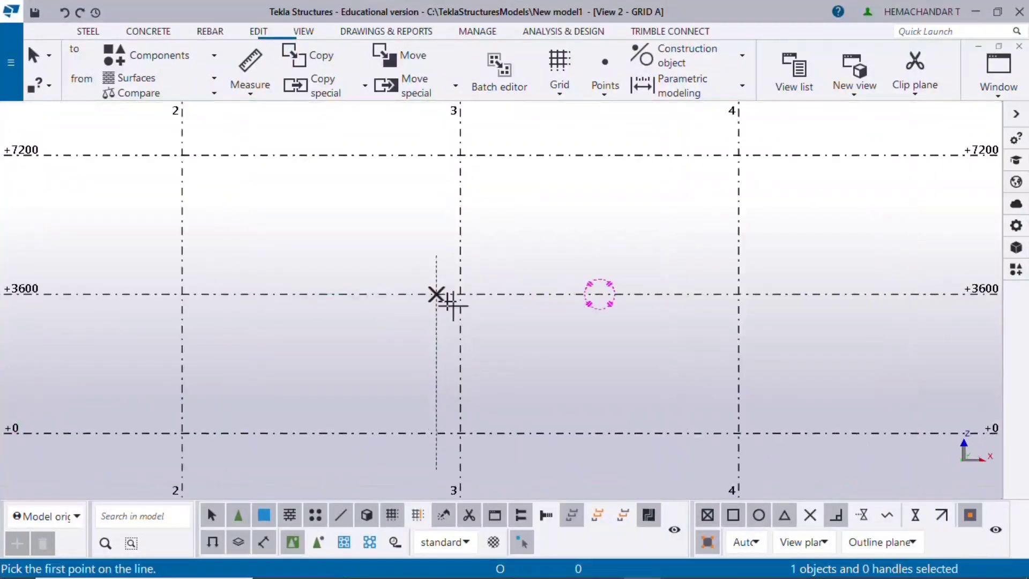
pyautogui.rightClick(495, 317)
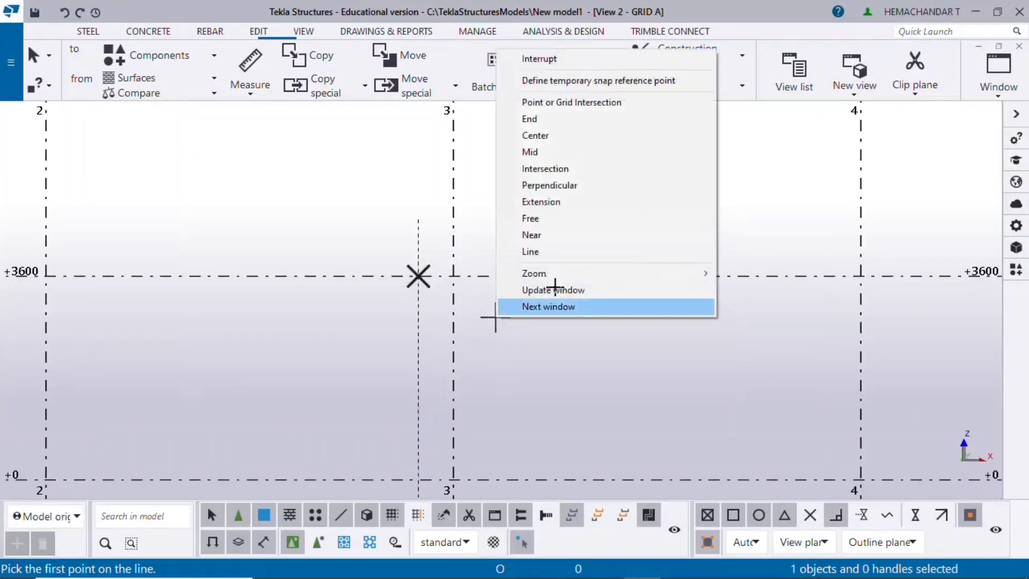
pyautogui.click(563, 60)
pyautogui.scroll(-1, 500, 403)
pyautogui.moveTo(498, 415); pyautogui.dragTo(465, 369, button='middle')
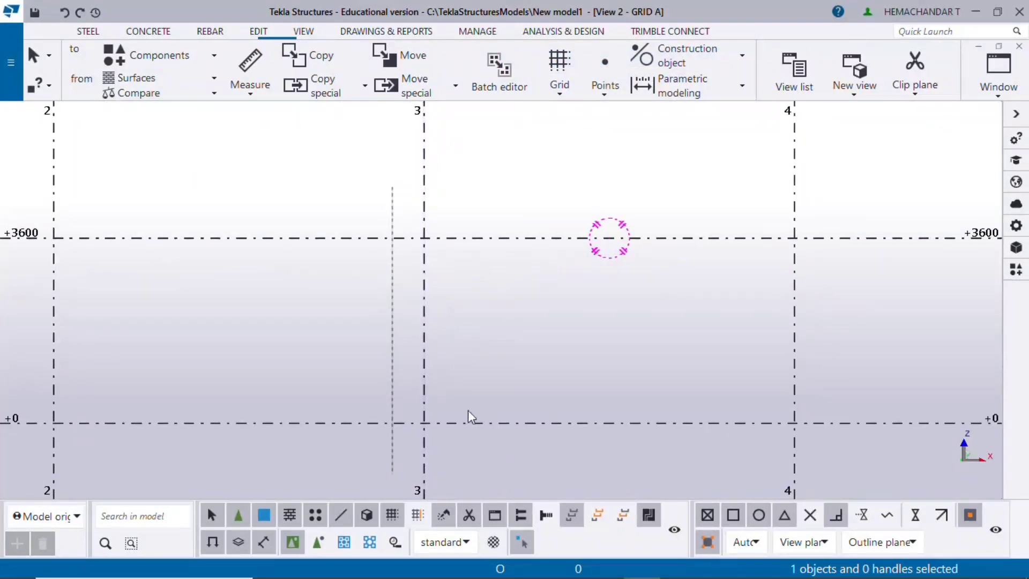
# - Check the Inclined Column.jpg drawing and add a horizontal construction line 2159 mm above level +0, running left from grid line 3 past the vertical construction line
pyautogui.click(605, 564)
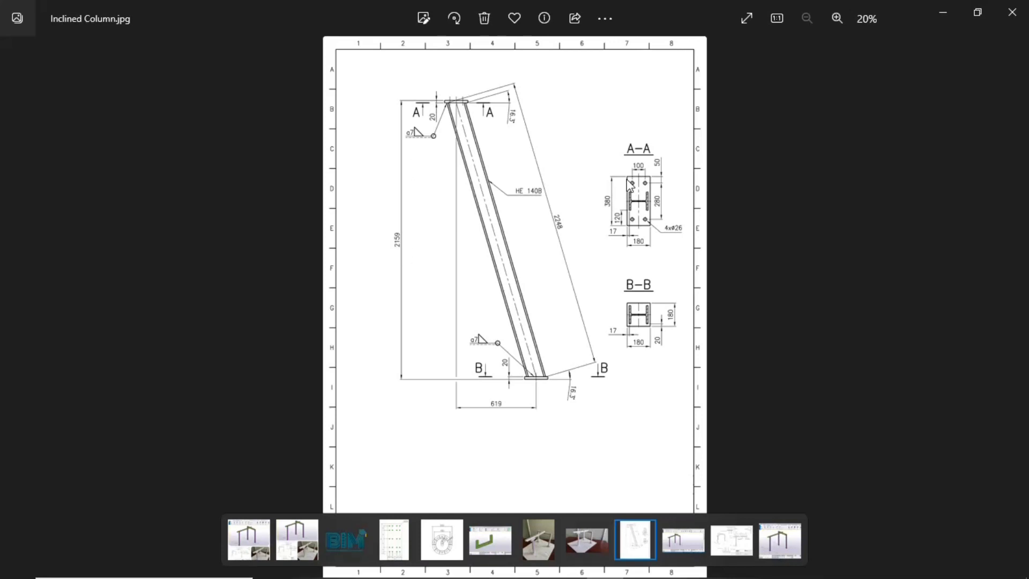
pyautogui.click(944, 13)
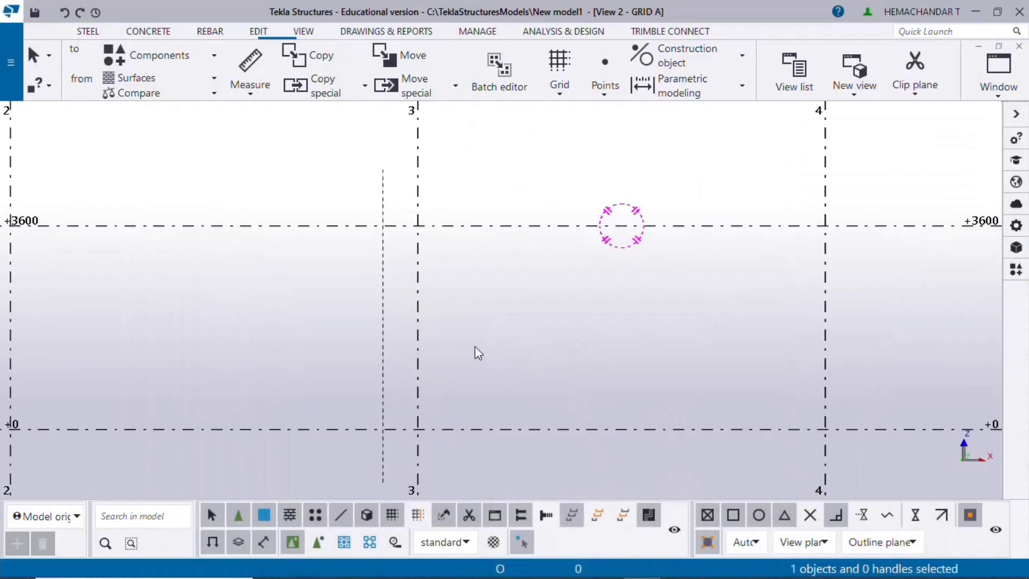
pyautogui.click(685, 49)
pyautogui.click(665, 82)
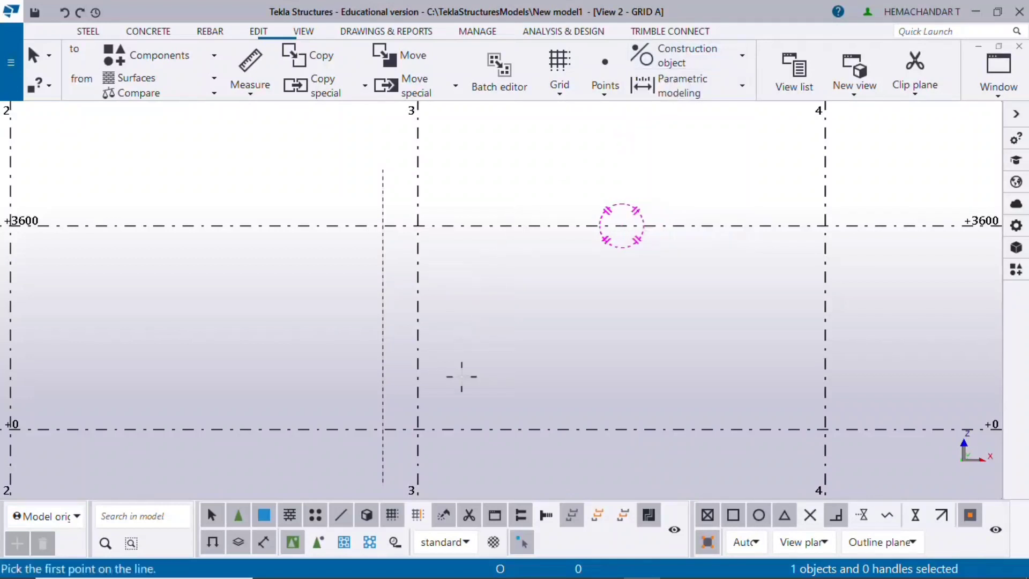
pyautogui.scroll(2, 421, 441)
pyautogui.click(416, 414)
pyautogui.scroll(-2, 414, 247)
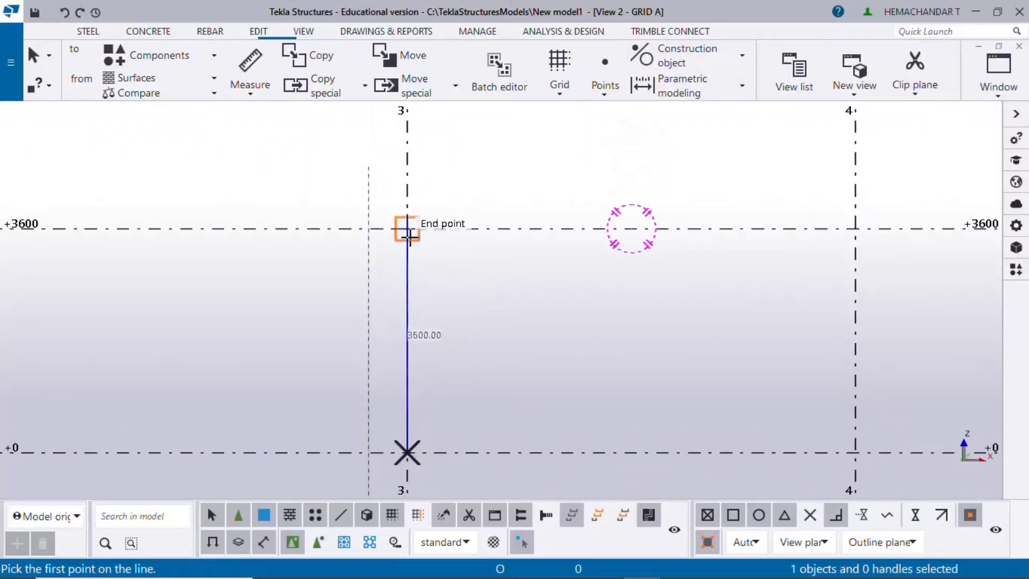
pyautogui.write('2159')
pyautogui.press('Return')
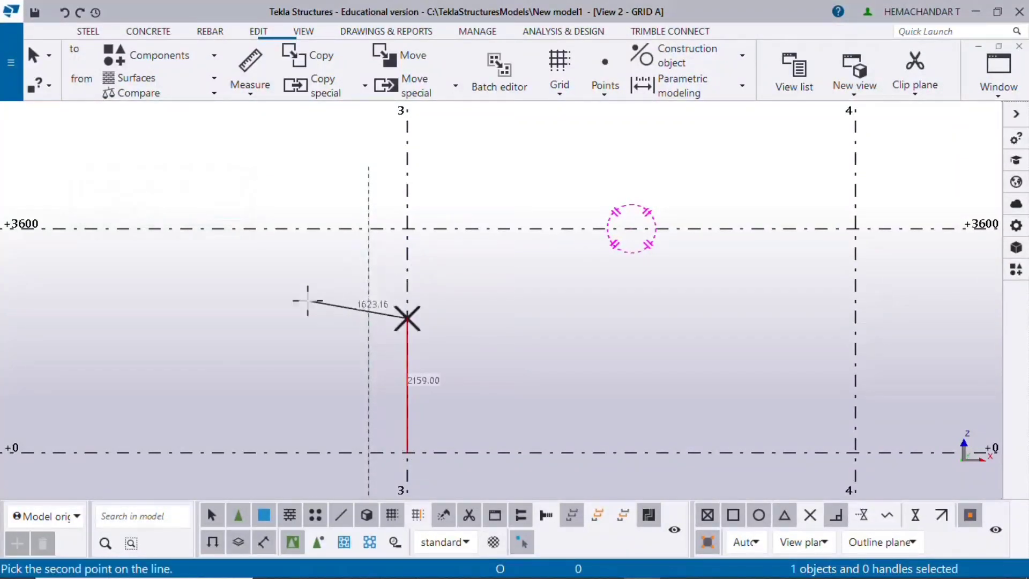
pyautogui.click(217, 313)
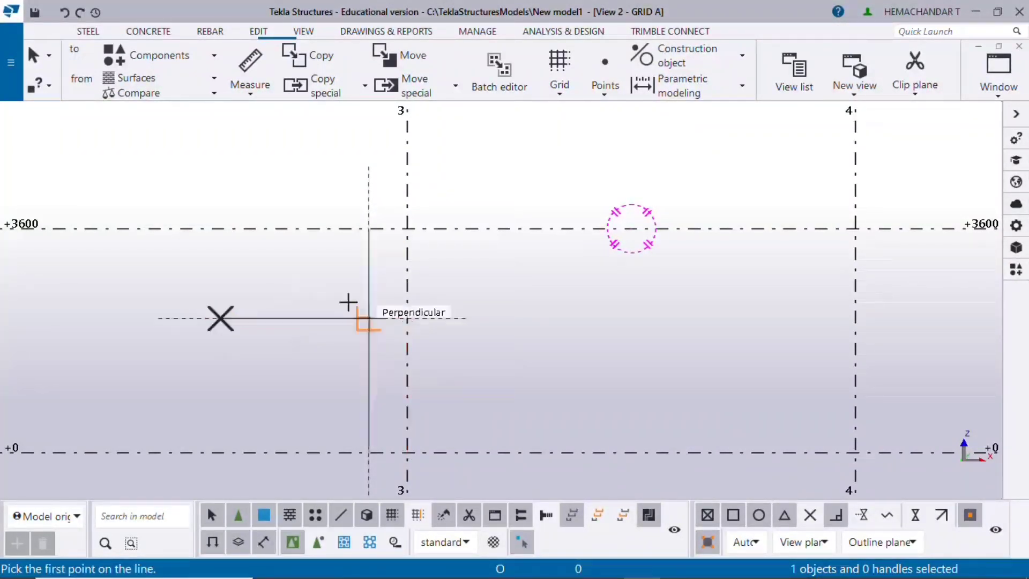
pyautogui.scroll(1, 376, 333)
pyautogui.rightClick(499, 236)
pyautogui.click(534, 243)
pyautogui.scroll(4, 493, 287)
pyautogui.moveTo(424, 321); pyautogui.dragTo(460, 223, button='middle')
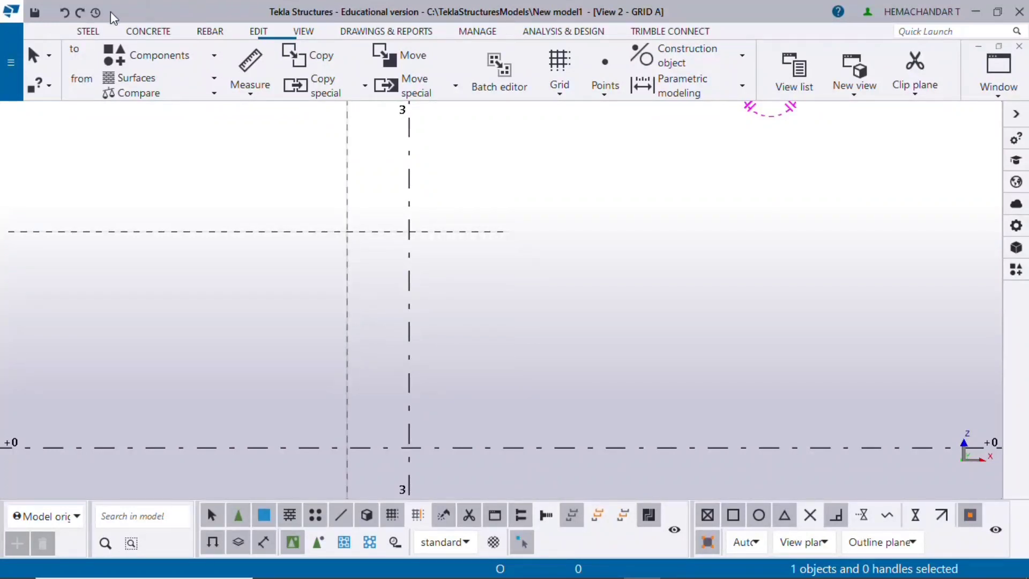
# - Place a steel column at the intersection of grid line 3 and level +0
pyautogui.click(89, 33)
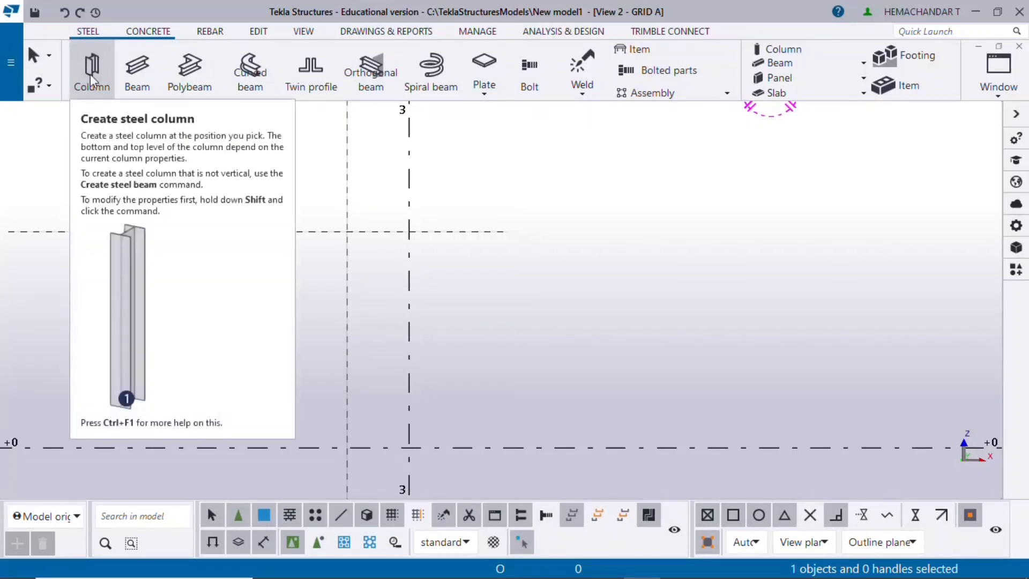
pyautogui.click(90, 73)
pyautogui.scroll(1, 450, 426)
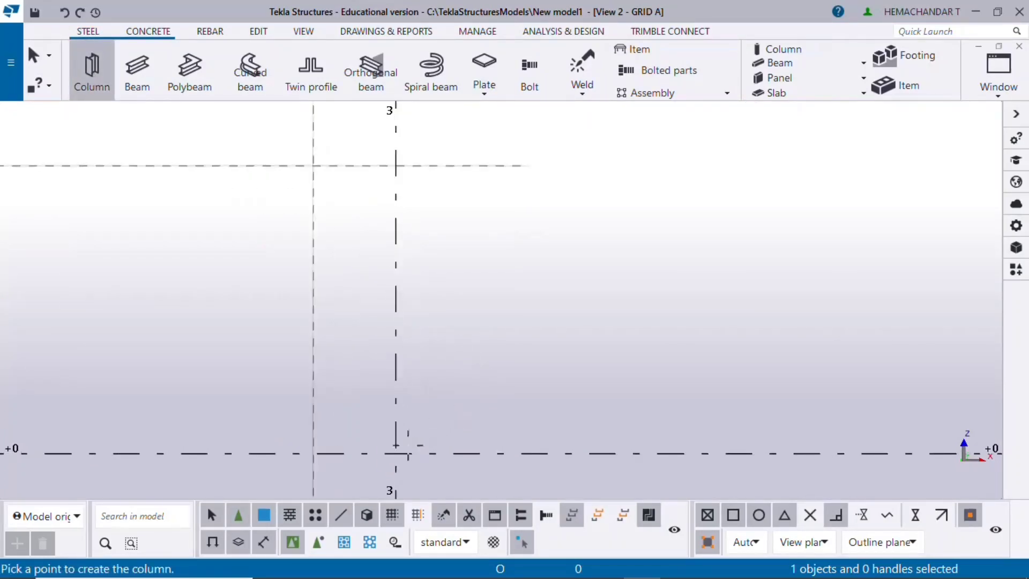
pyautogui.click(397, 453)
pyautogui.scroll(-2, 436, 423)
pyautogui.scroll(-1, 501, 372)
pyautogui.rightClick(535, 221)
pyautogui.click(607, 229)
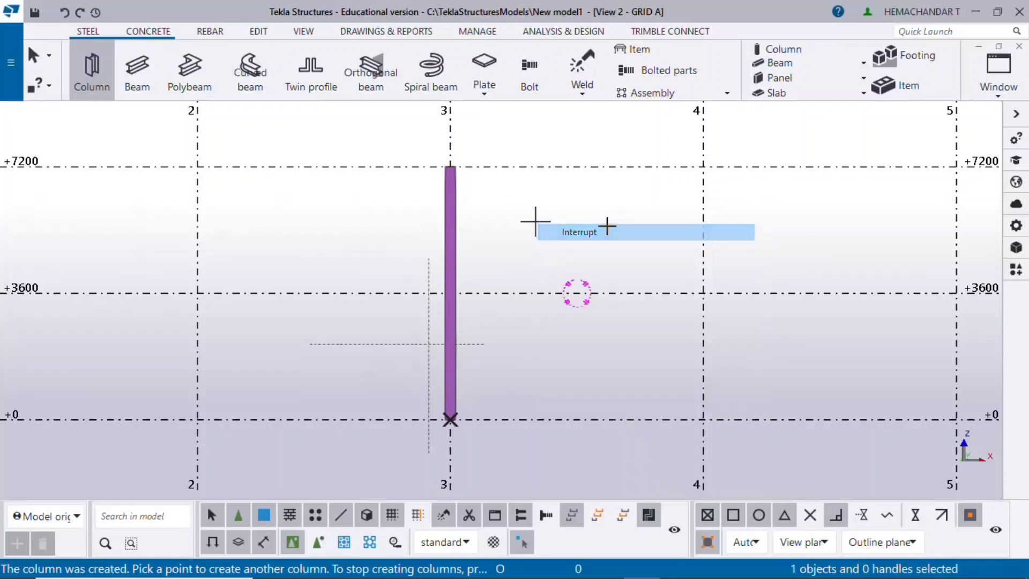
# - Look up the column section in the Inclined Column.jpg drawing and change the steel column's profile to HEB140
pyautogui.doubleClick(455, 236)
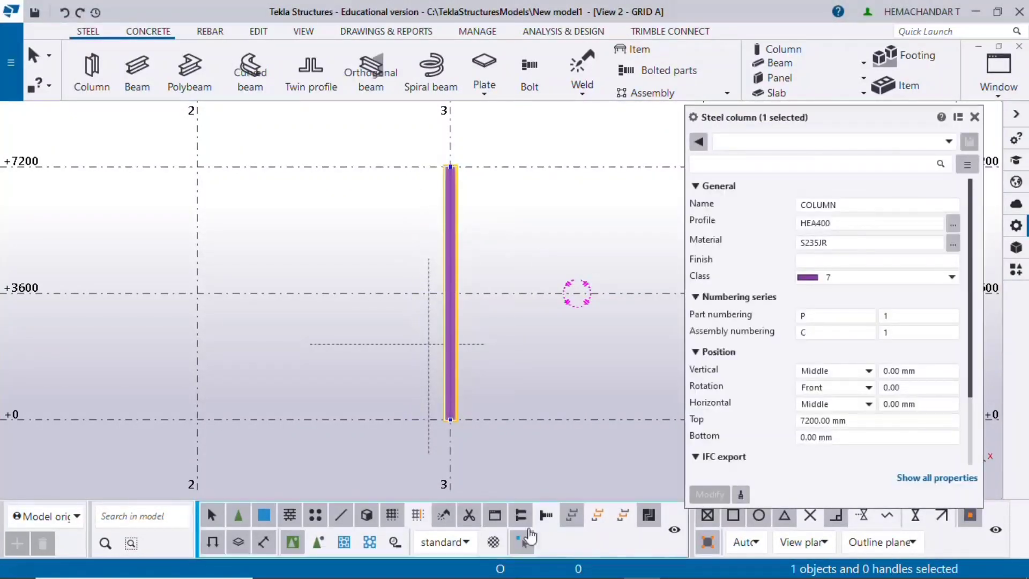
pyautogui.click(605, 571)
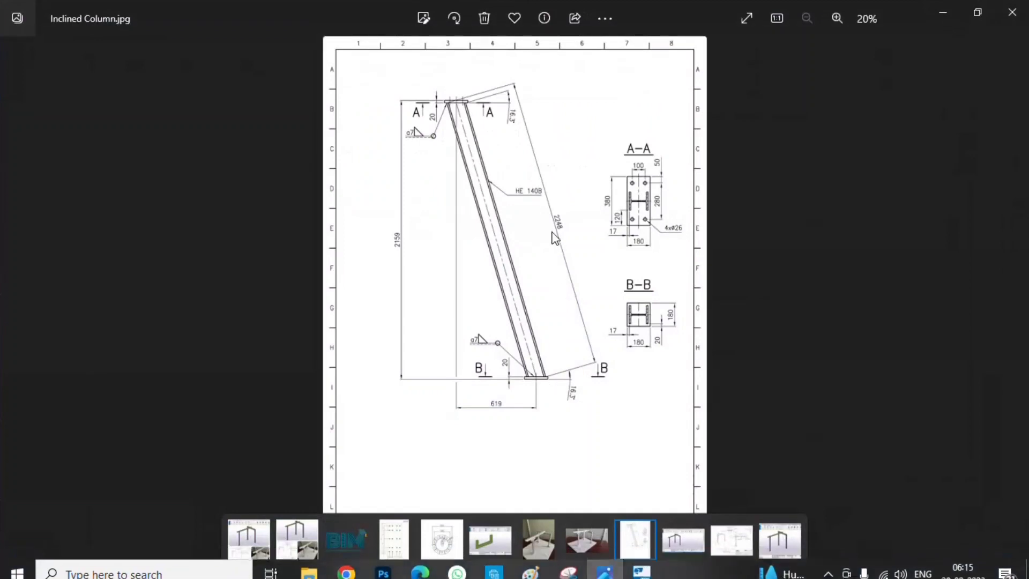
pyautogui.keyDown('ctrl'); pyautogui.scroll(5, 552, 198); pyautogui.keyUp('ctrl')
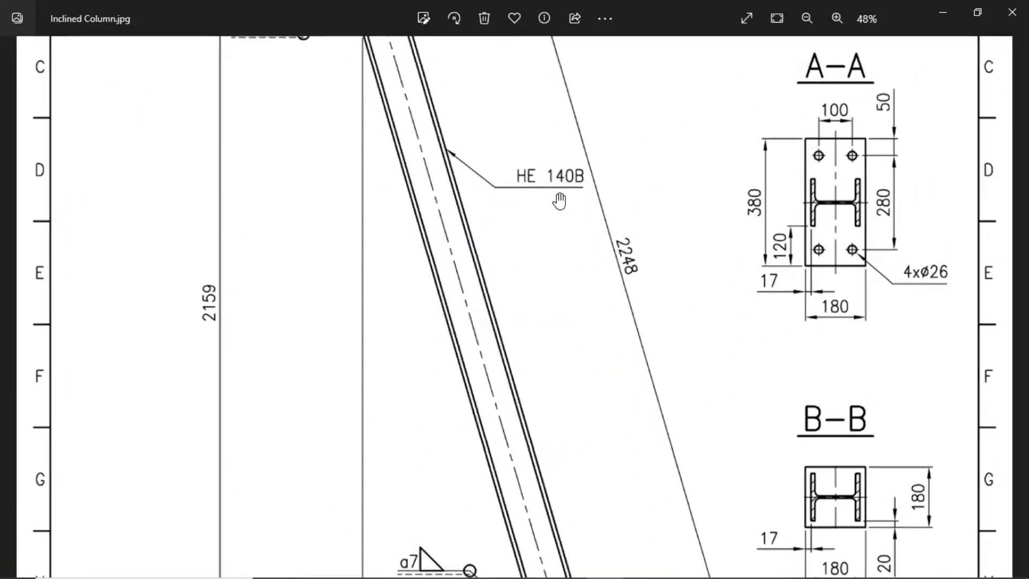
pyautogui.keyDown('ctrl'); pyautogui.scroll(-5, 559, 200); pyautogui.keyUp('ctrl')
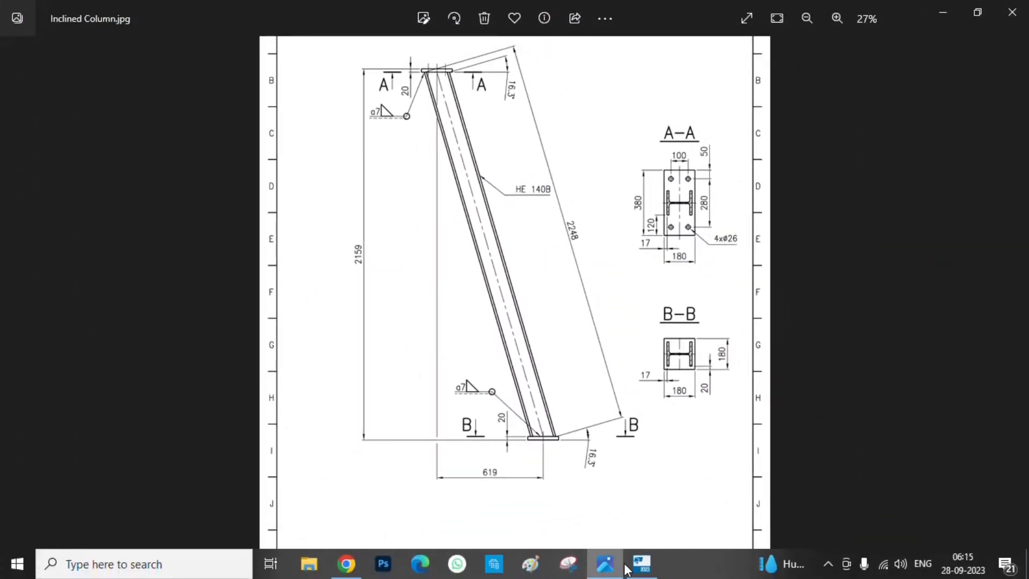
pyautogui.click(642, 565)
pyautogui.click(953, 223)
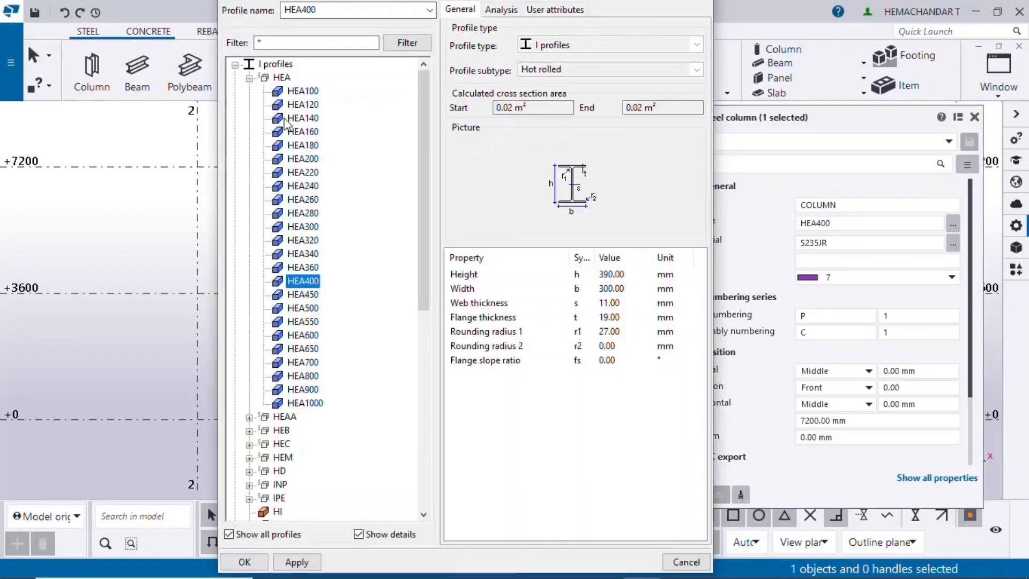
pyautogui.click(250, 78)
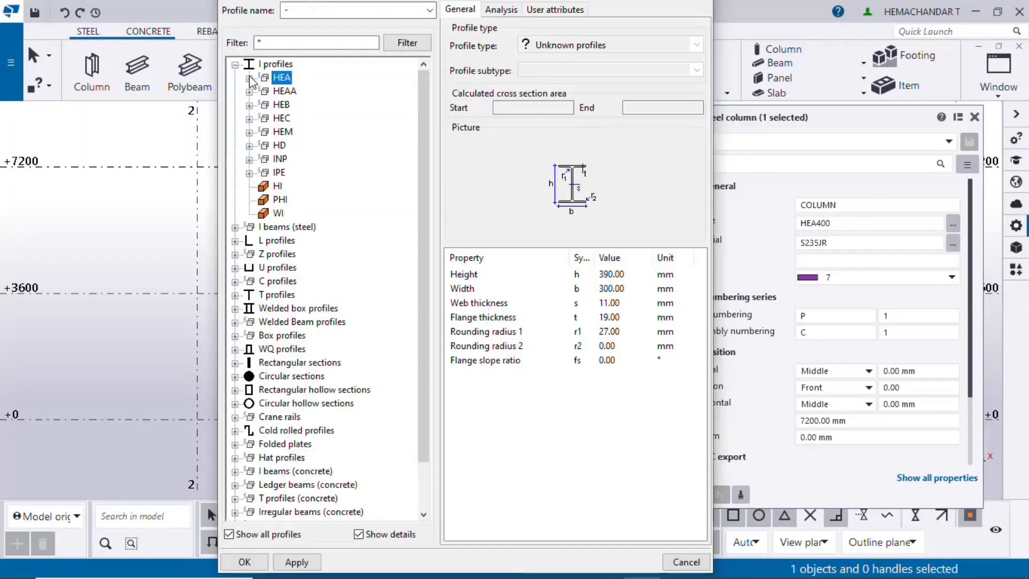
pyautogui.click(249, 104)
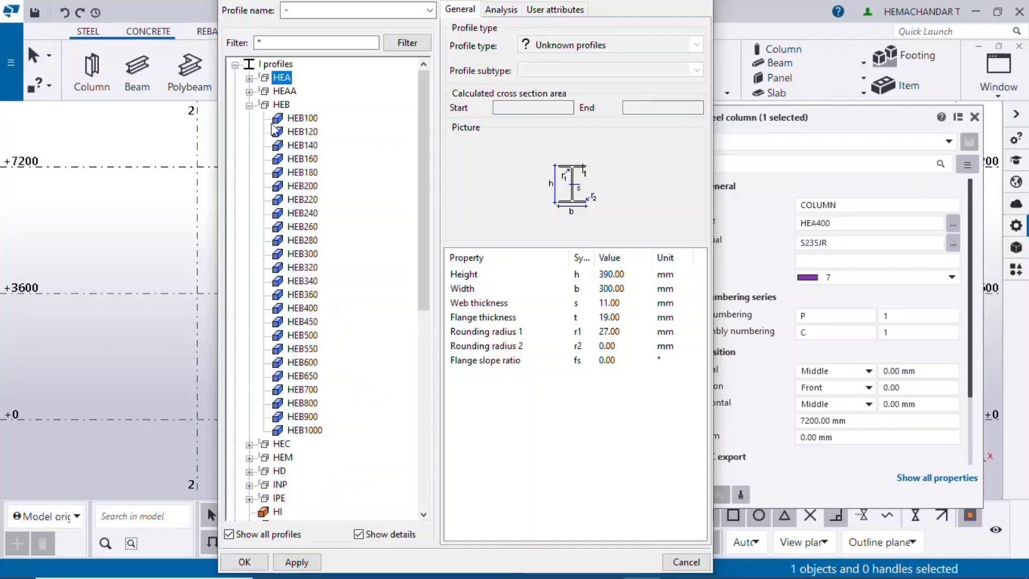
pyautogui.doubleClick(301, 145)
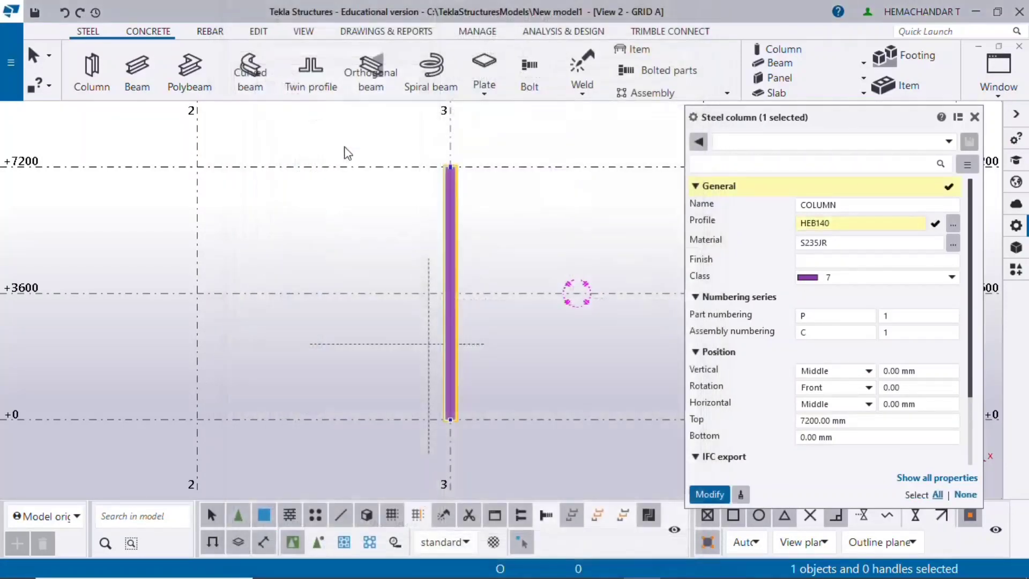
pyautogui.click(709, 494)
pyautogui.scroll(3, 450, 241)
pyautogui.click(538, 225)
# - Move the column's top end handle from level +7200 to the intersection of the two construction lines to incline the column
pyautogui.moveTo(538, 225); pyautogui.dragTo(460, 272, button='middle')
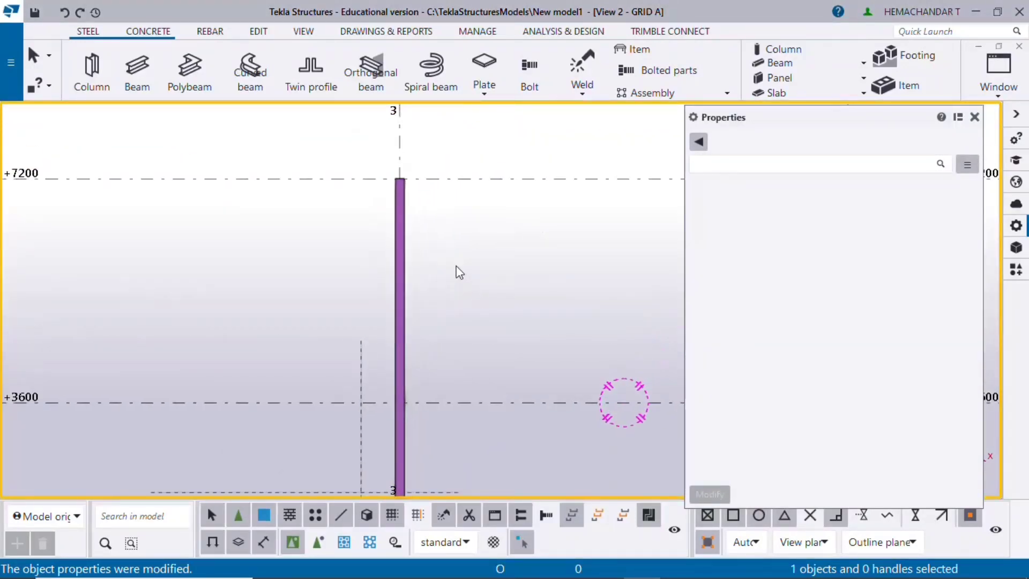
pyautogui.click(407, 268)
pyautogui.rightClick(492, 232)
pyautogui.click(476, 287)
pyautogui.click(409, 247)
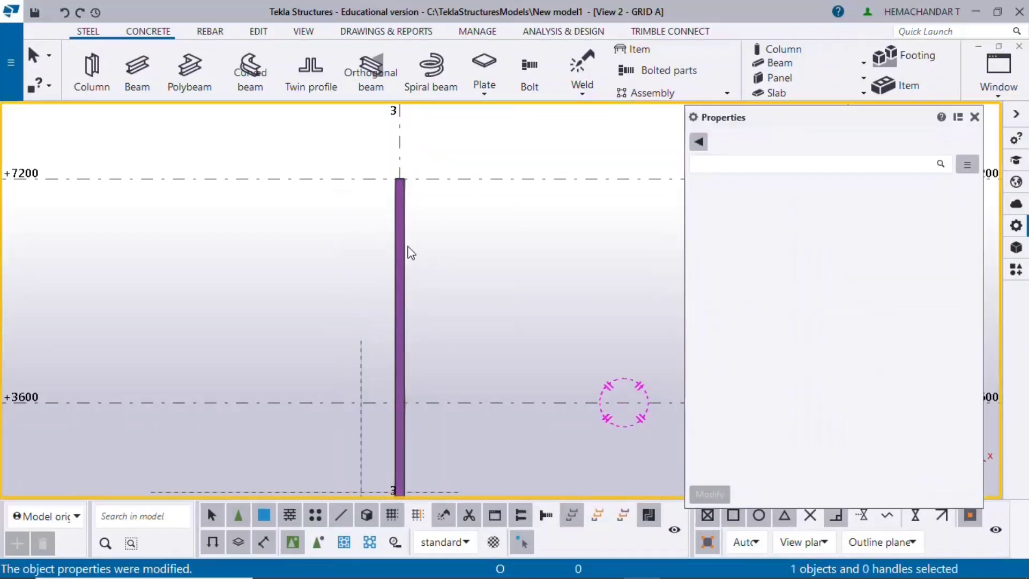
pyautogui.click(410, 251)
pyautogui.moveTo(365, 149); pyautogui.dragTo(439, 211)
pyautogui.rightClick(455, 217)
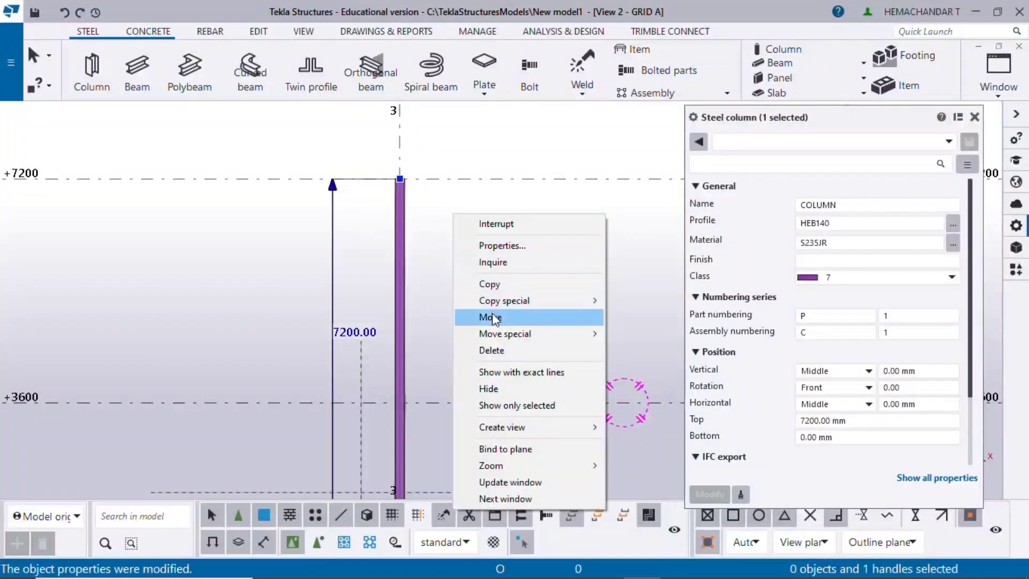
pyautogui.click(490, 317)
pyautogui.click(400, 179)
pyautogui.scroll(2, 370, 437)
pyautogui.moveTo(370, 437); pyautogui.dragTo(374, 131, button='middle')
pyautogui.scroll(2, 375, 194)
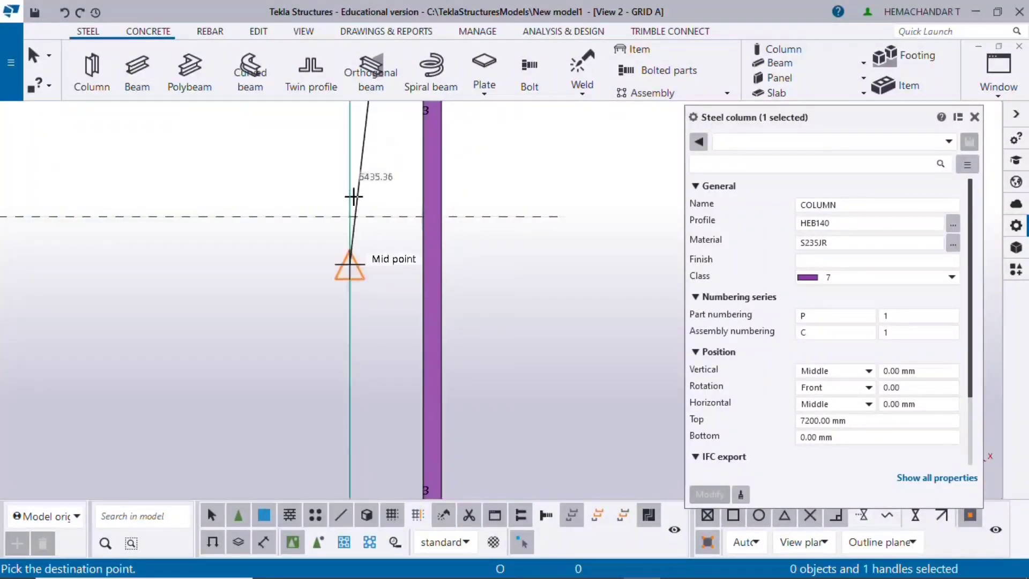
pyautogui.click(349, 217)
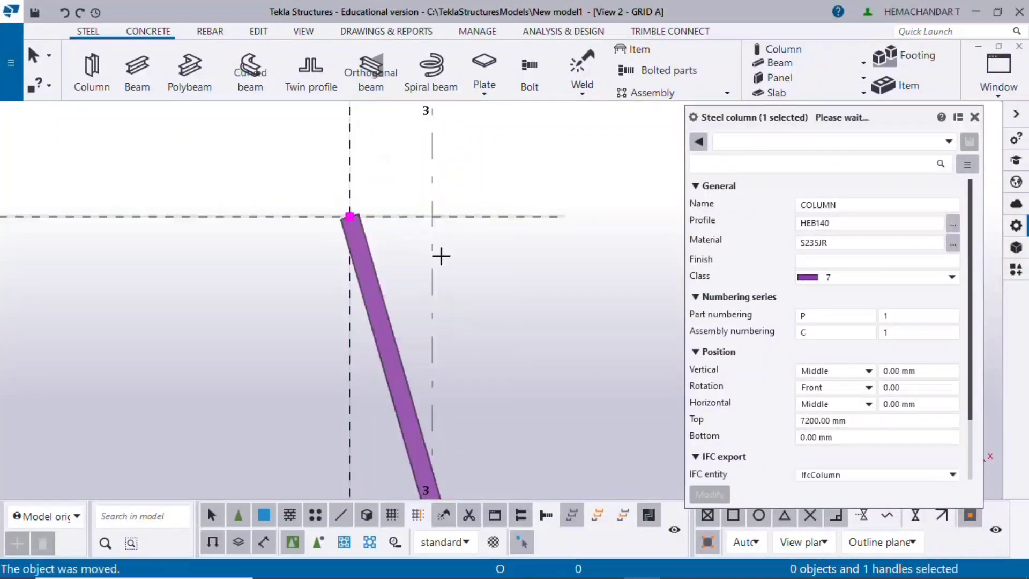
# - Examine the inclined column's lower end in the model and the base plate detail in the Inclined Column.jpg drawing
pyautogui.scroll(-2, 441, 256)
pyautogui.moveTo(458, 312); pyautogui.dragTo(309, 227, button='middle')
pyautogui.click(365, 239)
pyautogui.scroll(1, 219, 240)
pyautogui.scroll(2, 270, 277)
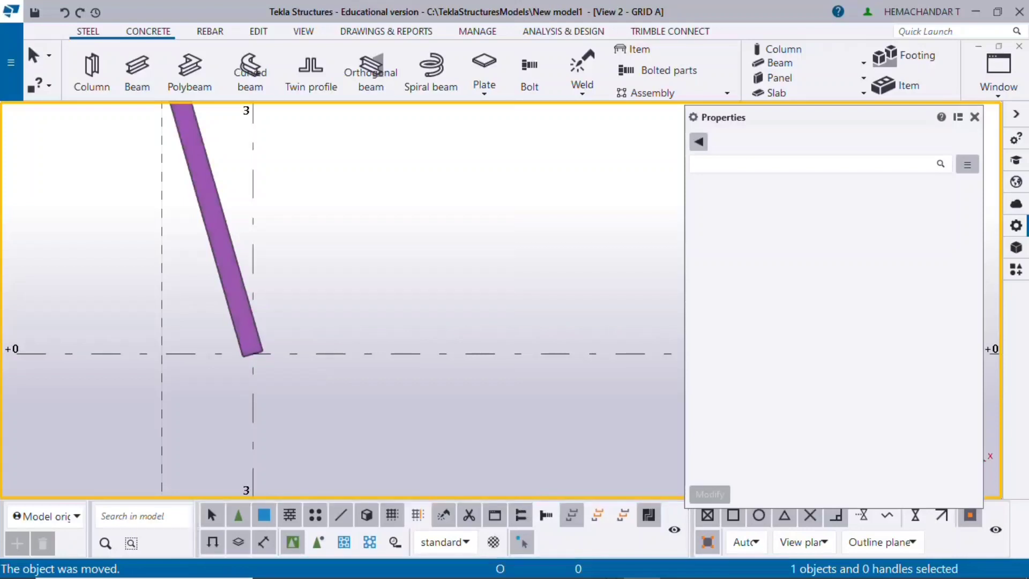
pyautogui.click(607, 569)
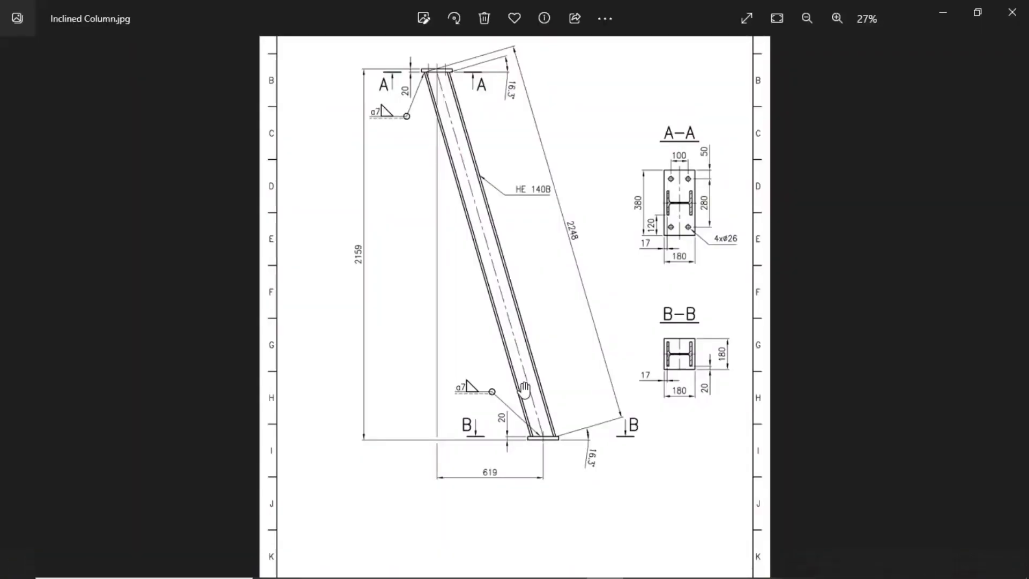
pyautogui.scroll(3, 528, 382)
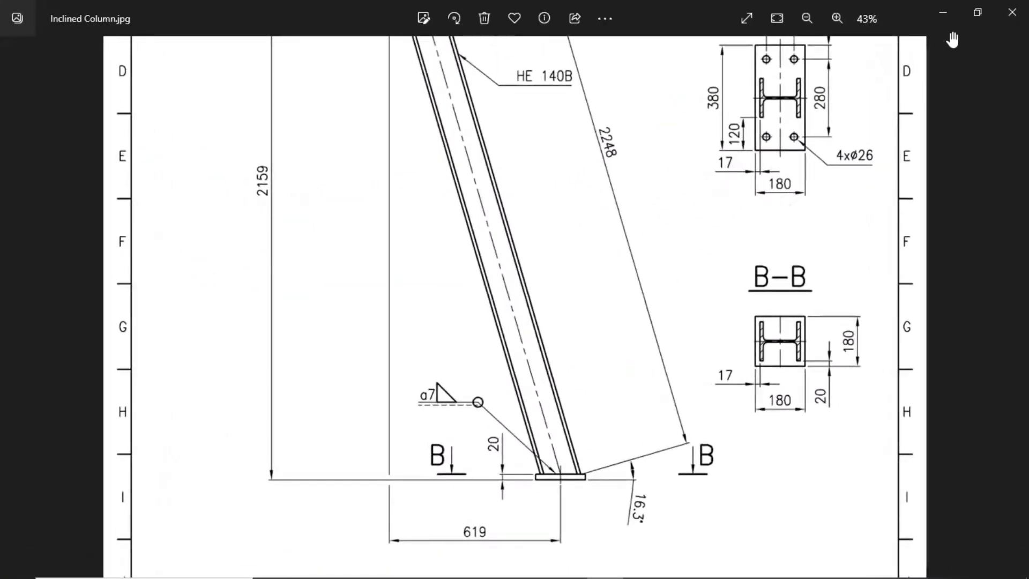
pyautogui.click(942, 15)
pyautogui.scroll(2, 235, 297)
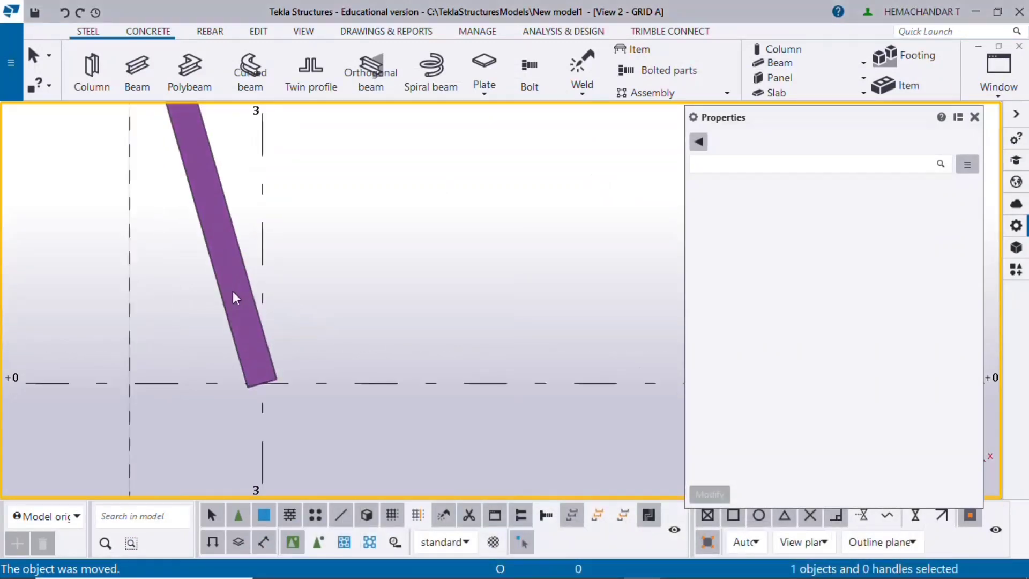
pyautogui.scroll(3, 233, 298)
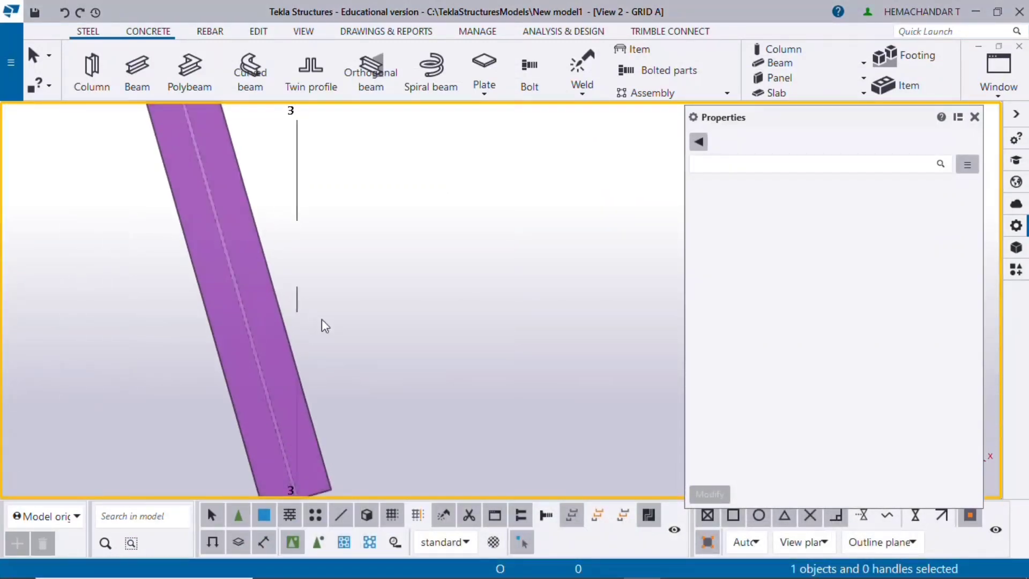
# - Set the inclined column's rotation to Top, apply the change and close the properties
pyautogui.click(269, 278)
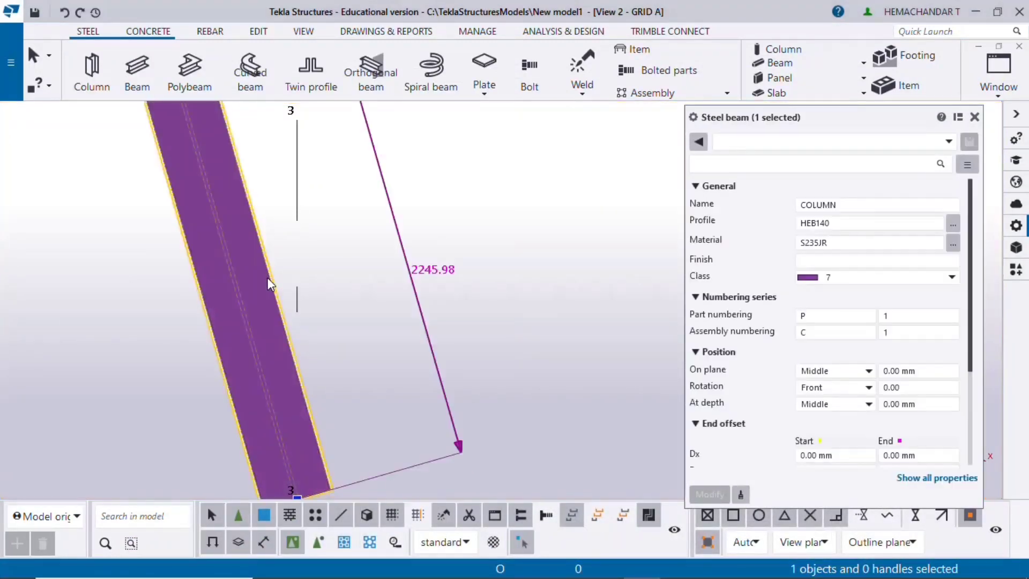
pyautogui.click(835, 400)
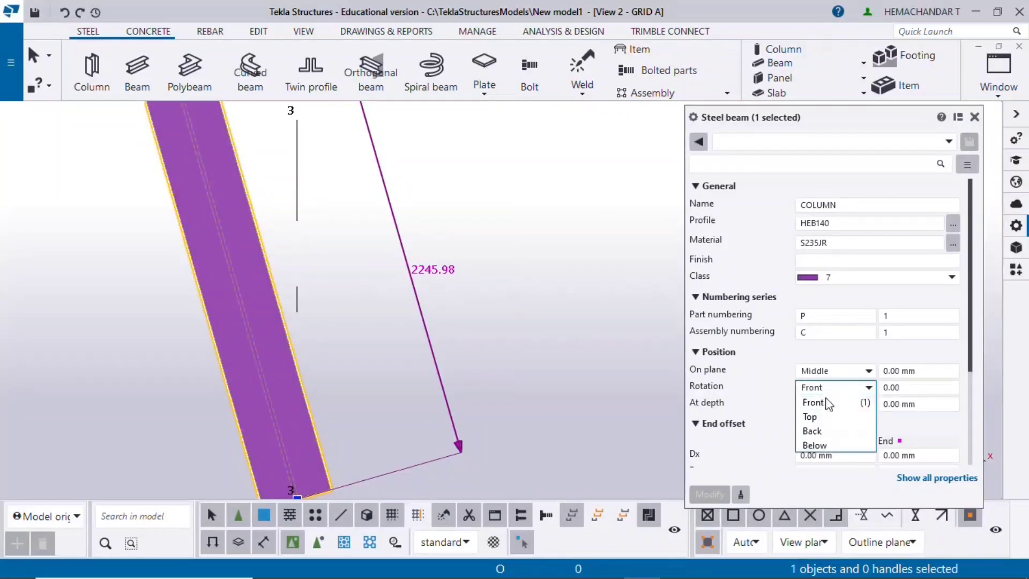
pyautogui.click(826, 403)
pyautogui.click(700, 494)
pyautogui.click(457, 311)
pyautogui.scroll(-4, 252, 338)
pyautogui.scroll(2, 279, 343)
pyautogui.click(268, 314)
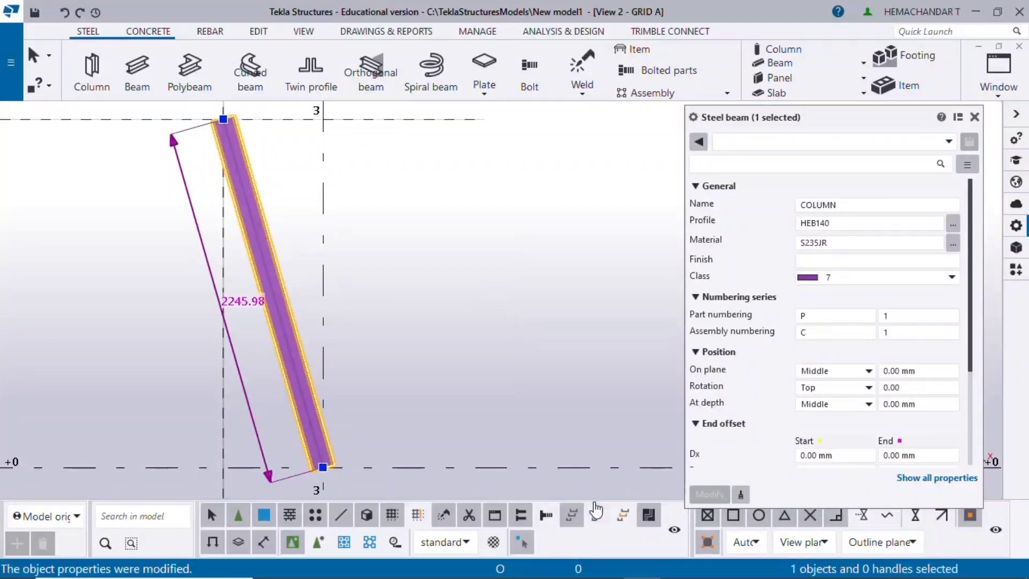
pyautogui.click(975, 117)
pyautogui.scroll(-1, 323, 331)
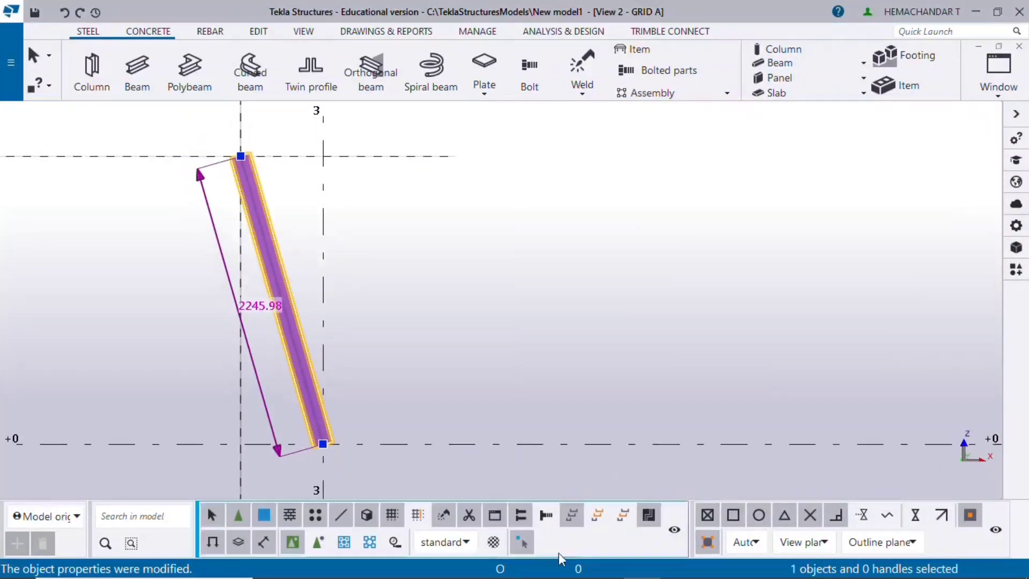
# - Compare the inclined column in the GRID A view with the elevation and base plate in the Inclined Column.jpg drawing
pyautogui.click(634, 573)
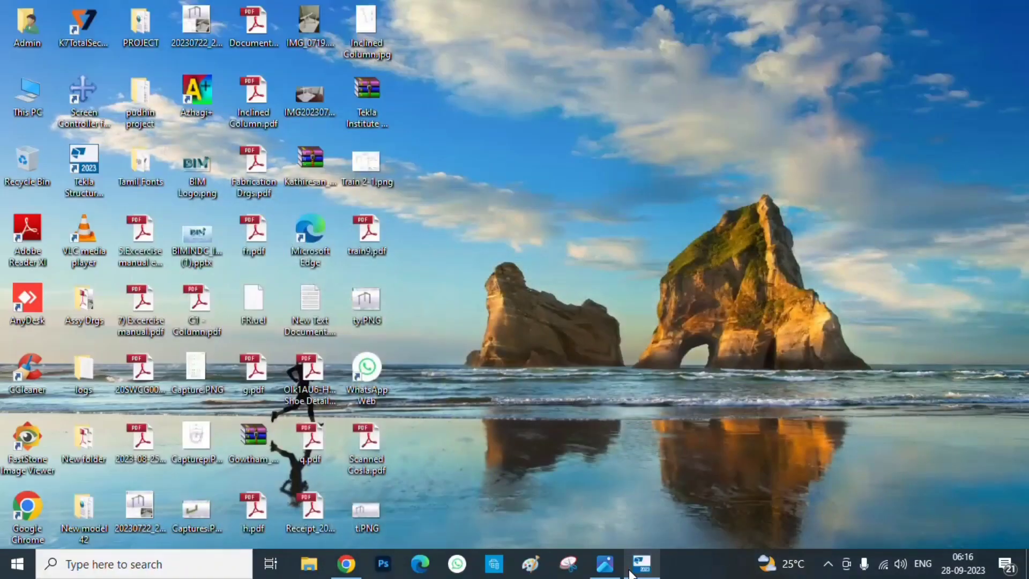
pyautogui.click(613, 573)
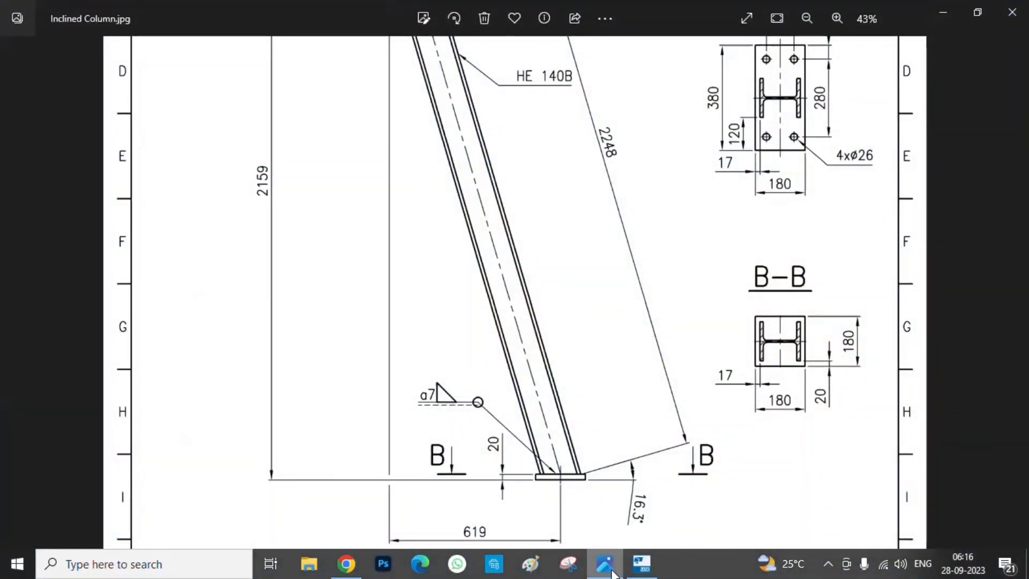
pyautogui.click(642, 565)
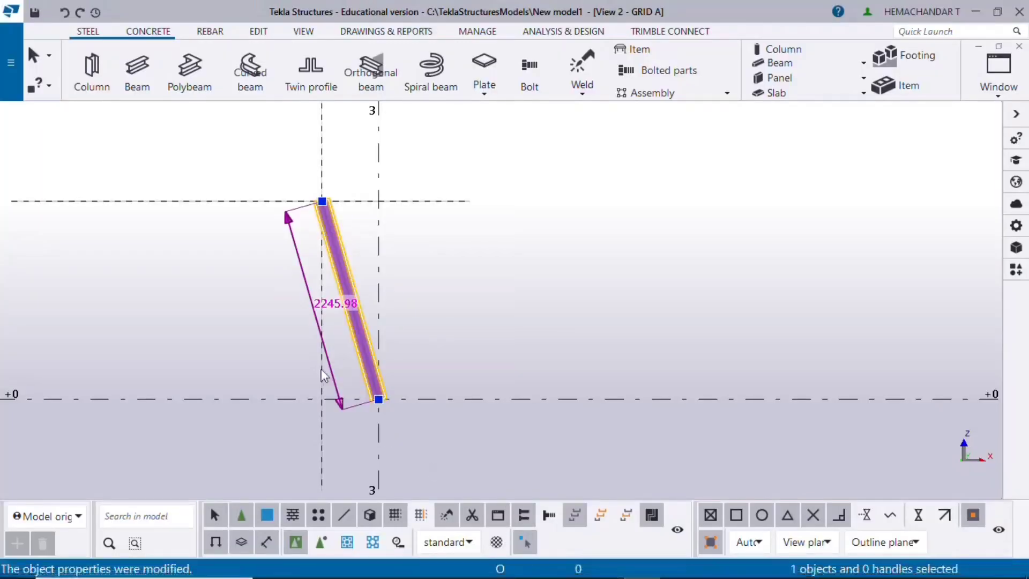
pyautogui.scroll(1, 326, 313)
pyautogui.moveTo(536, 220); pyautogui.dragTo(578, 339, button='middle')
pyautogui.scroll(-1, 605, 389)
pyautogui.moveTo(630, 451); pyautogui.dragTo(579, 366, button='middle')
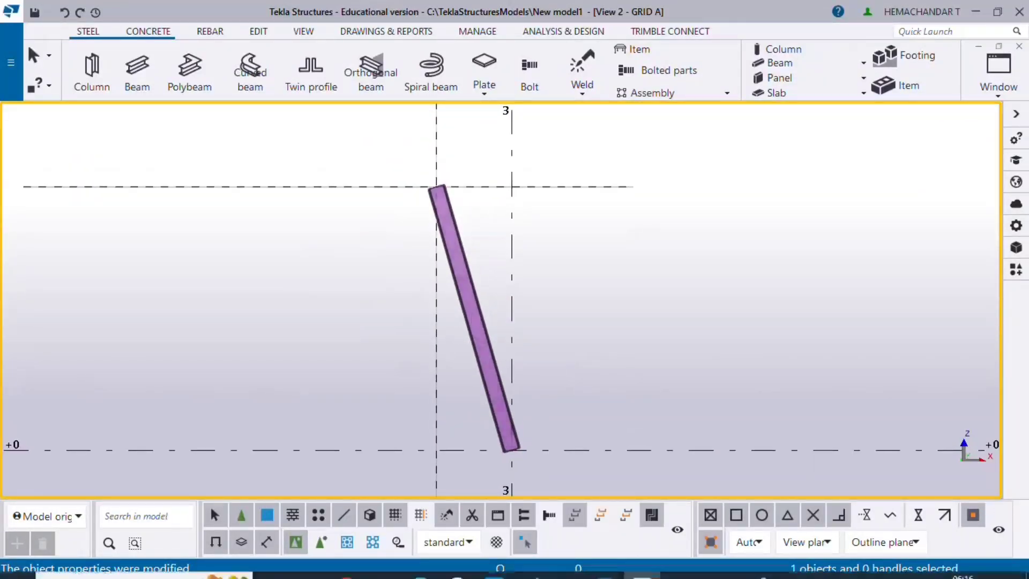
pyautogui.click(605, 564)
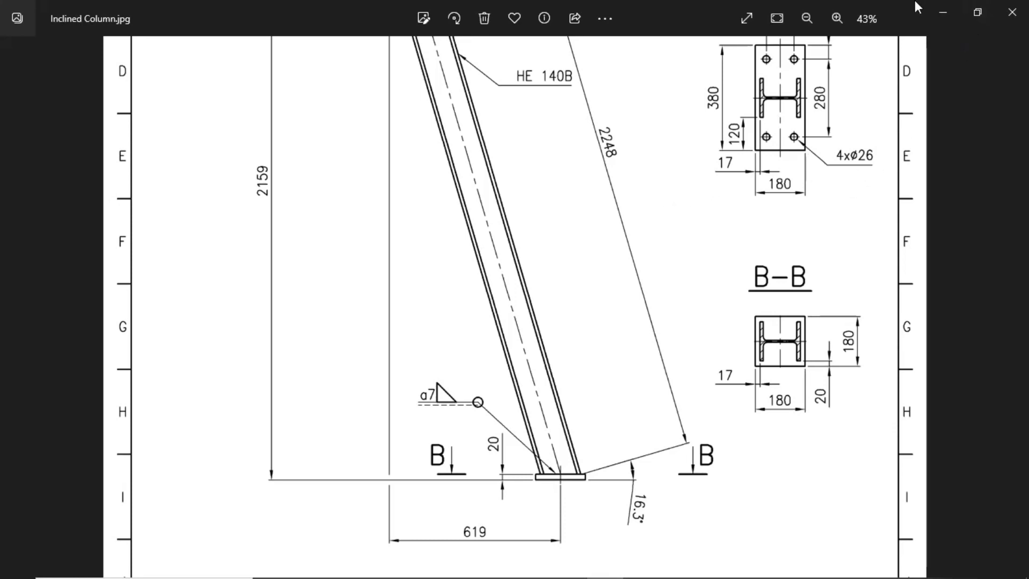
pyautogui.click(942, 12)
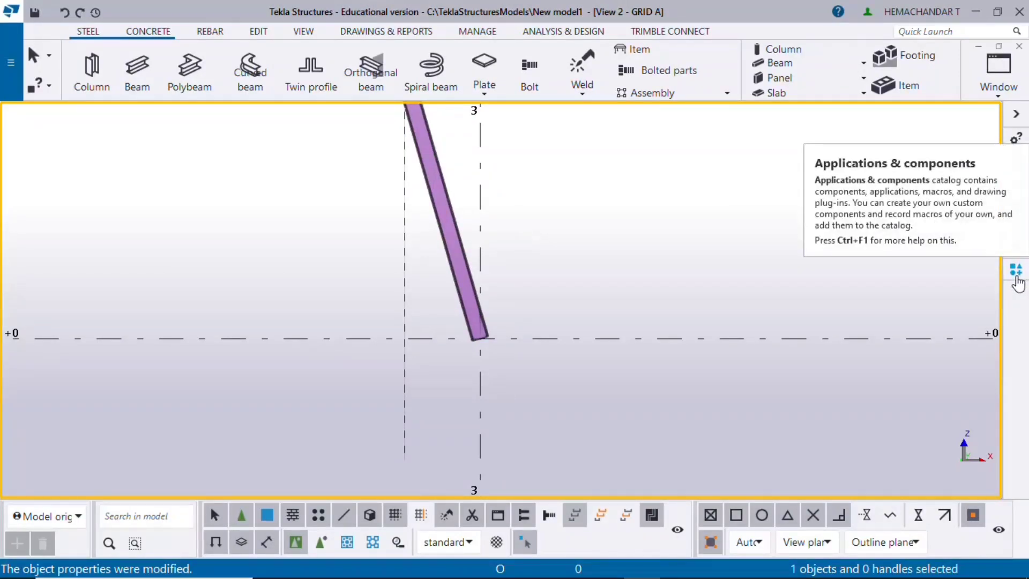
# - Search the applications and components catalog for "end" to find an end plate component
pyautogui.click(1017, 277)
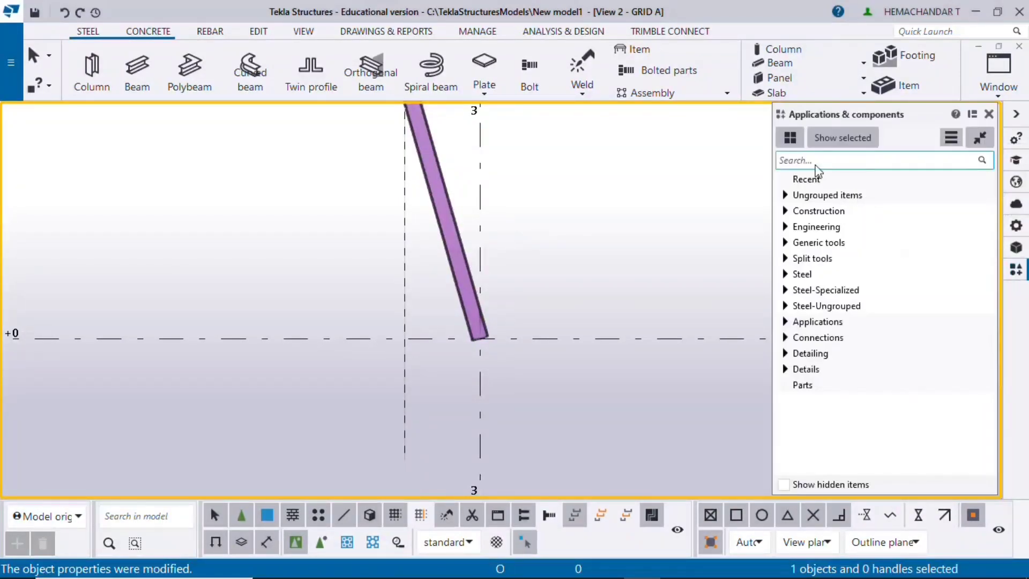
pyautogui.write('e')
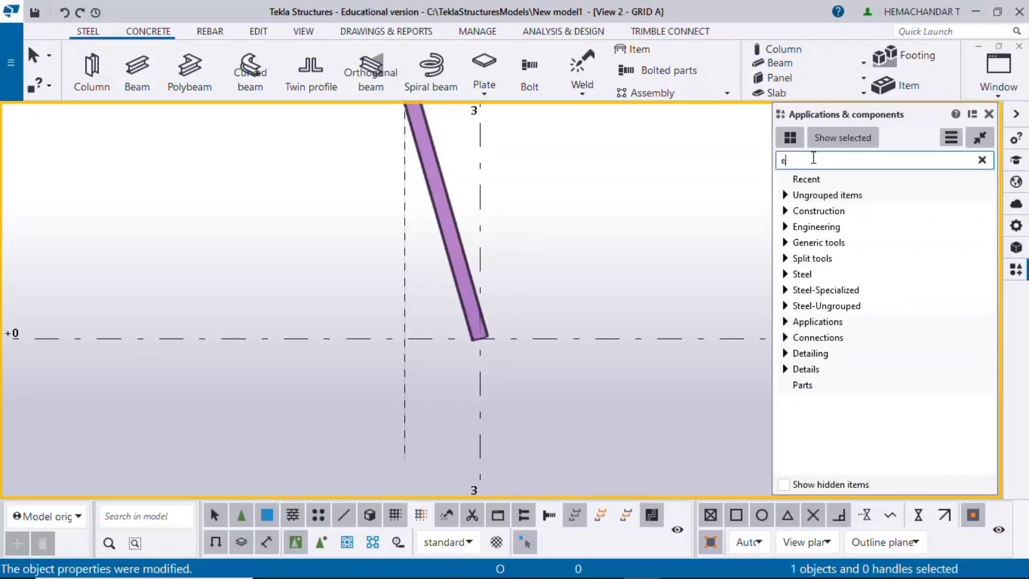
pyautogui.write('nd')
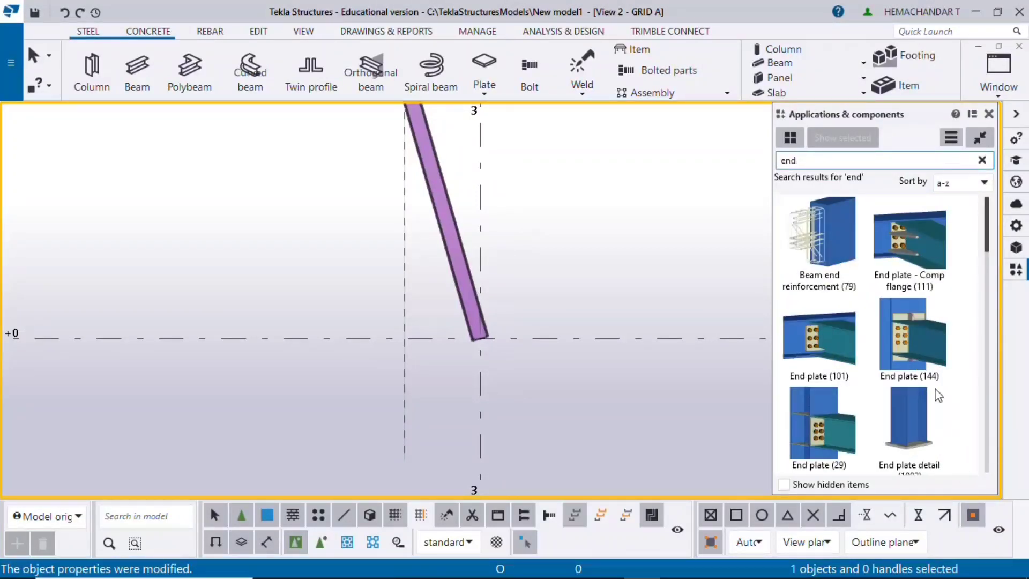
pyautogui.scroll(-2, 905, 356)
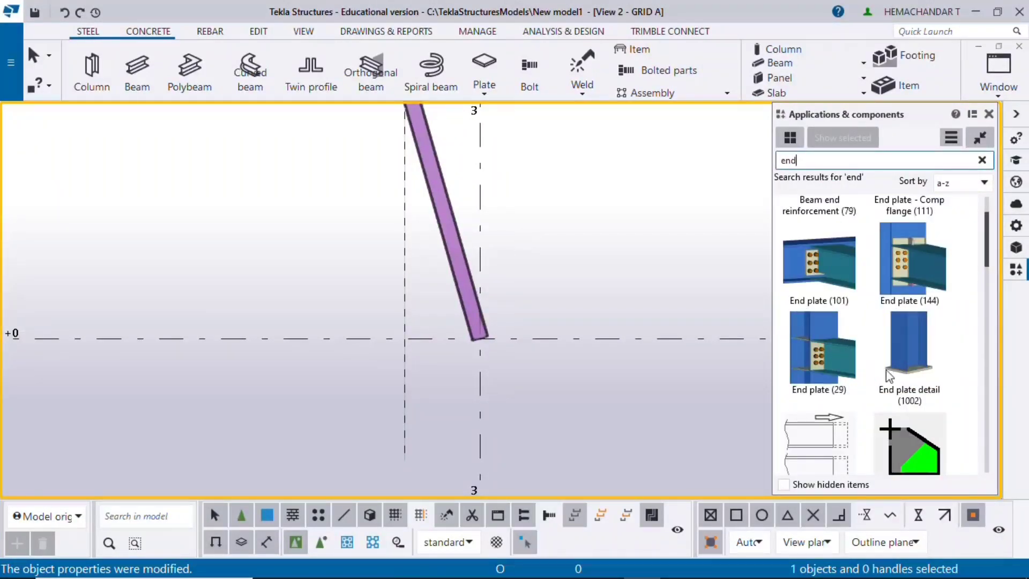
# - Apply End plate detail (1002) to the column at the intersection of grid line 3 and level +0
pyautogui.click(891, 359)
pyautogui.scroll(4, 421, 285)
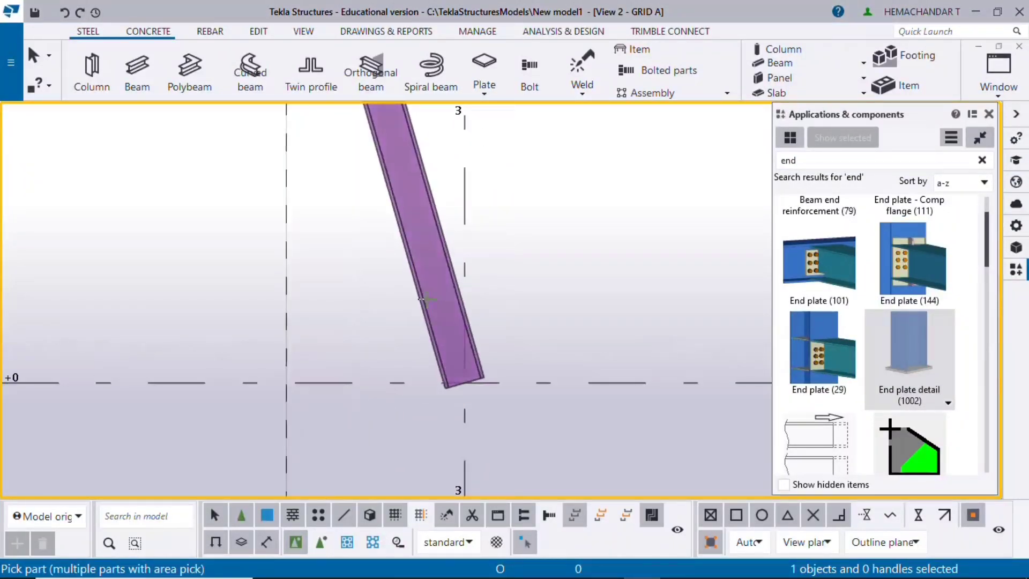
pyautogui.click(426, 299)
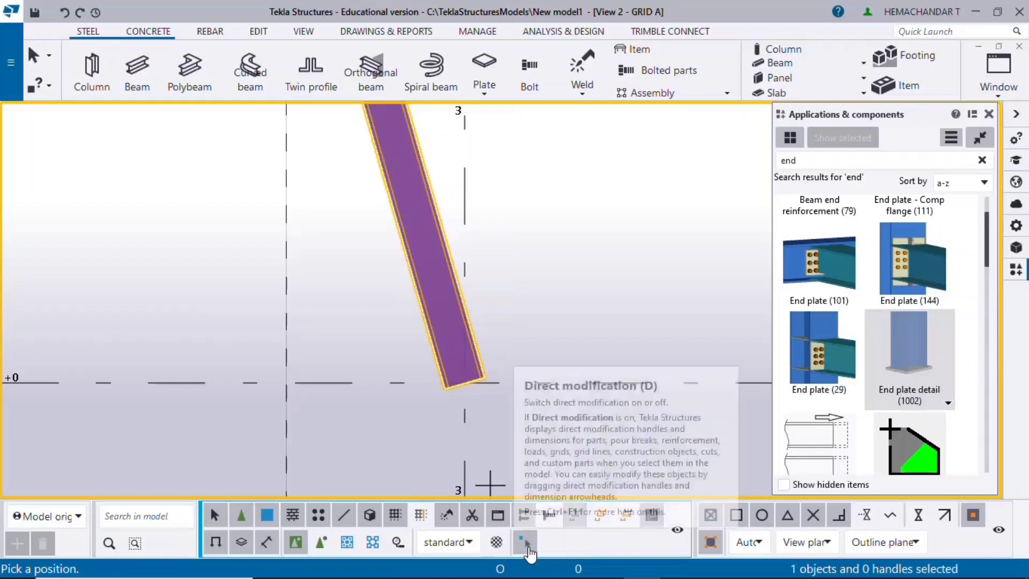
pyautogui.click(468, 385)
pyautogui.scroll(6, 492, 376)
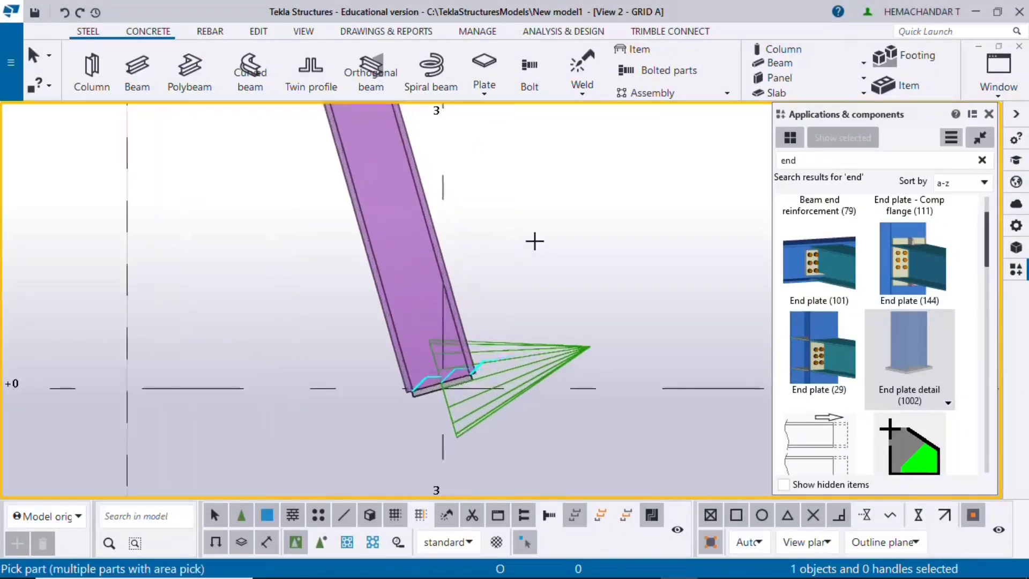
pyautogui.rightClick(534, 185)
pyautogui.click(552, 194)
pyautogui.keyDown('ctrl'); pyautogui.moveTo(420, 365); pyautogui.dragTo(417, 406, button='middle'); pyautogui.keyUp('ctrl')
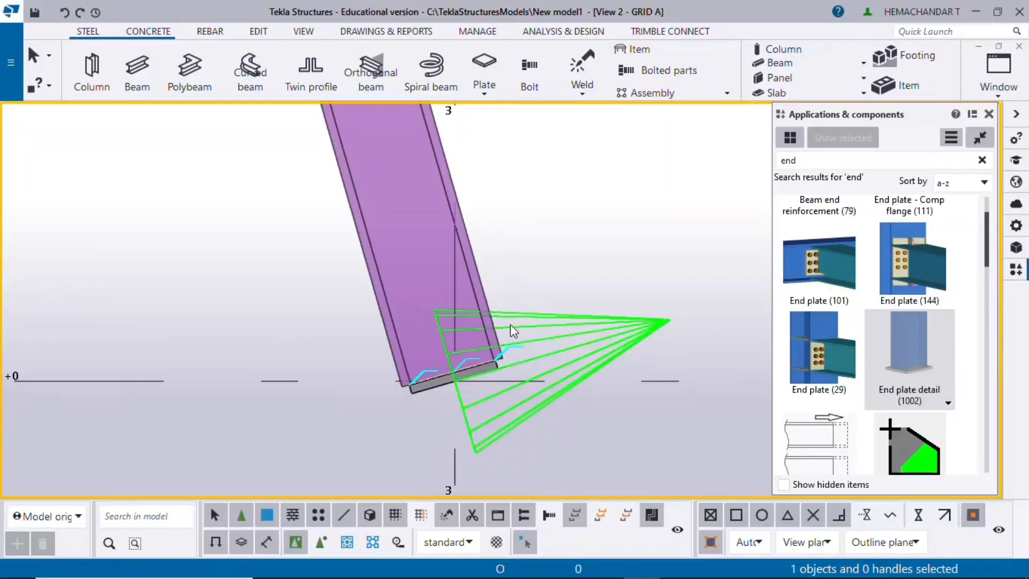
# - Check the base plate in the Inclined Column.jpg drawing, and open the general settings of the column's End plate detail (1002)
pyautogui.click(604, 563)
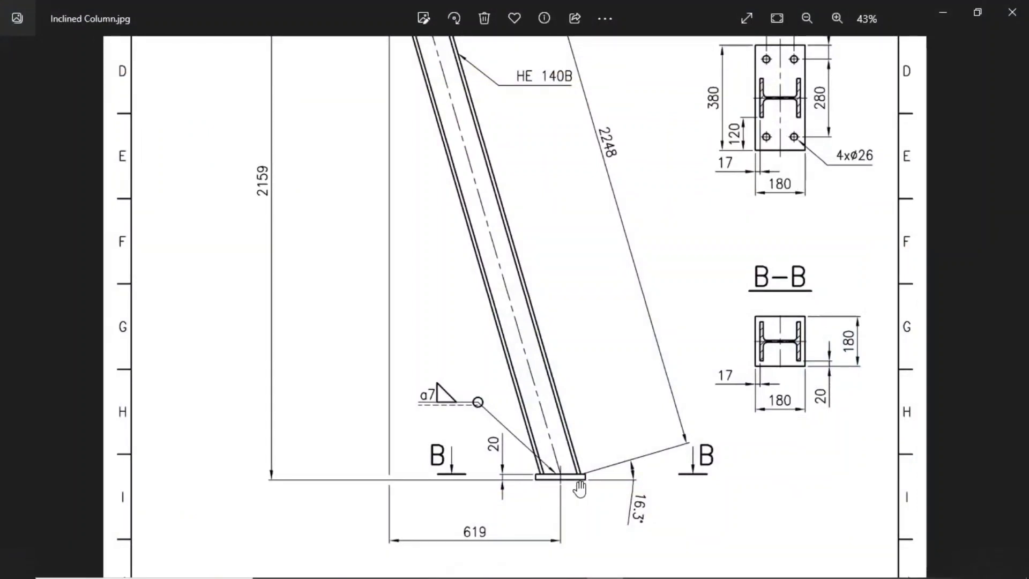
pyautogui.click(940, 17)
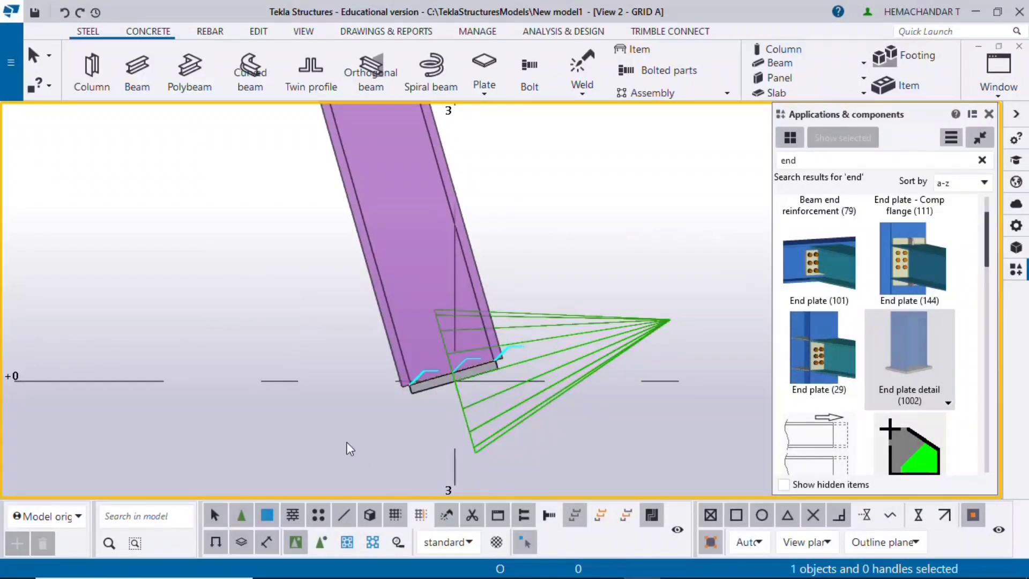
pyautogui.doubleClick(634, 323)
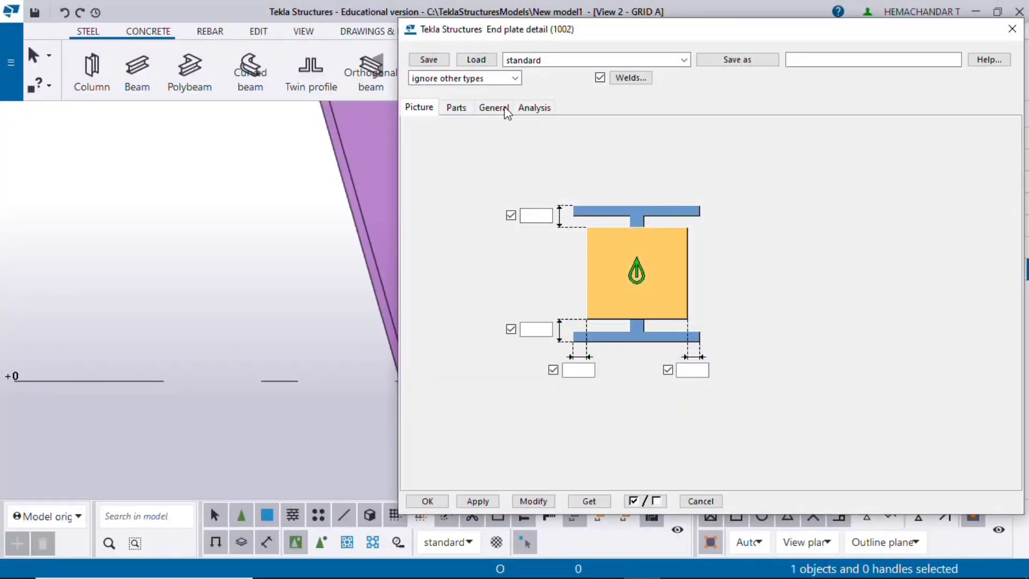
pyautogui.scroll(-3, 186, 314)
pyautogui.click(487, 107)
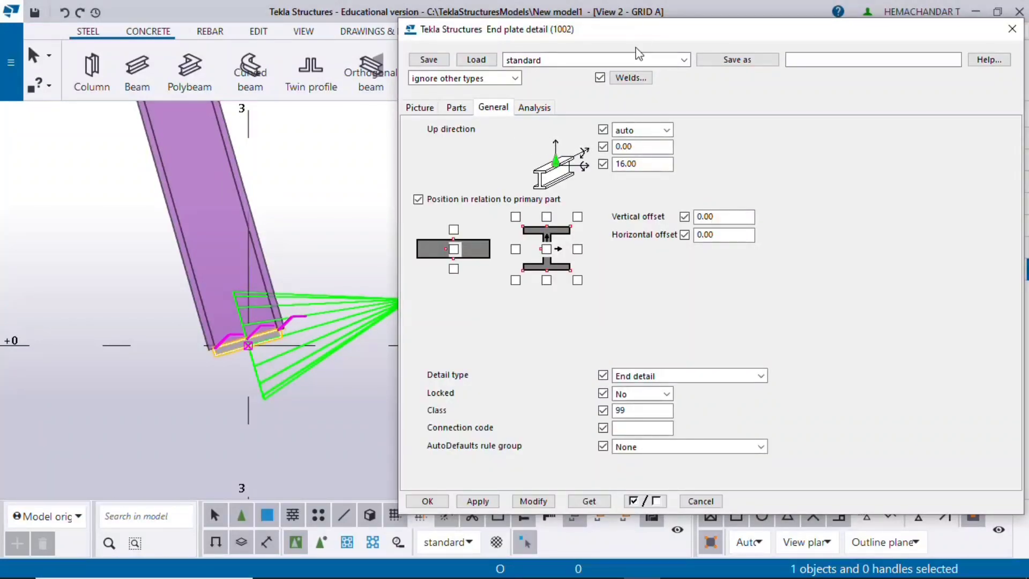
pyautogui.moveTo(643, 34); pyautogui.dragTo(326, 70)
pyautogui.click(989, 114)
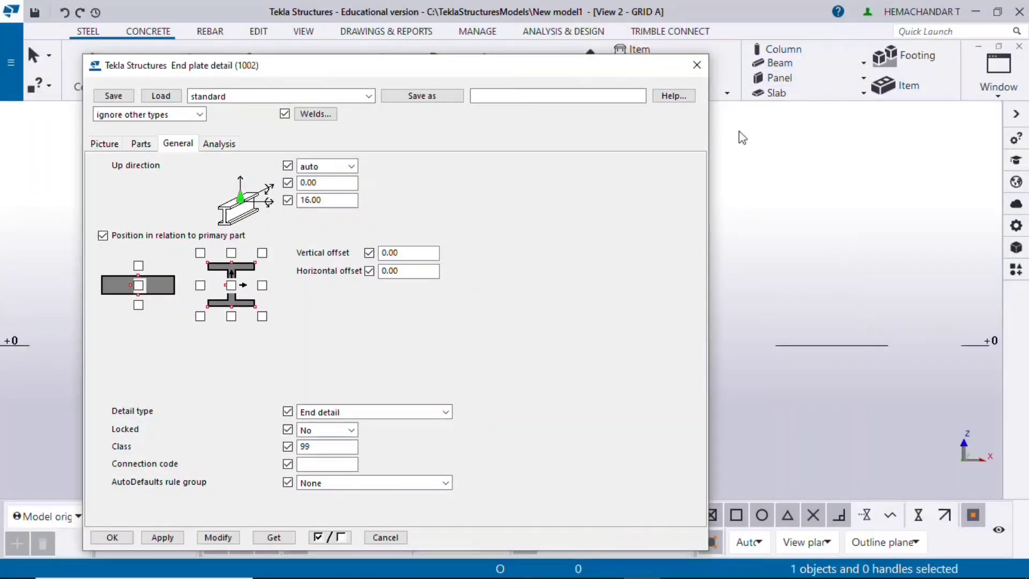
# - Set the end plate detail's second up-direction rotation angle to 0 and apply it to the model
pyautogui.moveTo(517, 79); pyautogui.dragTo(759, 43)
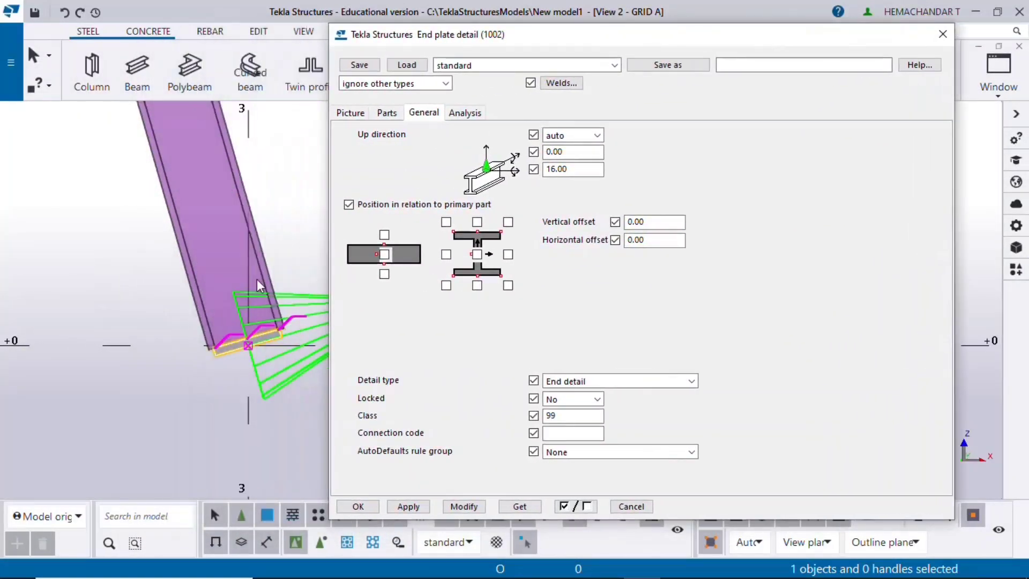
pyautogui.scroll(-3, 264, 249)
pyautogui.moveTo(260, 290); pyautogui.dragTo(275, 351, button='middle')
pyautogui.scroll(-1, 170, 302)
pyautogui.moveTo(170, 301); pyautogui.dragTo(82, 282, button='middle')
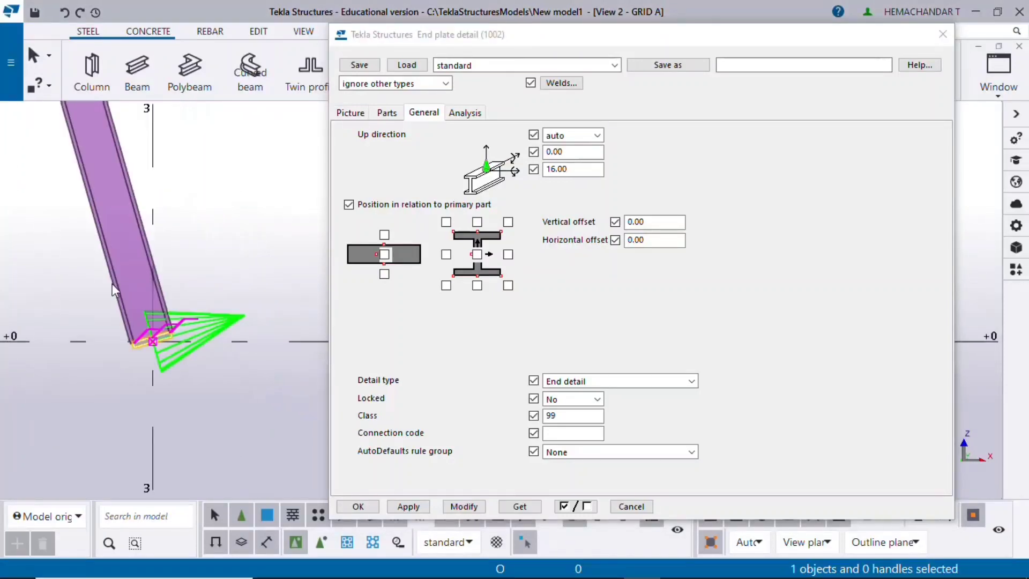
pyautogui.moveTo(585, 169); pyautogui.dragTo(447, 169)
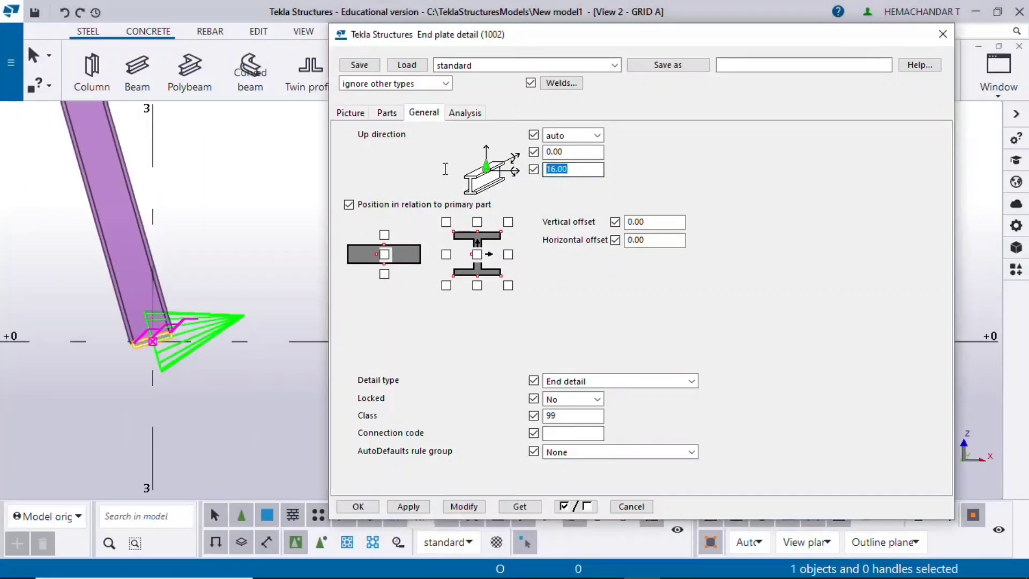
pyautogui.write('0')
pyautogui.click(452, 507)
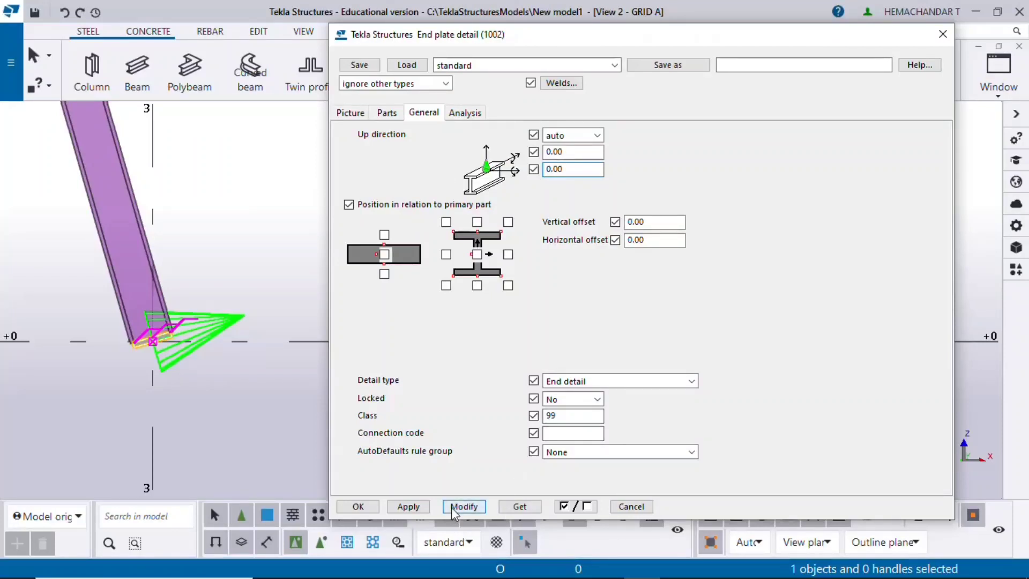
pyautogui.scroll(2, 137, 341)
pyautogui.click(257, 332)
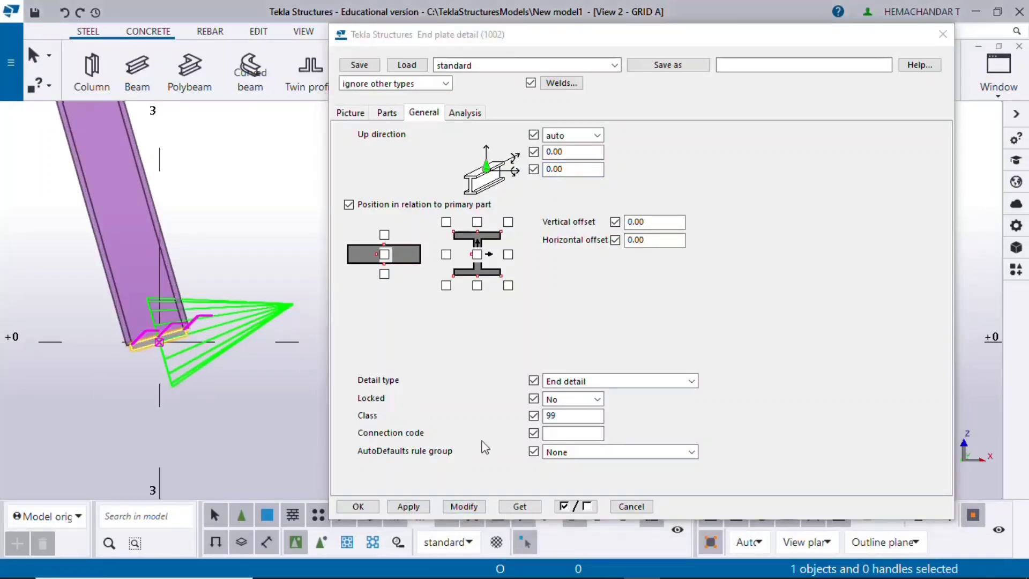
# - Set the end plate detail's up direction to +x and apply it to the plate at the column's base
pyautogui.moveTo(574, 49); pyautogui.dragTo(420, 39)
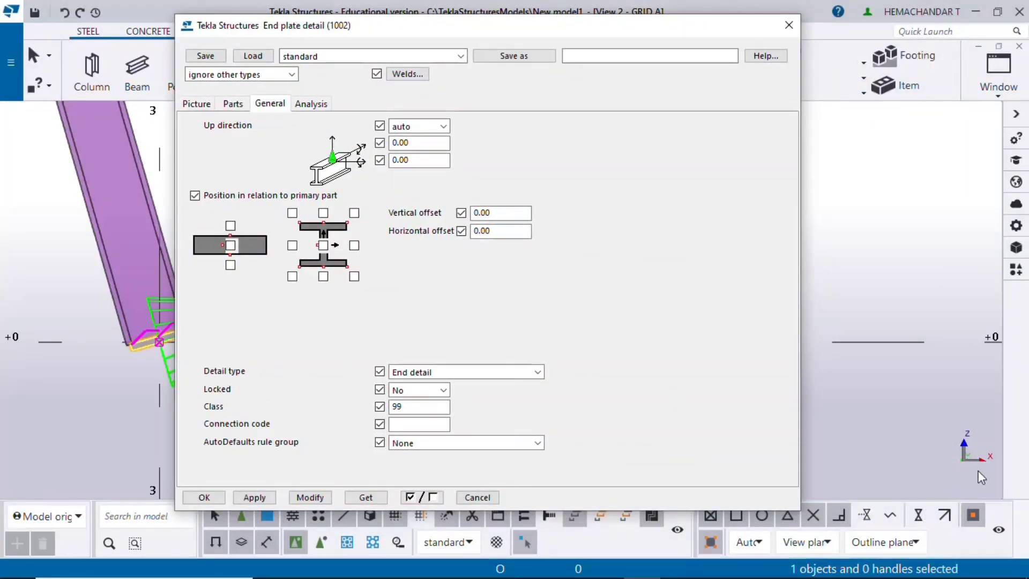
pyautogui.click(410, 127)
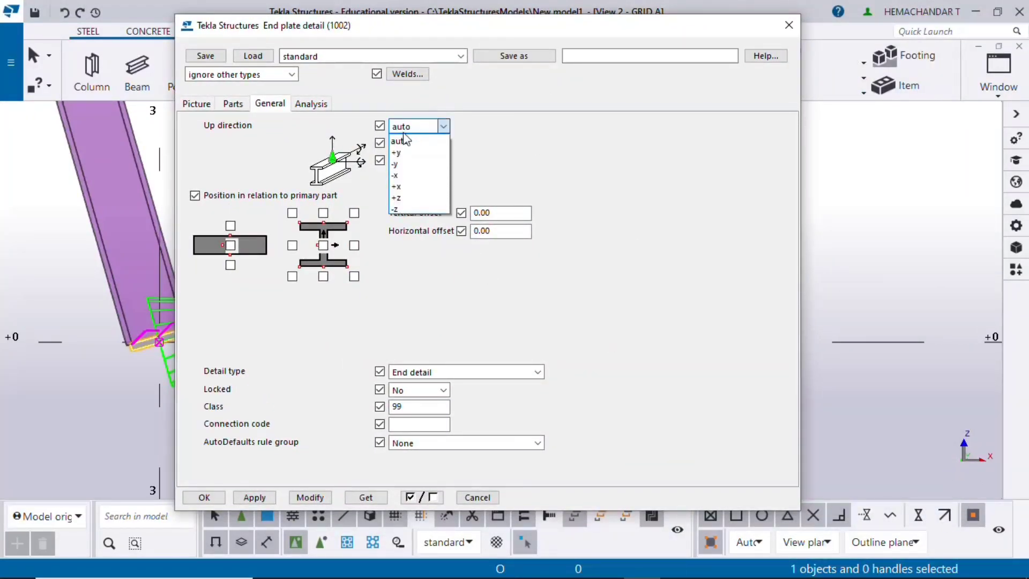
pyautogui.click(410, 186)
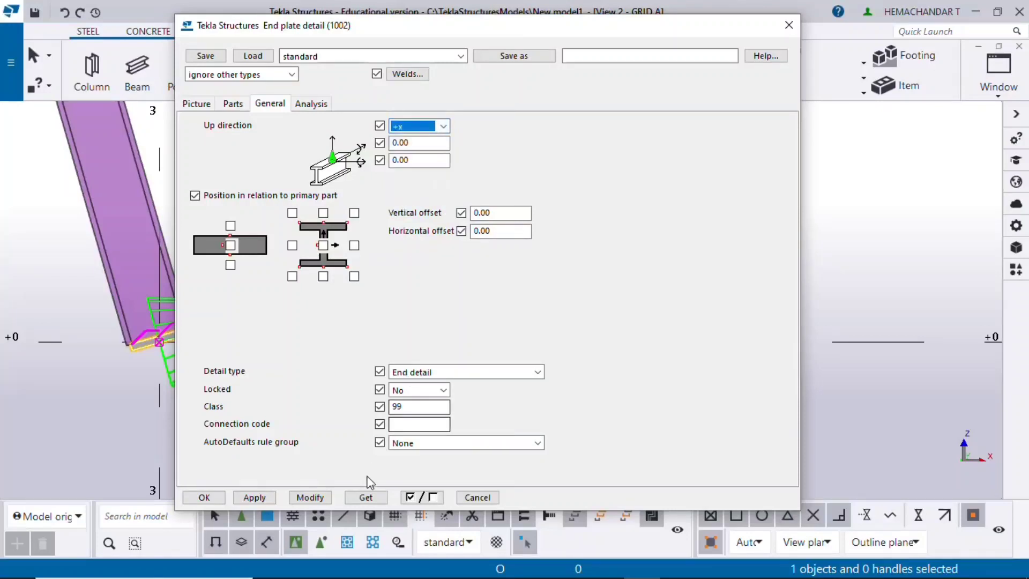
pyautogui.click(320, 498)
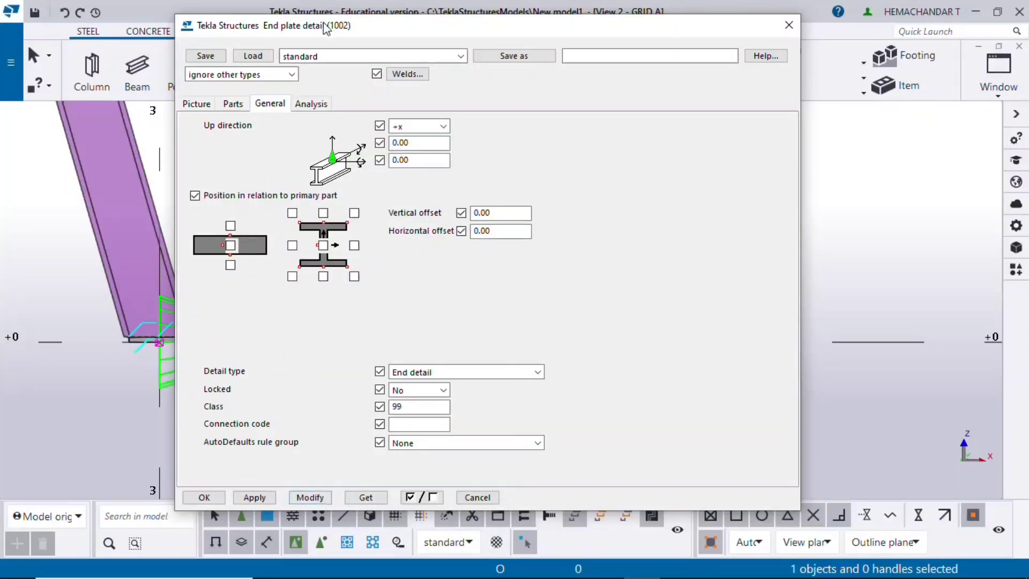
pyautogui.moveTo(325, 25); pyautogui.dragTo(420, 26)
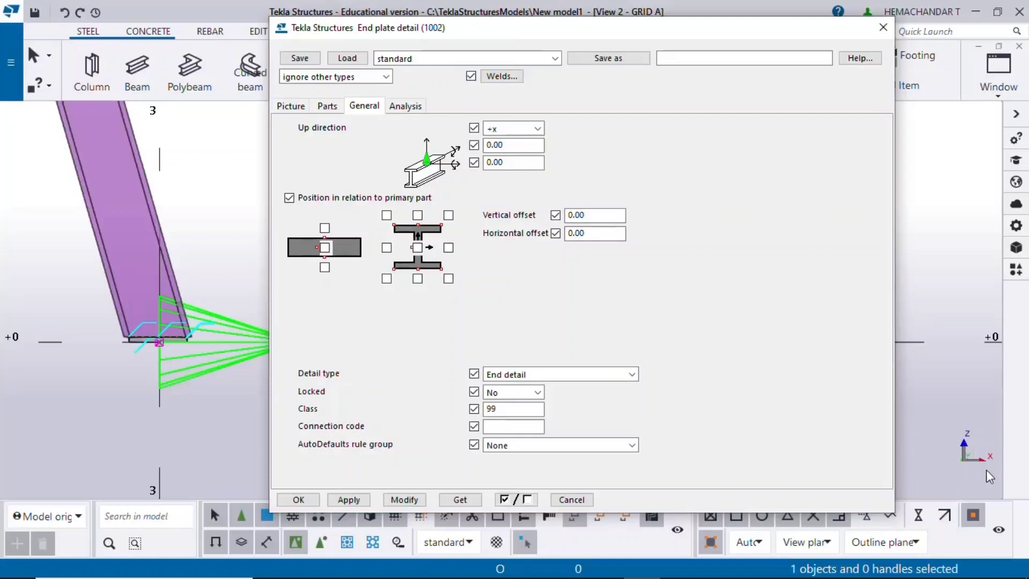
pyautogui.moveTo(178, 365); pyautogui.dragTo(133, 359, button='middle')
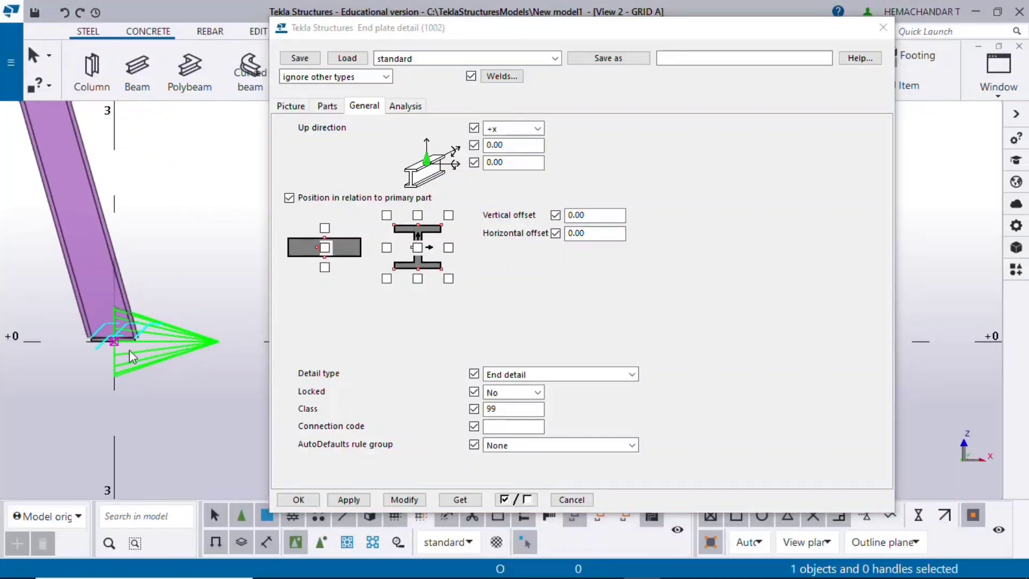
pyautogui.scroll(5, 124, 338)
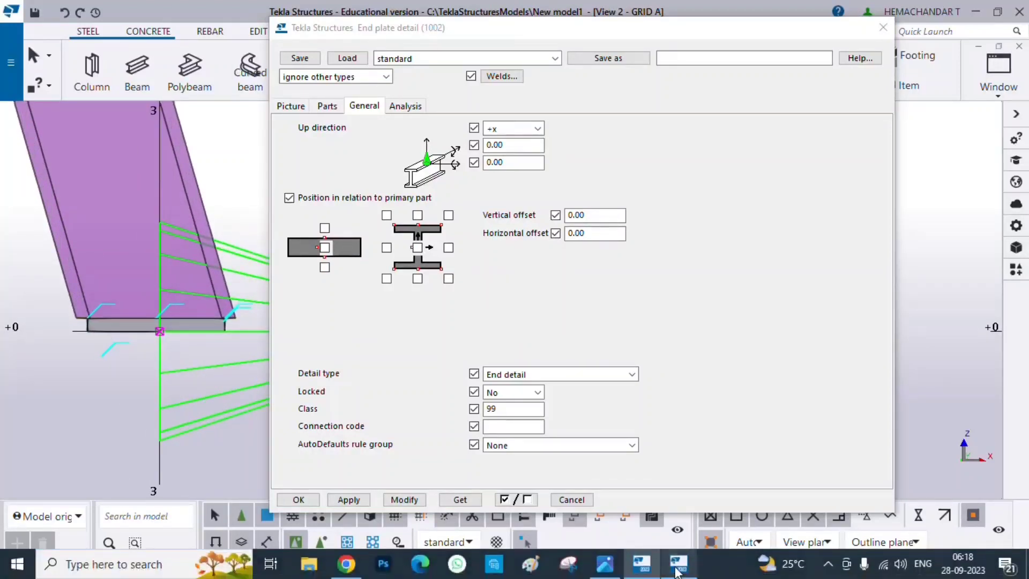
# - Set the column's bottom end plate to 20 mm thick, 180 mm wide and 180 mm high per the drawing, and modify the model
pyautogui.click(605, 572)
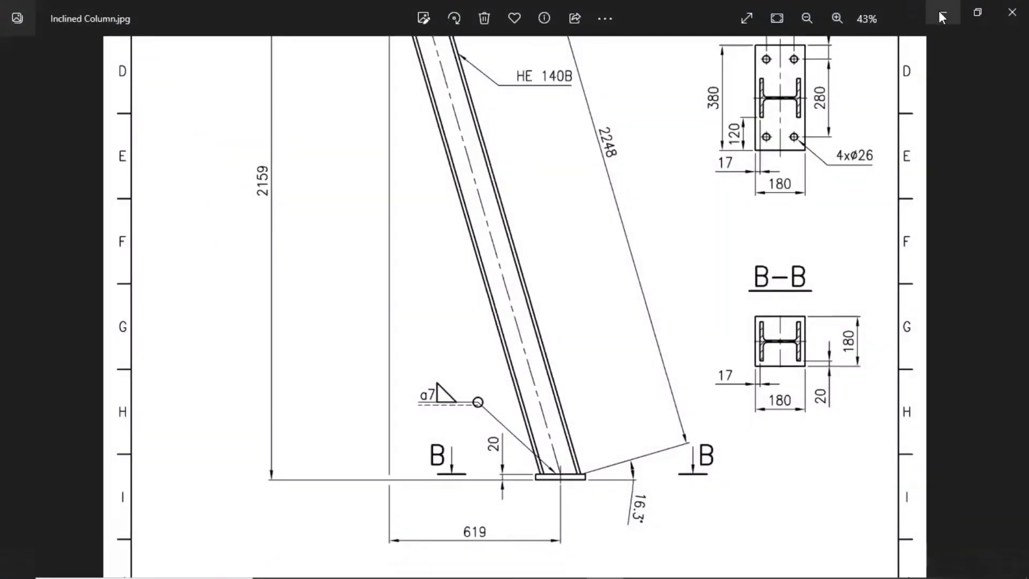
pyautogui.click(943, 12)
pyautogui.click(327, 105)
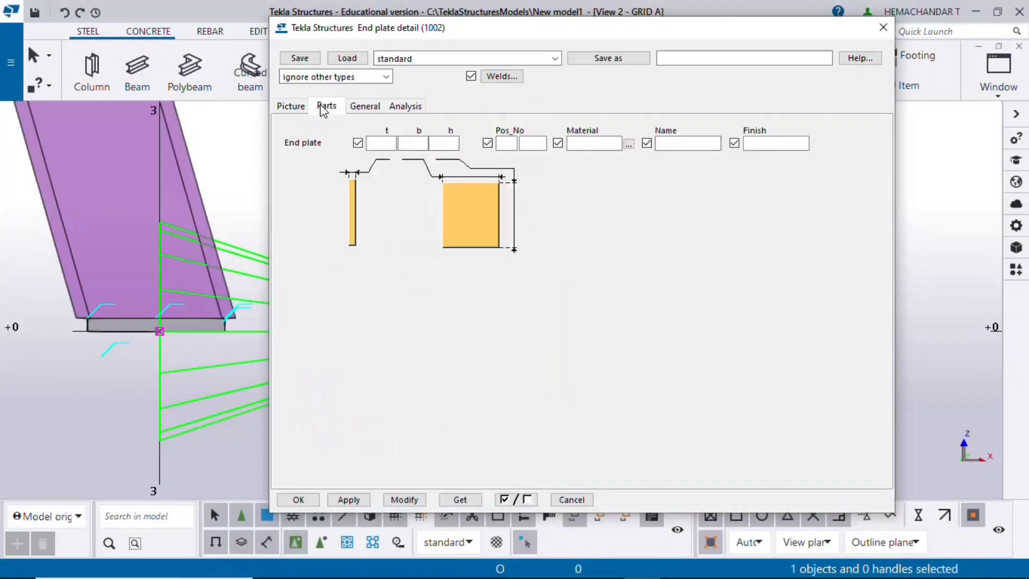
pyautogui.click(607, 572)
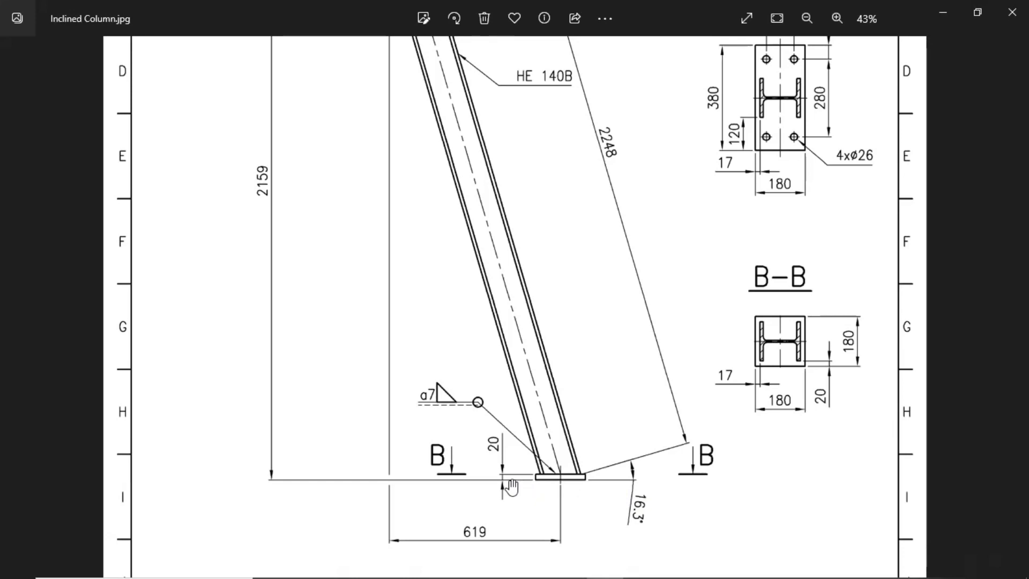
pyautogui.click(942, 13)
pyautogui.click(388, 143)
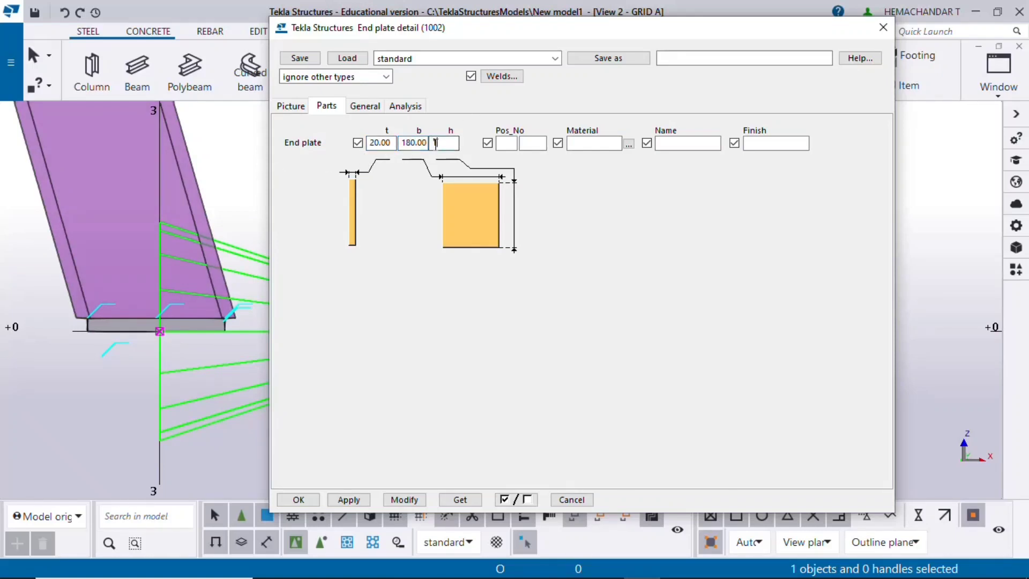
pyautogui.write('180')
pyautogui.click(404, 499)
pyautogui.scroll(-2, 98, 323)
pyautogui.moveTo(97, 323); pyautogui.dragTo(103, 372, button='middle')
pyautogui.click(168, 278)
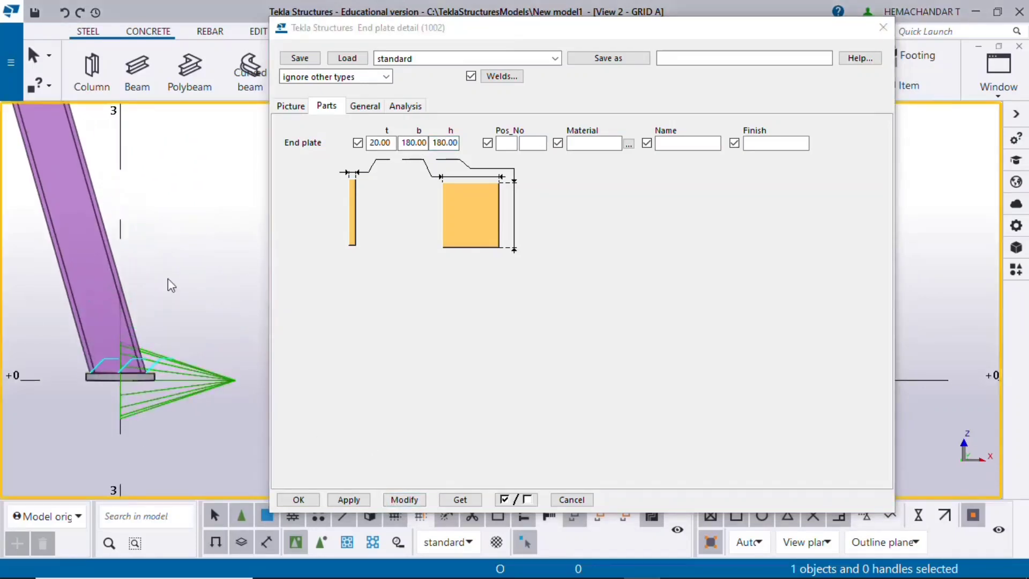
pyautogui.scroll(-1, 169, 278)
pyautogui.click(884, 27)
# - Check the top plate and its section A-A in the Inclined Column.jpg drawing
pyautogui.scroll(-2, 611, 212)
pyautogui.moveTo(406, 269); pyautogui.dragTo(455, 382, button='middle')
pyautogui.scroll(-2, 379, 327)
pyautogui.moveTo(351, 320); pyautogui.dragTo(377, 389, button='middle')
pyautogui.moveTo(443, 336); pyautogui.dragTo(445, 297, button='middle')
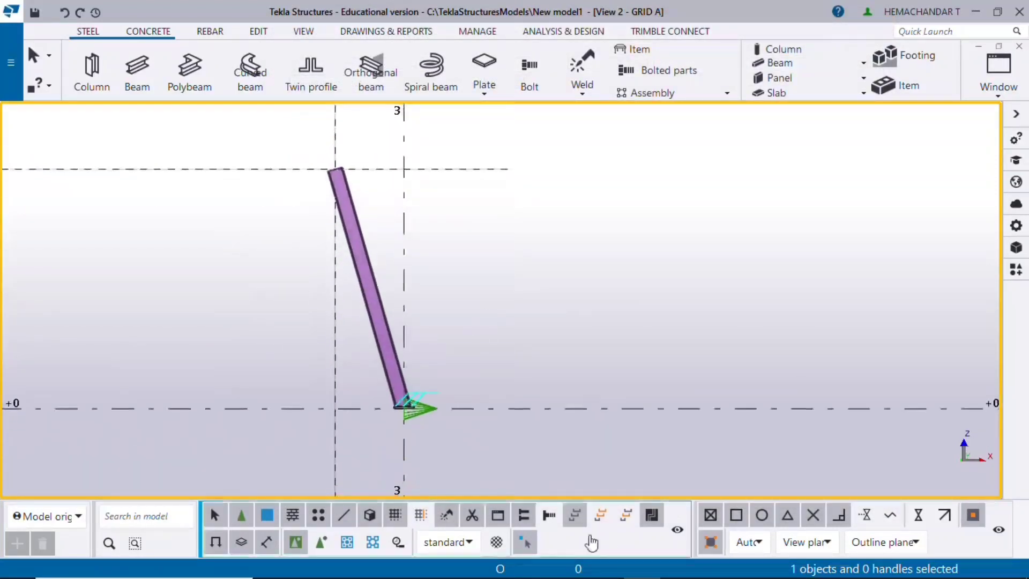
pyautogui.click(631, 575)
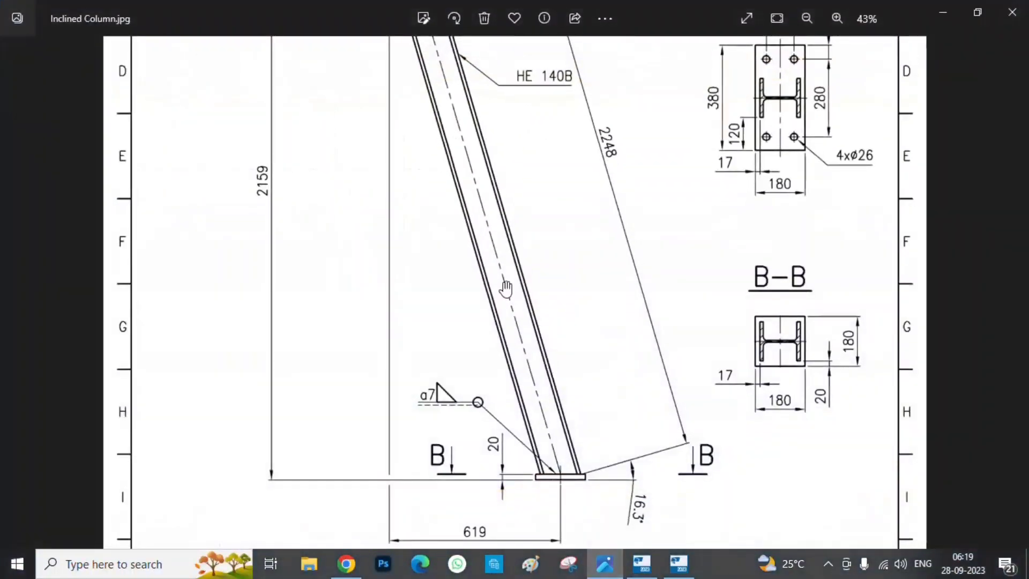
pyautogui.scroll(3, 469, 393)
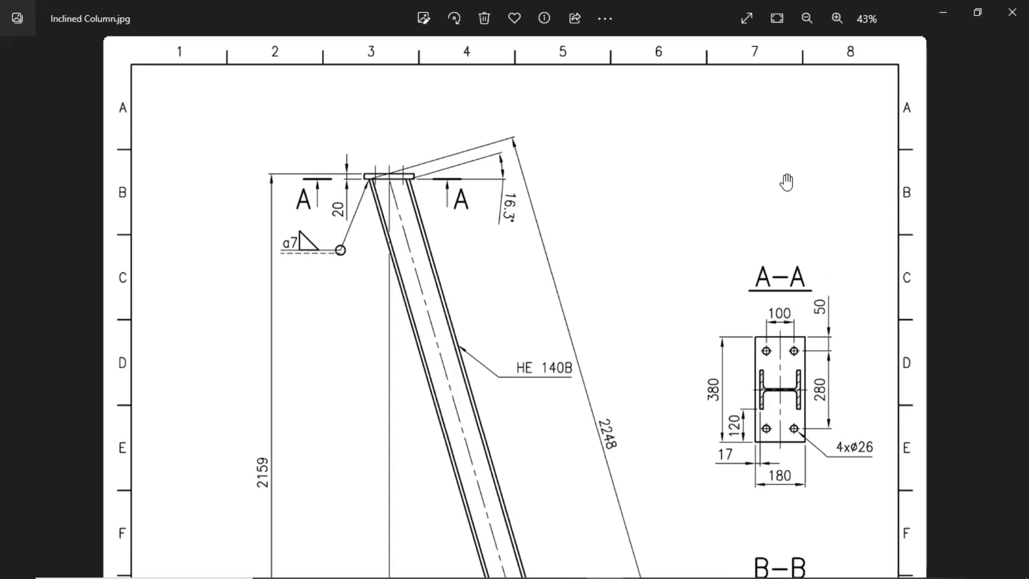
pyautogui.click(944, 16)
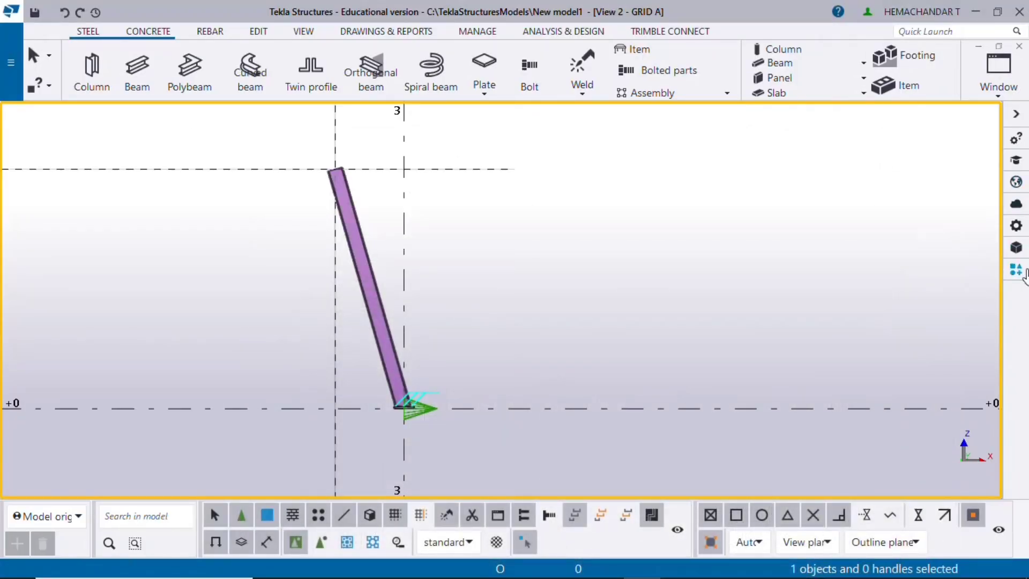
# - Search the applications and components catalog for 1047
pyautogui.click(1017, 272)
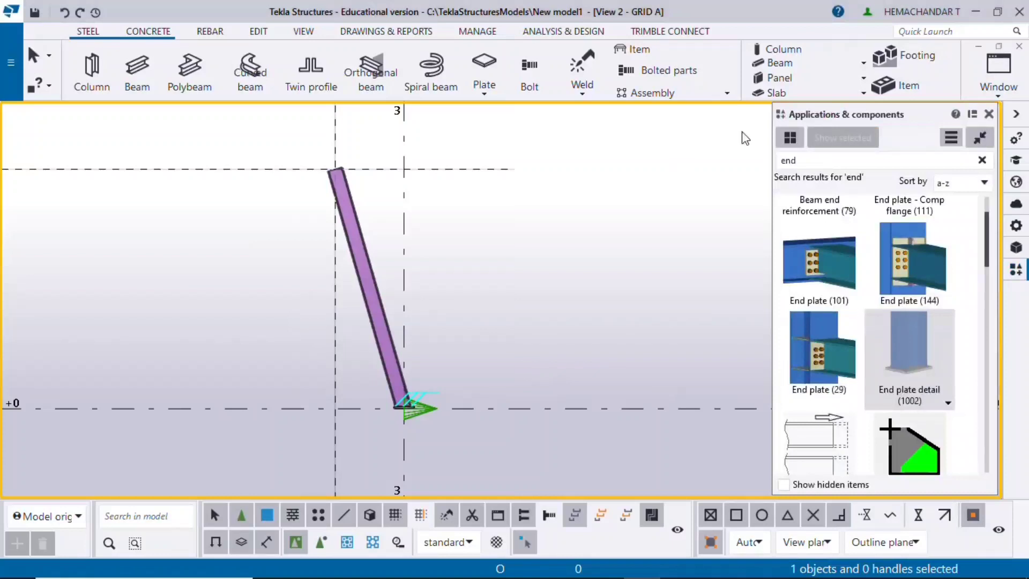
pyautogui.doubleClick(812, 161)
pyautogui.write('1047')
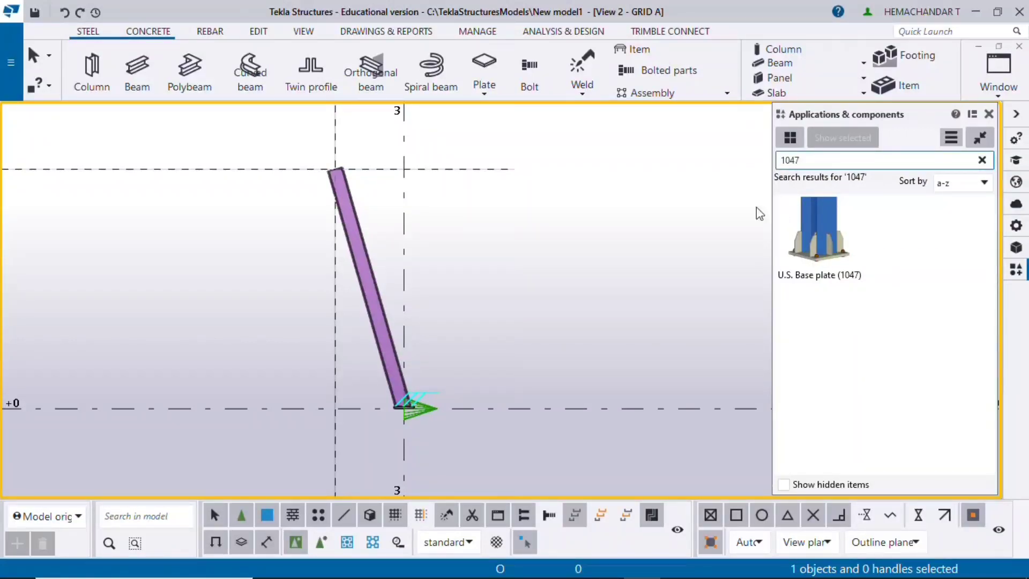
# - Apply U.S. Base plate (1047) to the inclined column at its top end, where the construction lines intersect
pyautogui.click(851, 208)
pyautogui.scroll(3, 368, 193)
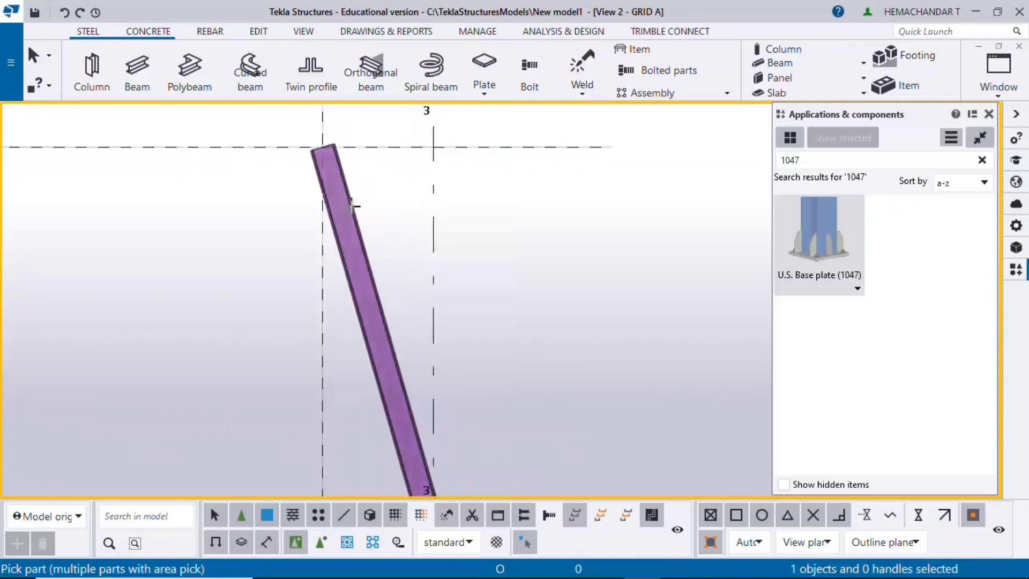
pyautogui.scroll(2, 414, 295)
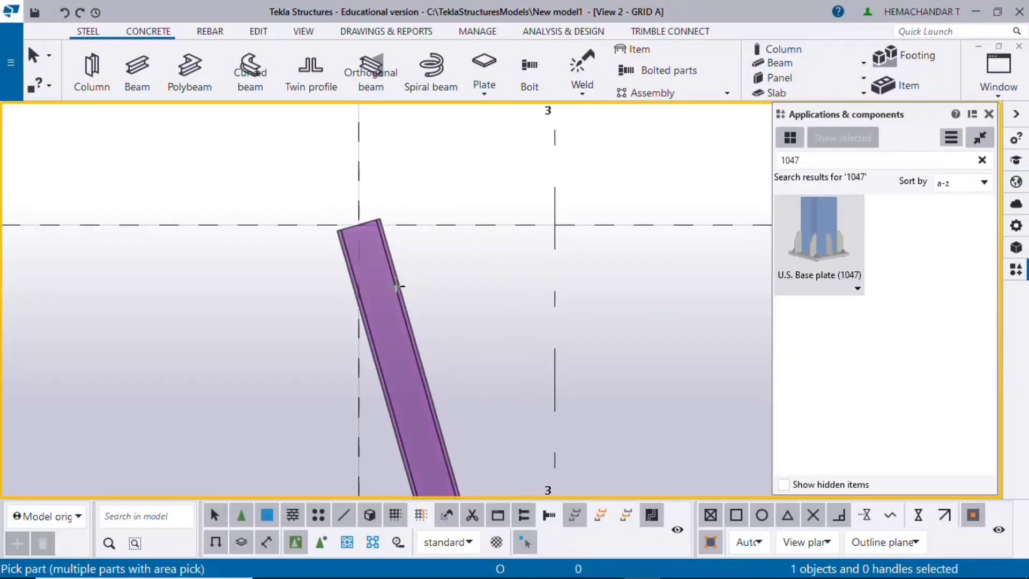
pyautogui.click(396, 286)
pyautogui.scroll(2, 397, 287)
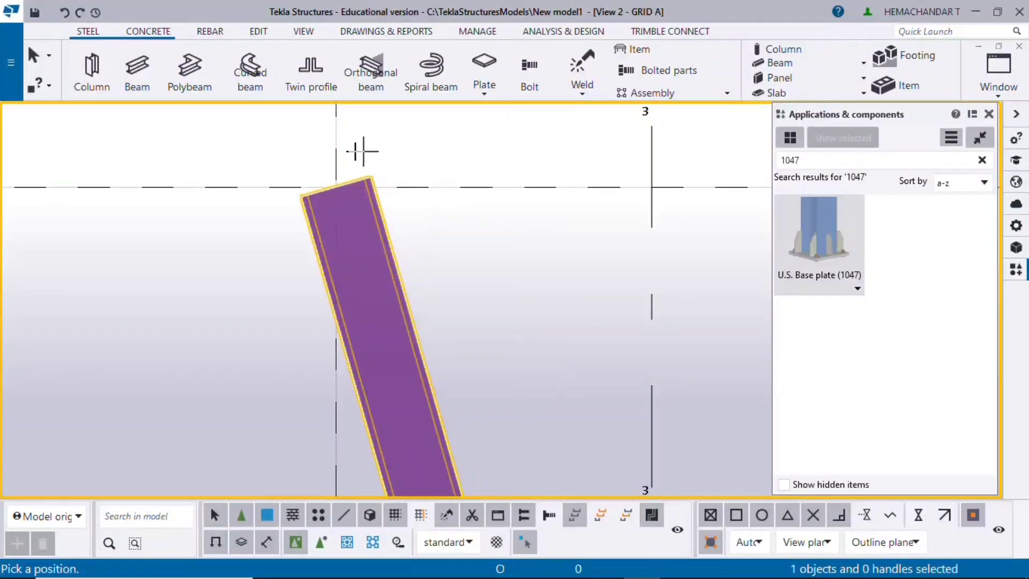
pyautogui.click(338, 193)
pyautogui.scroll(-2, 395, 218)
pyautogui.rightClick(475, 235)
pyautogui.click(485, 249)
pyautogui.click(435, 170)
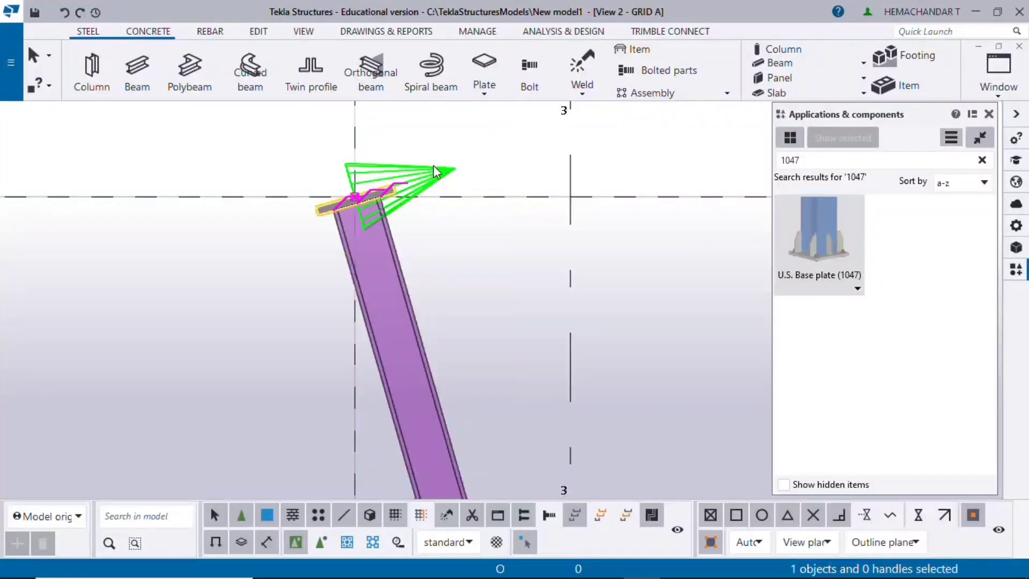
# - Set the top base plate's up direction to +x with a second rotation angle of 0, modify the model, and close its properties
pyautogui.doubleClick(434, 167)
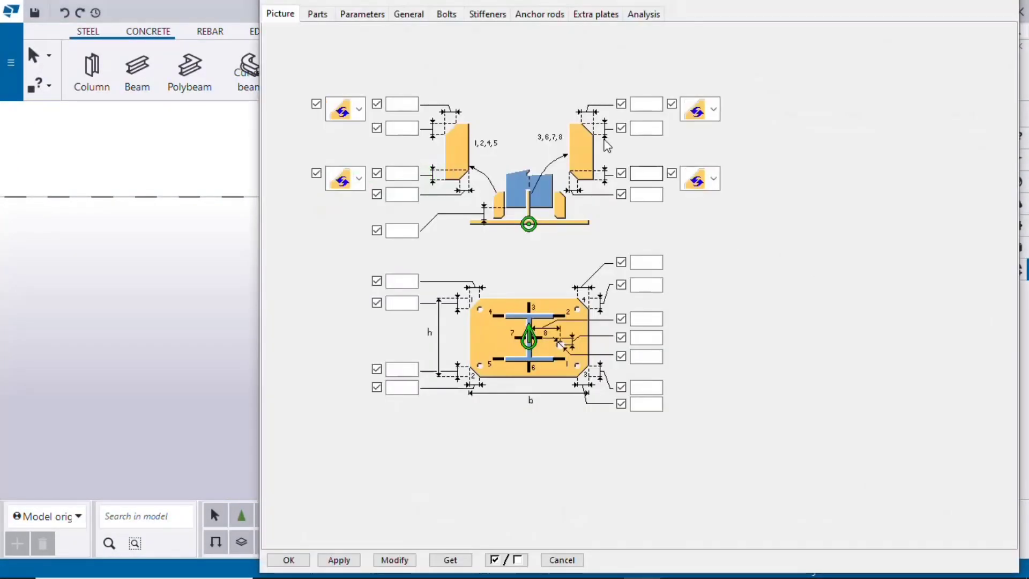
pyautogui.click(426, 14)
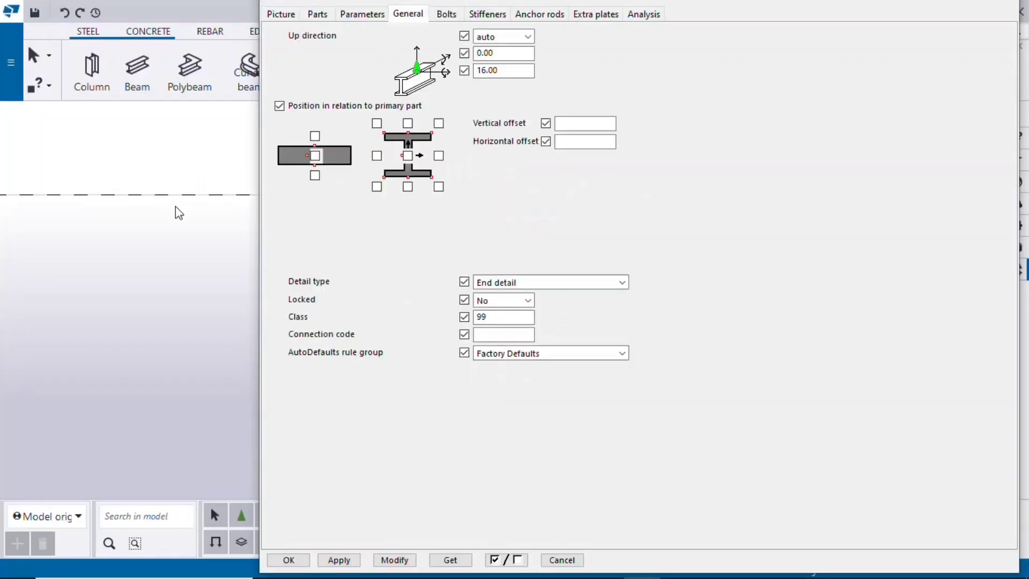
pyautogui.click(527, 37)
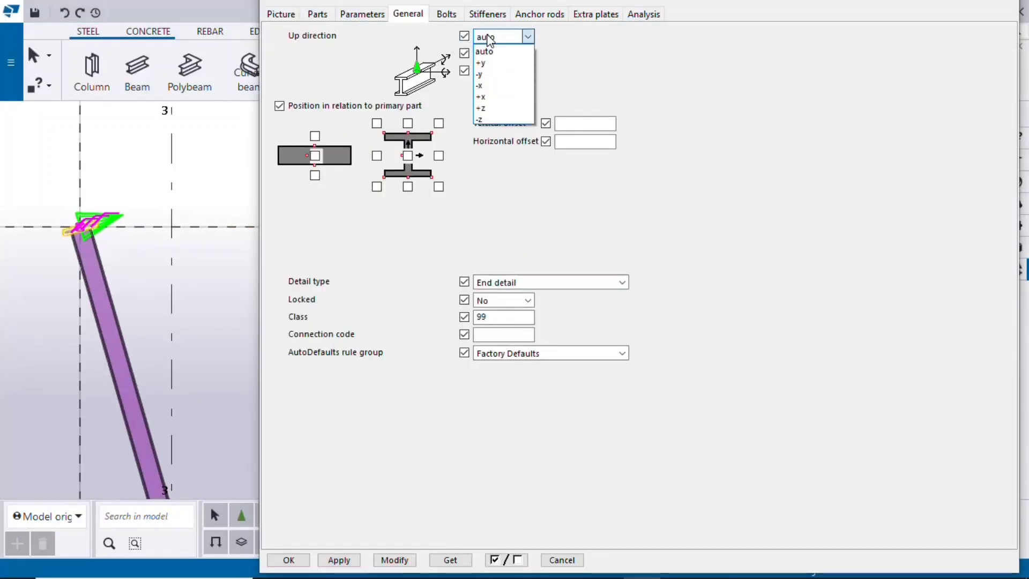
pyautogui.click(495, 96)
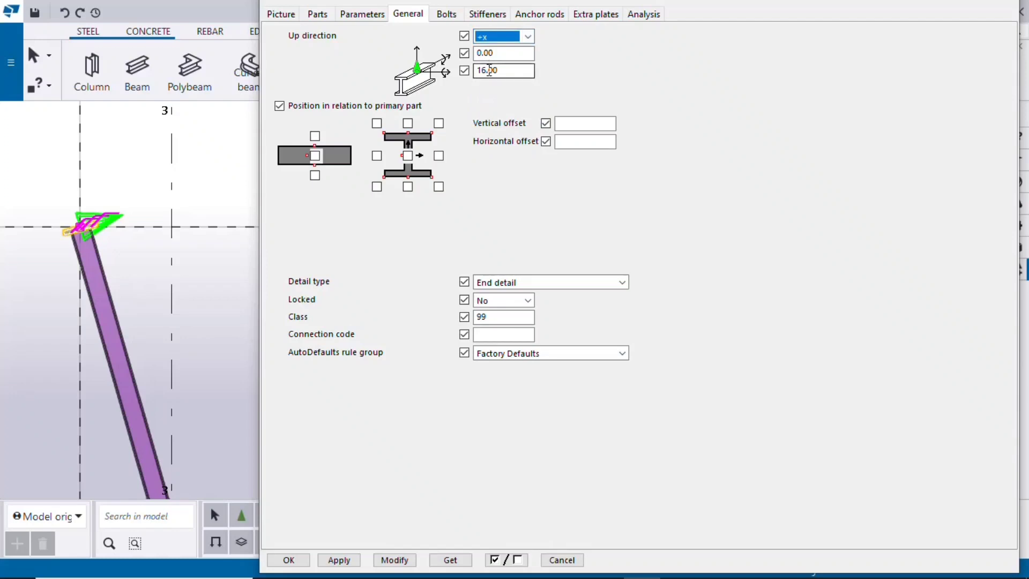
pyautogui.moveTo(487, 70); pyautogui.dragTo(470, 71)
pyautogui.write('0')
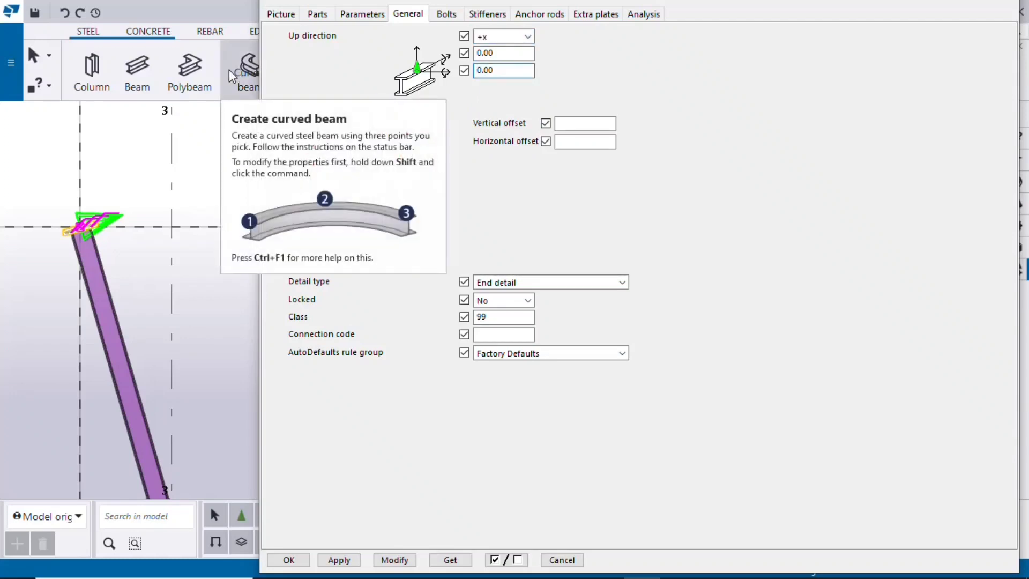
pyautogui.click(395, 560)
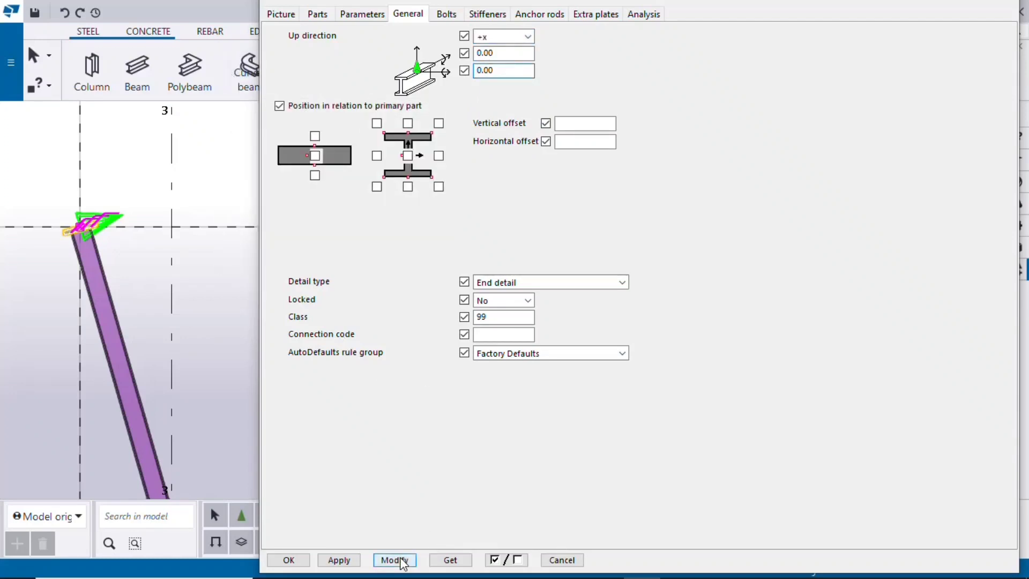
pyautogui.scroll(2, 89, 218)
pyautogui.scroll(4, 89, 218)
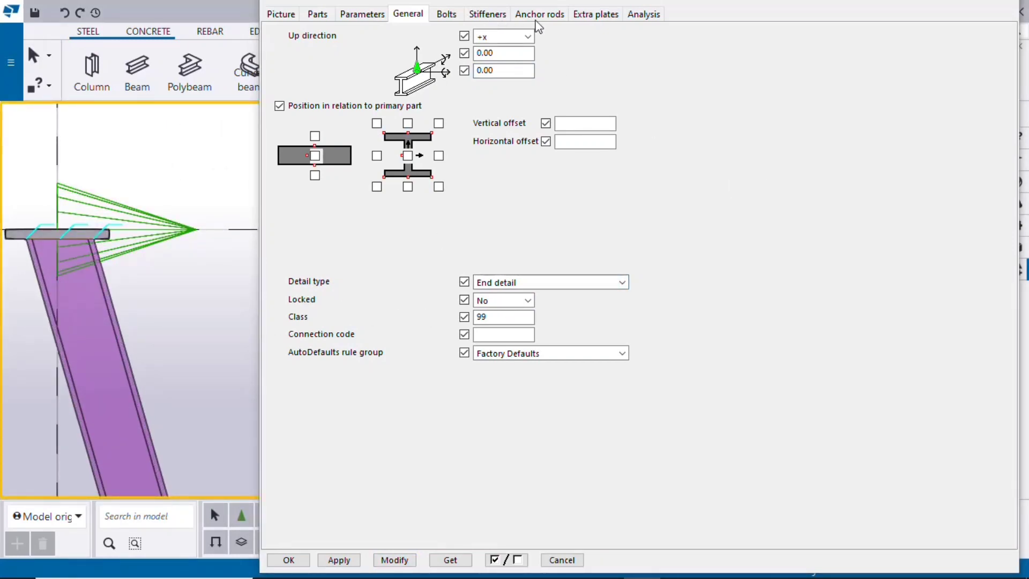
pyautogui.click(447, 14)
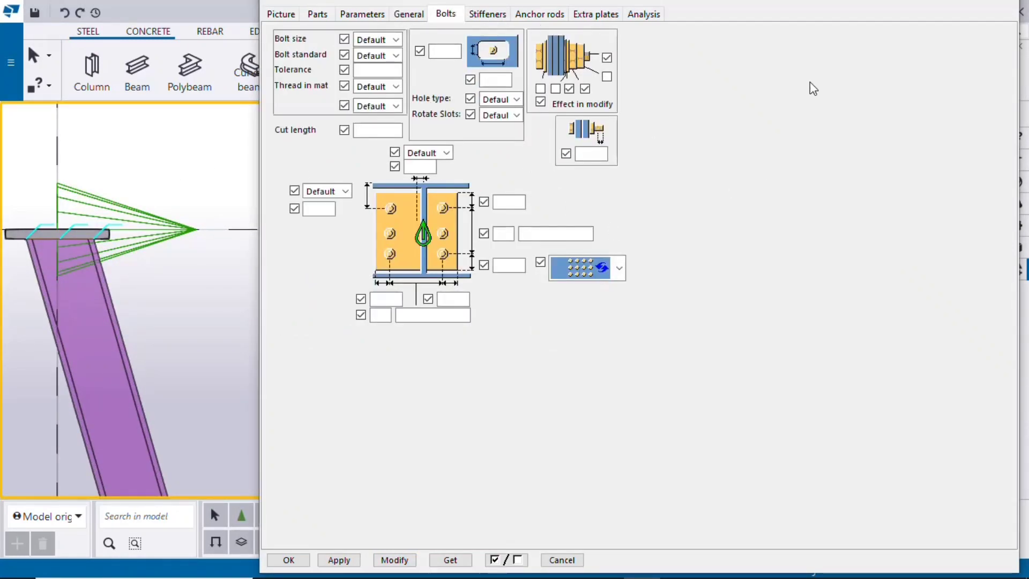
pyautogui.click(562, 559)
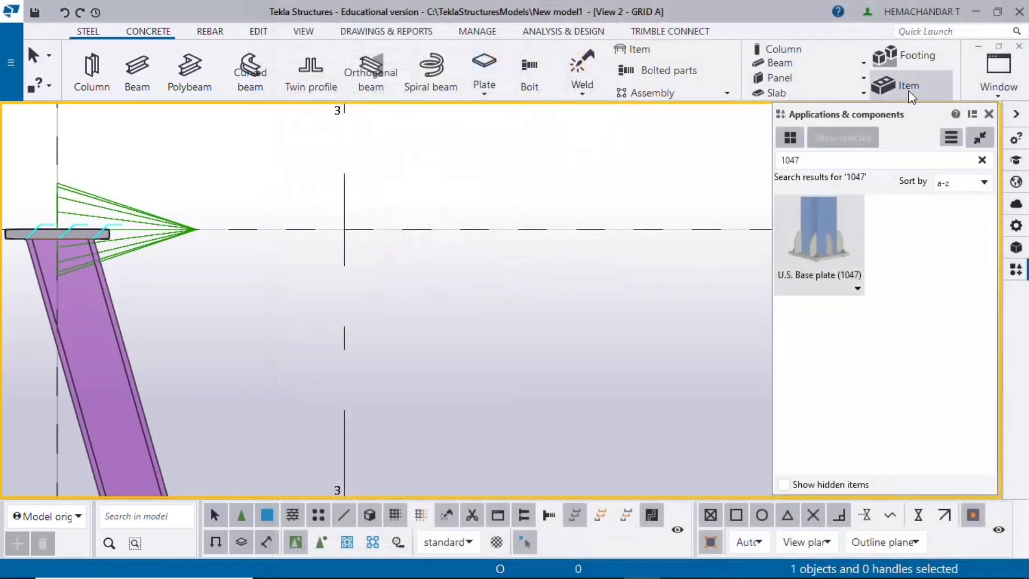
# - Launch the Screen Controller utility from the desktop, return to Tekla Structures, and move the arrow pad clear of the model
pyautogui.click(977, 7)
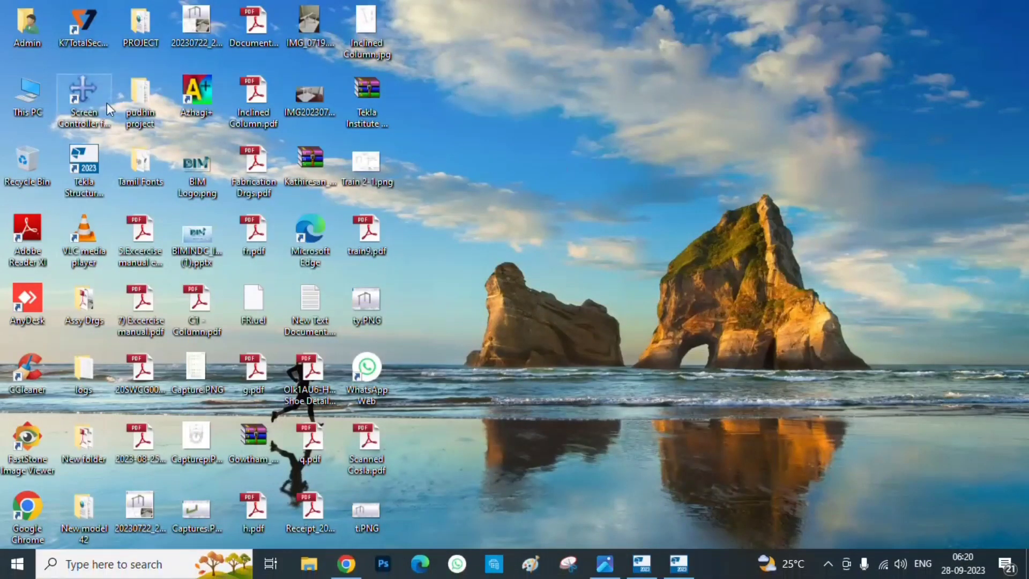
pyautogui.doubleClick(92, 86)
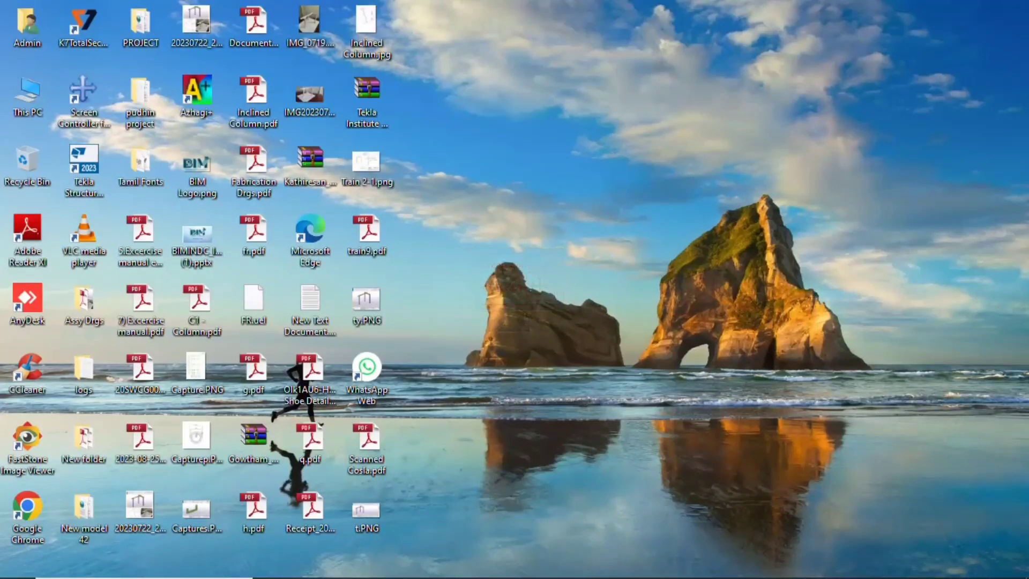
pyautogui.click(634, 572)
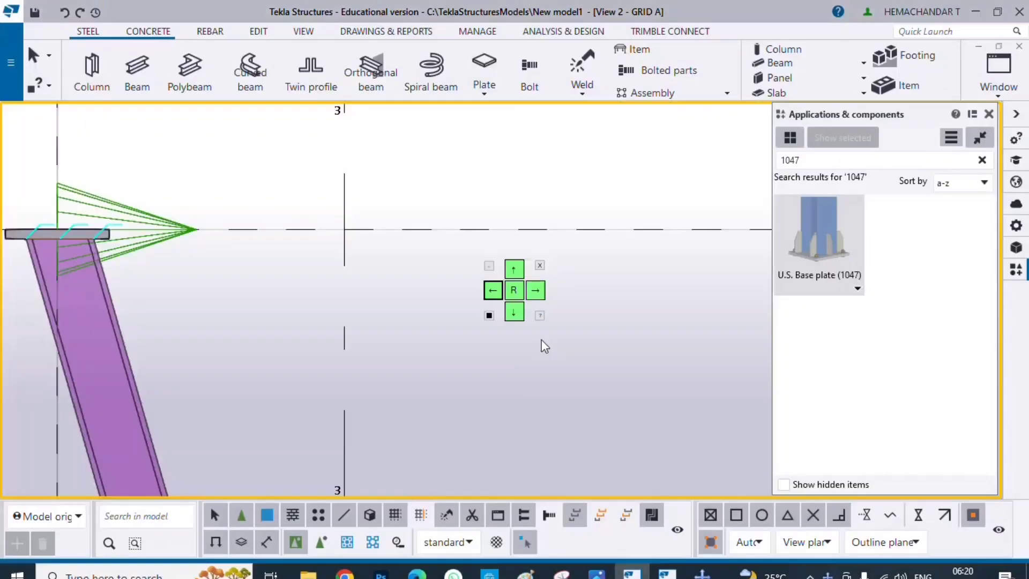
pyautogui.moveTo(540, 266); pyautogui.dragTo(802, 120)
# - Create the default component views of the column's top base plate and switch to the component top view
pyautogui.scroll(-3, 381, 300)
pyautogui.scroll(1, 217, 263)
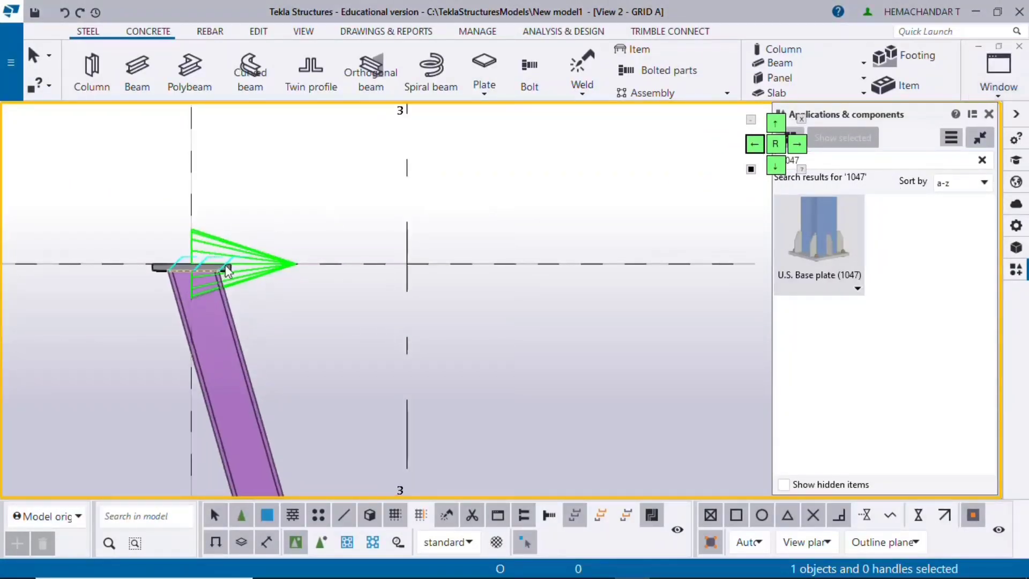
pyautogui.rightClick(274, 269)
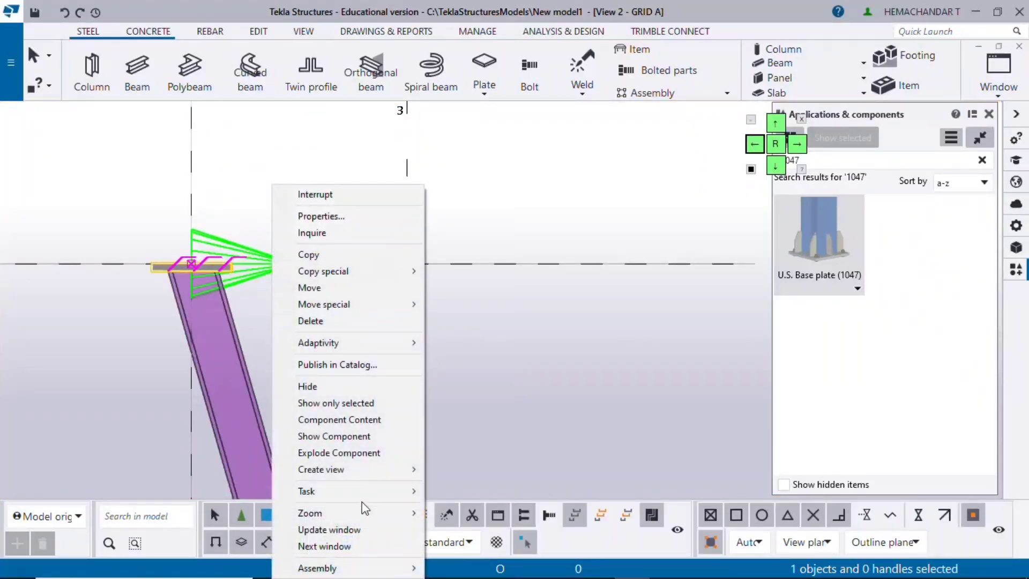
pyautogui.moveTo(387, 465)
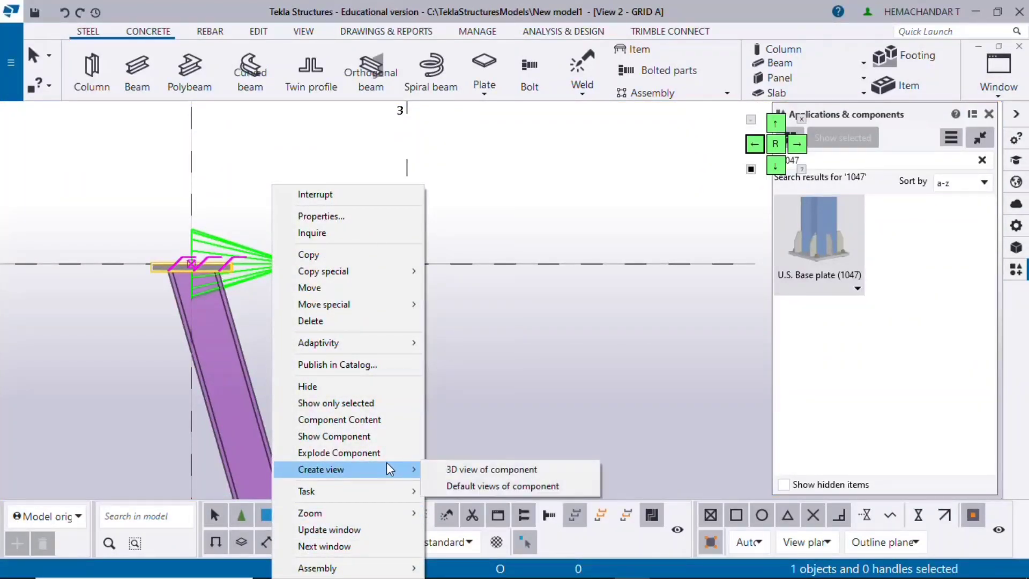
pyautogui.click(481, 486)
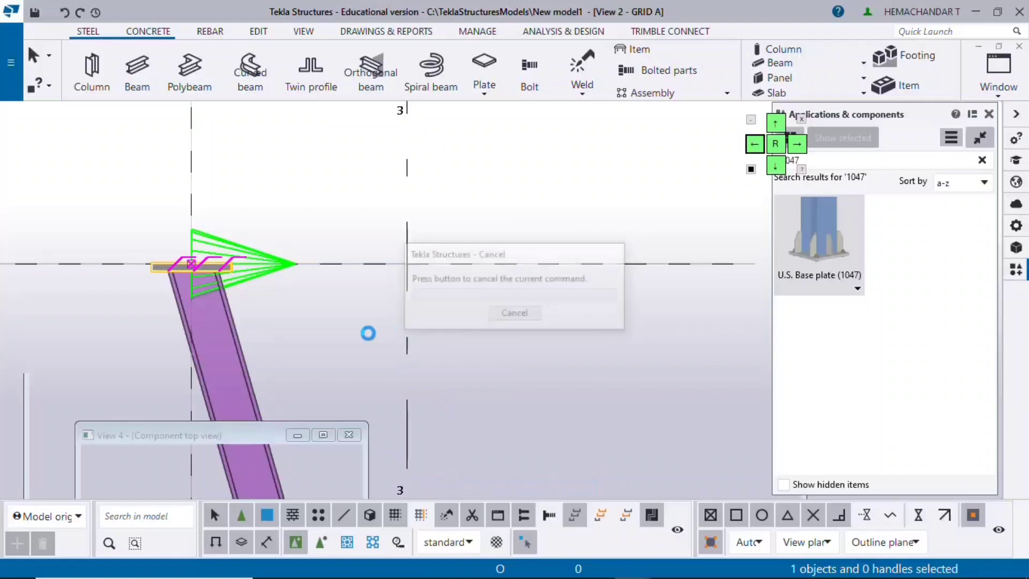
pyautogui.click(996, 94)
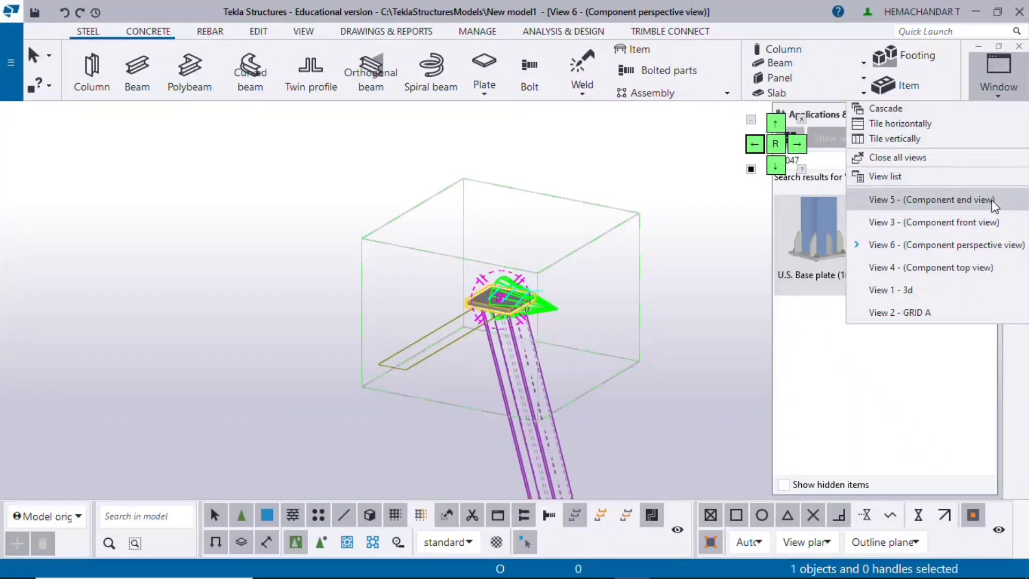
pyautogui.click(972, 264)
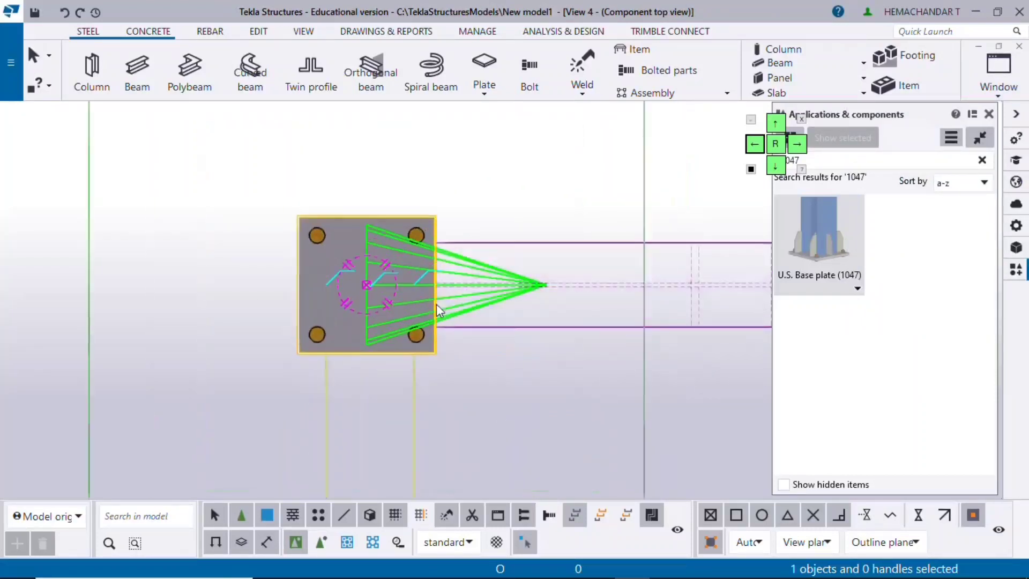
# - Open the top base plate's part properties, set the plate thickness to 20 mm, and check the plate dimensions in Inclined Column.jpg
pyautogui.scroll(2, 438, 313)
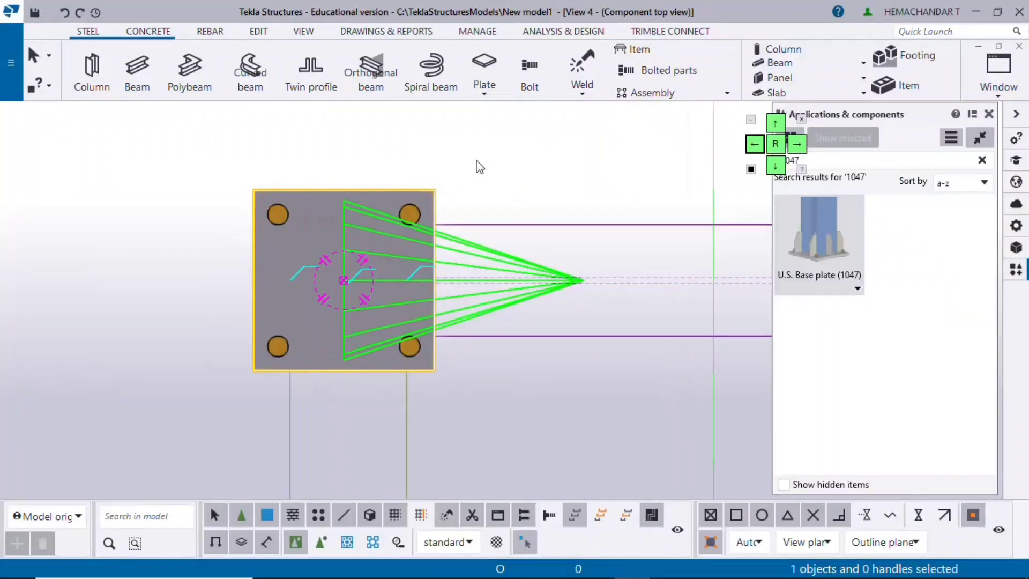
pyautogui.doubleClick(435, 193)
pyautogui.scroll(-3, 120, 284)
pyautogui.click(318, 14)
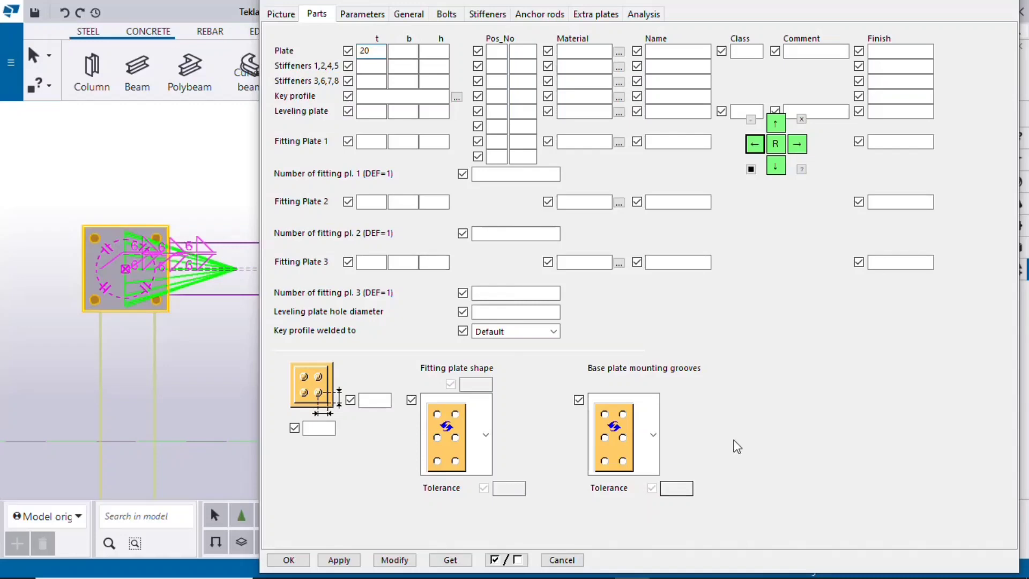
pyautogui.click(608, 566)
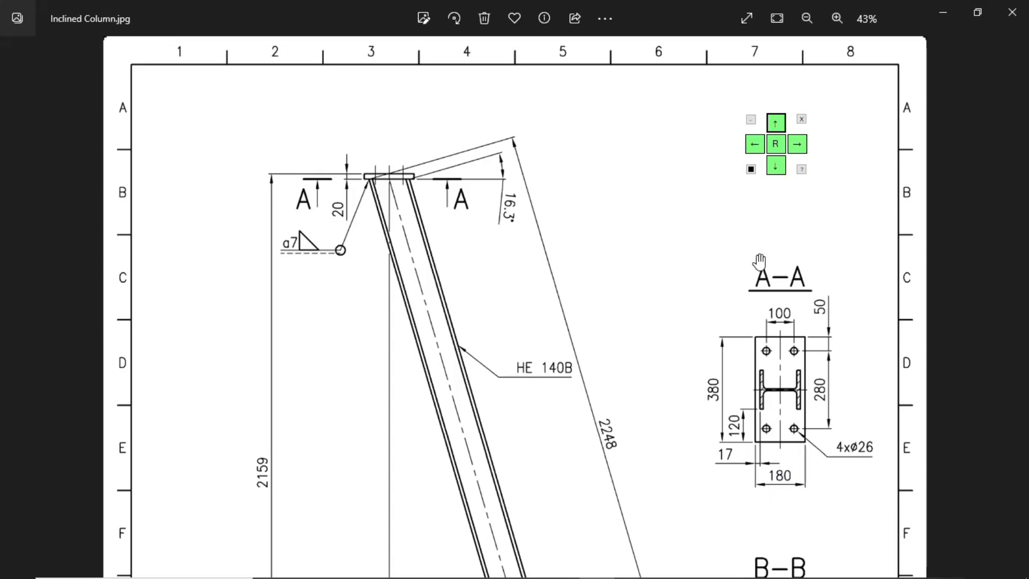
pyautogui.click(943, 11)
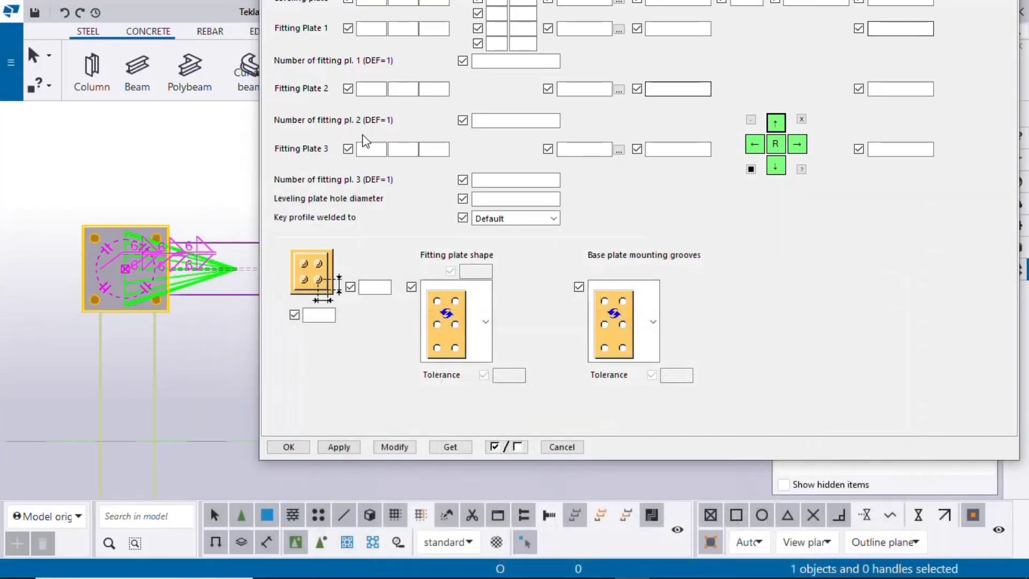
# - Set the top base plate's b dimension to 180 mm and h dimension to 380 mm, and modify the component
pyautogui.click(781, 165)
pyautogui.click(781, 165)
pyautogui.click(781, 165)
pyautogui.click(781, 165)
pyautogui.click(410, 90)
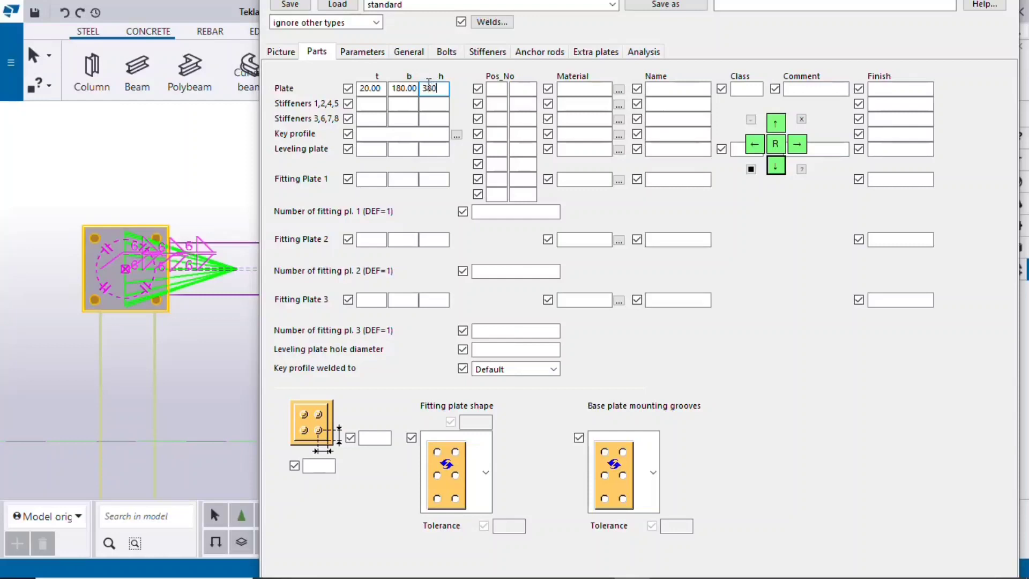
pyautogui.click(777, 124)
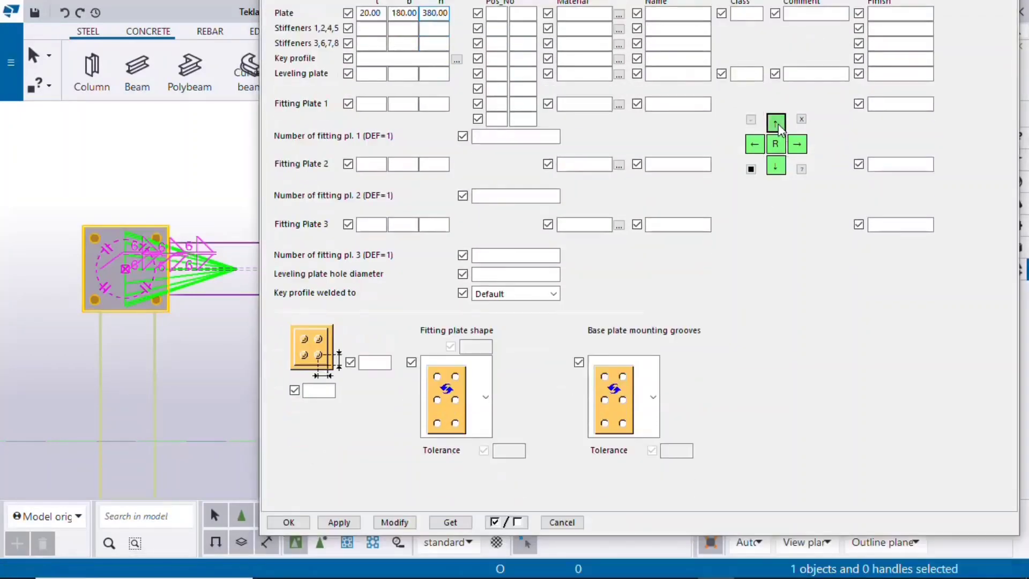
pyautogui.click(401, 451)
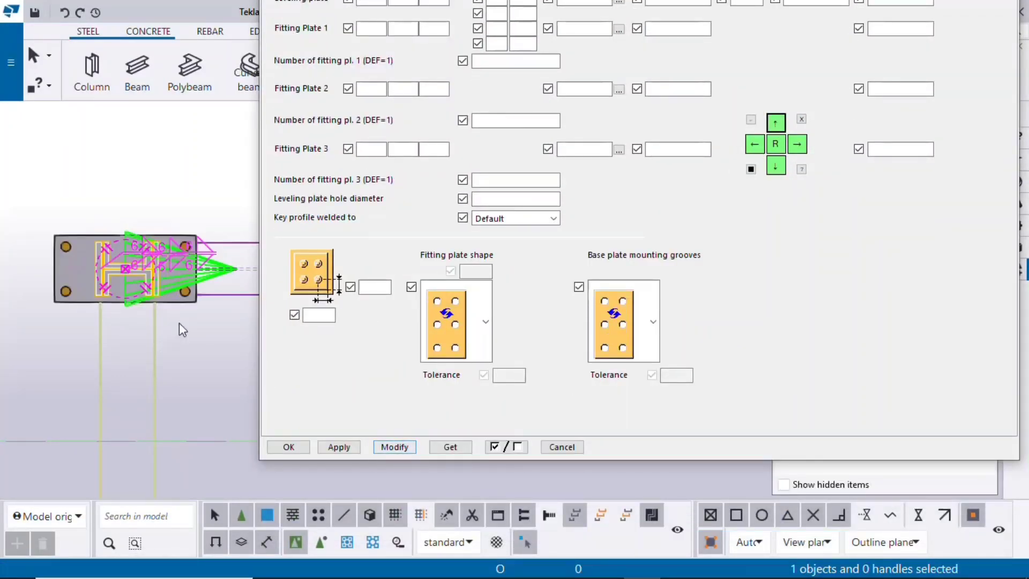
# - Set the top base plate's b dimension to 380 mm and h dimension to 180 mm, and modify the component
pyautogui.click(777, 166)
pyautogui.scroll(-4, 123, 328)
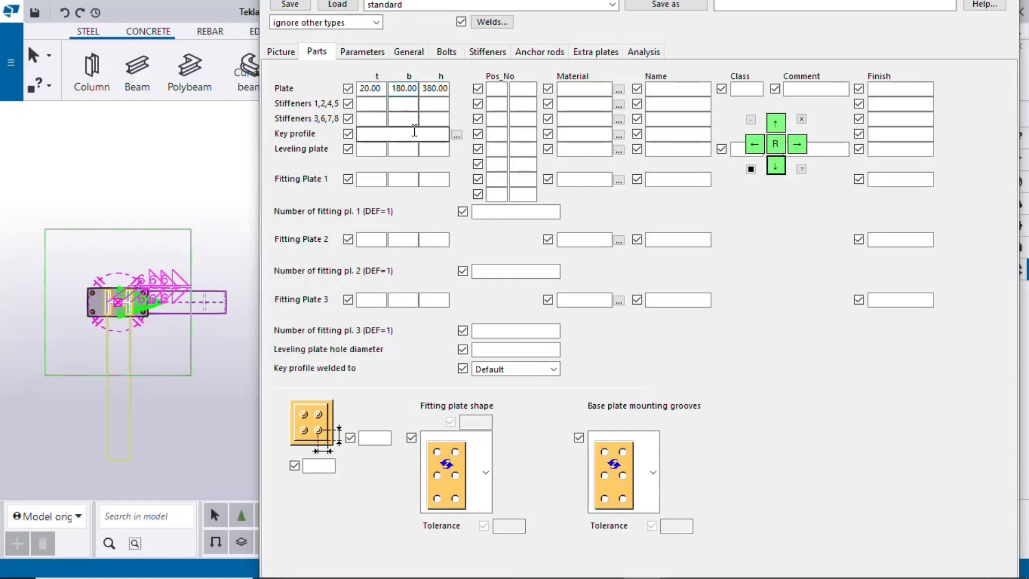
pyautogui.click(424, 91)
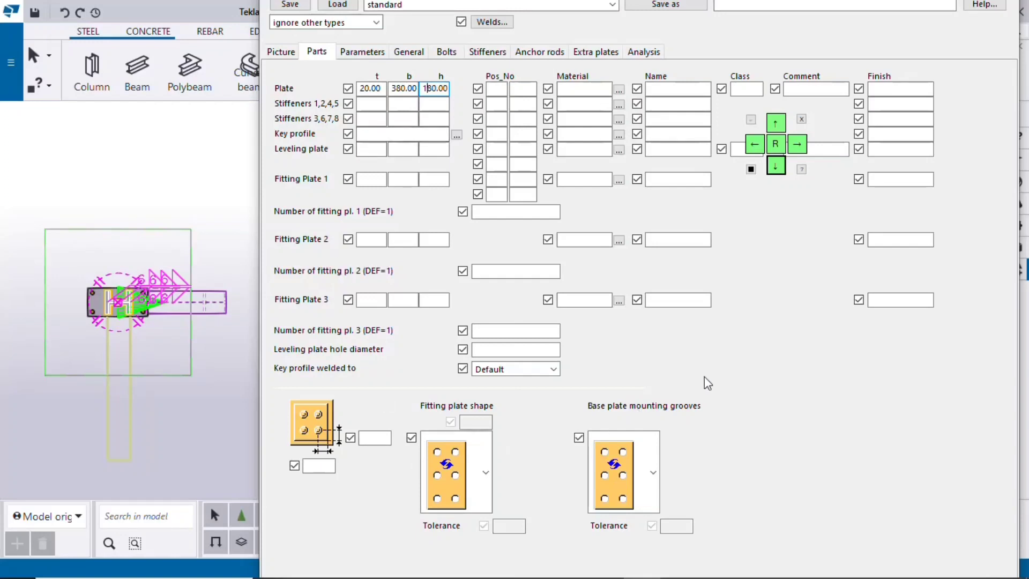
pyautogui.click(776, 122)
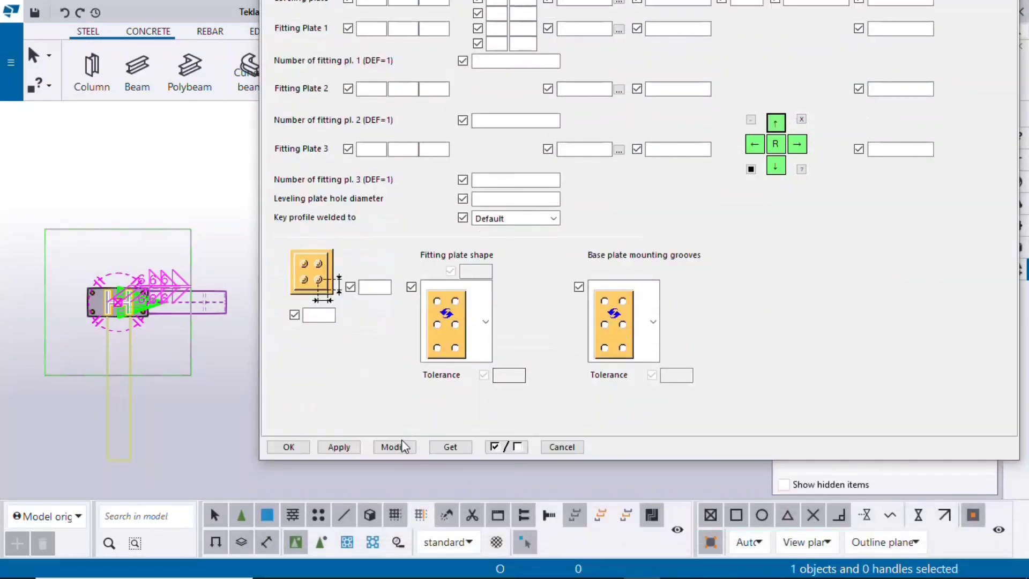
pyautogui.click(375, 447)
pyautogui.scroll(3, 126, 309)
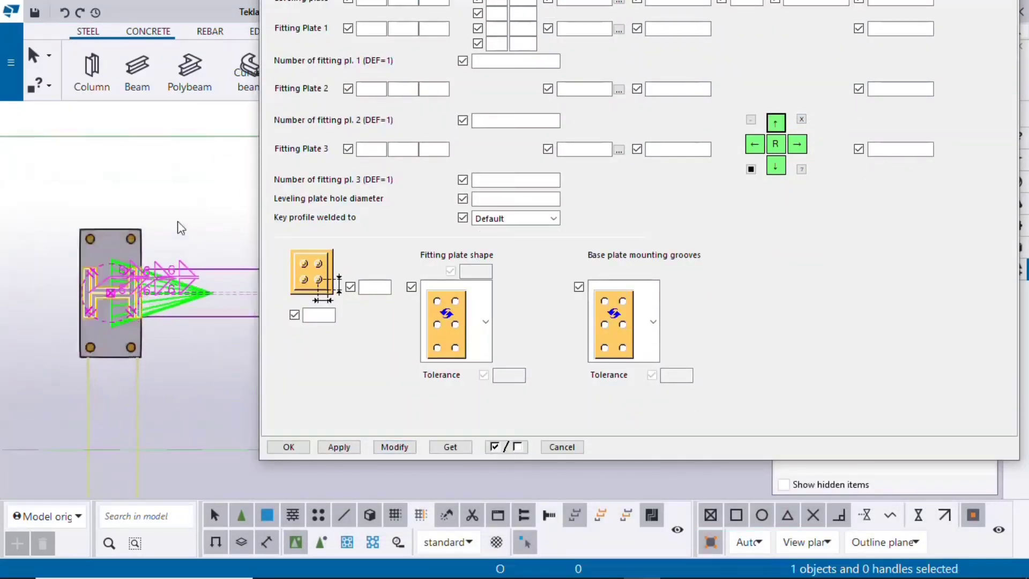
# - Examine the top base plate in View 1 - 3d and compare its orientation with the column drawing in Inclined Column.jpg
pyautogui.click(776, 167)
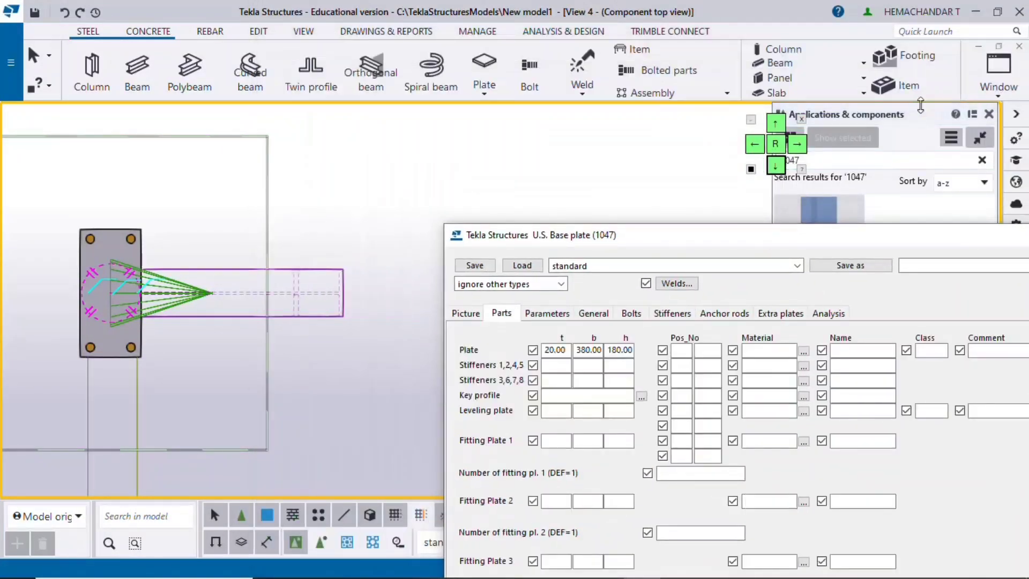
pyautogui.click(986, 89)
pyautogui.click(928, 293)
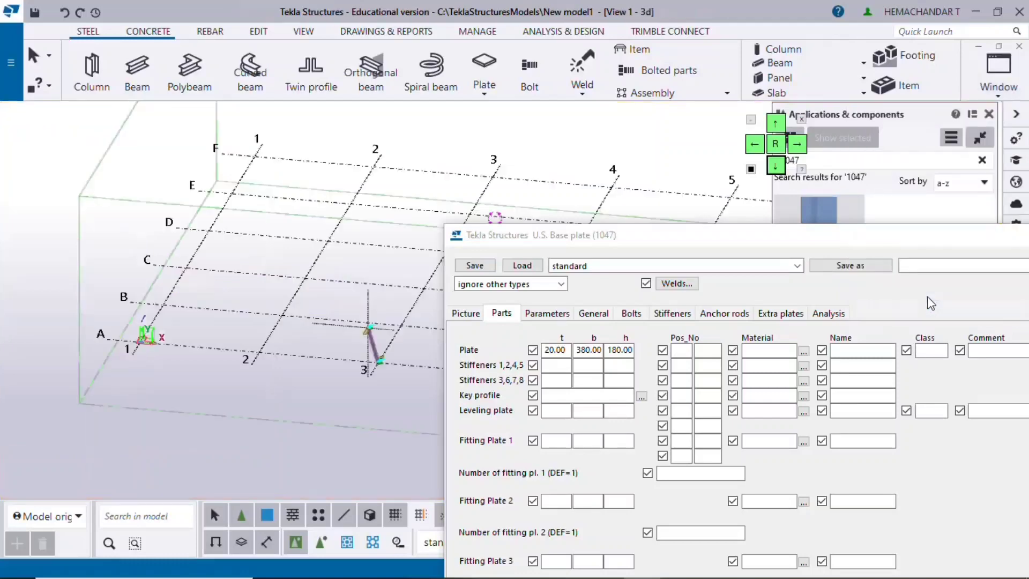
pyautogui.scroll(5, 385, 372)
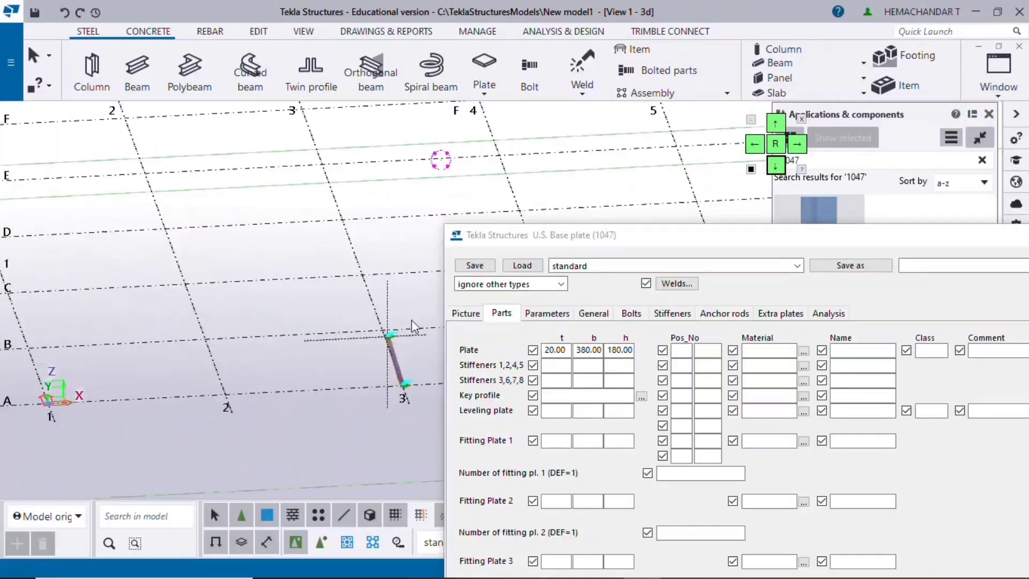
pyautogui.scroll(6, 352, 349)
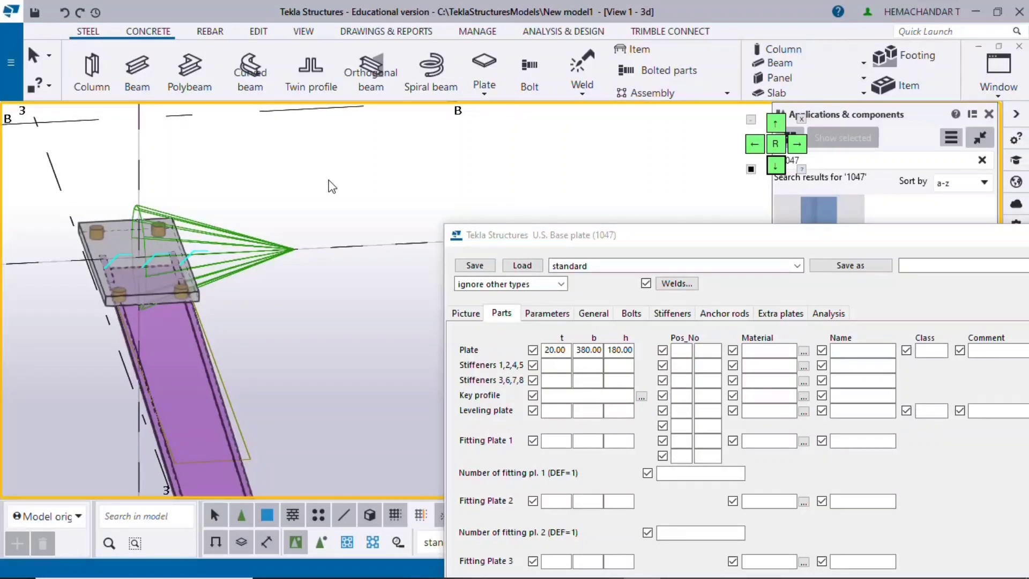
pyautogui.hotkey('shift', '4')
pyautogui.press('v')
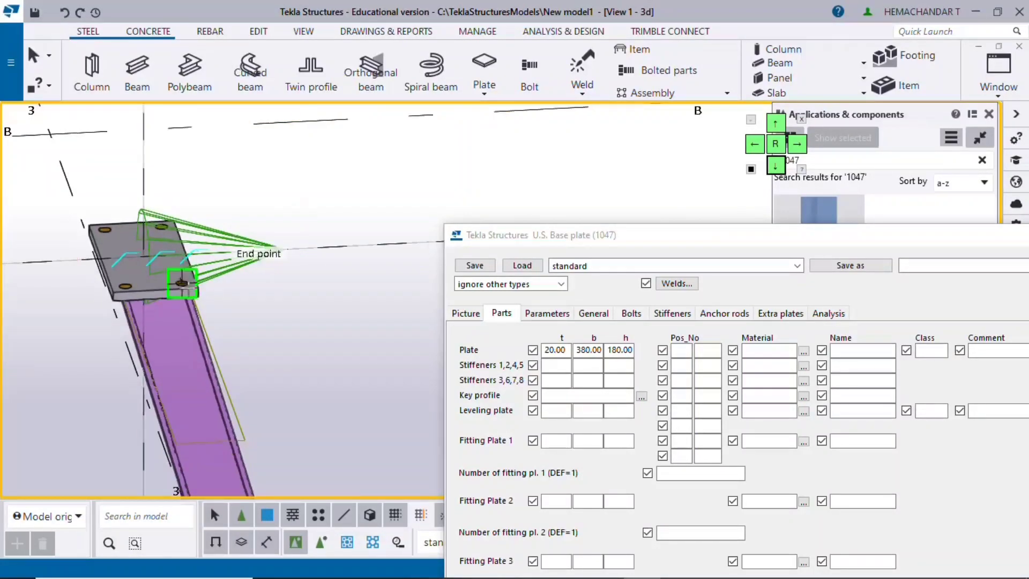
pyautogui.click(239, 353)
pyautogui.keyDown('ctrl'); pyautogui.moveTo(240, 352); pyautogui.dragTo(220, 339, button='middle'); pyautogui.keyUp('ctrl')
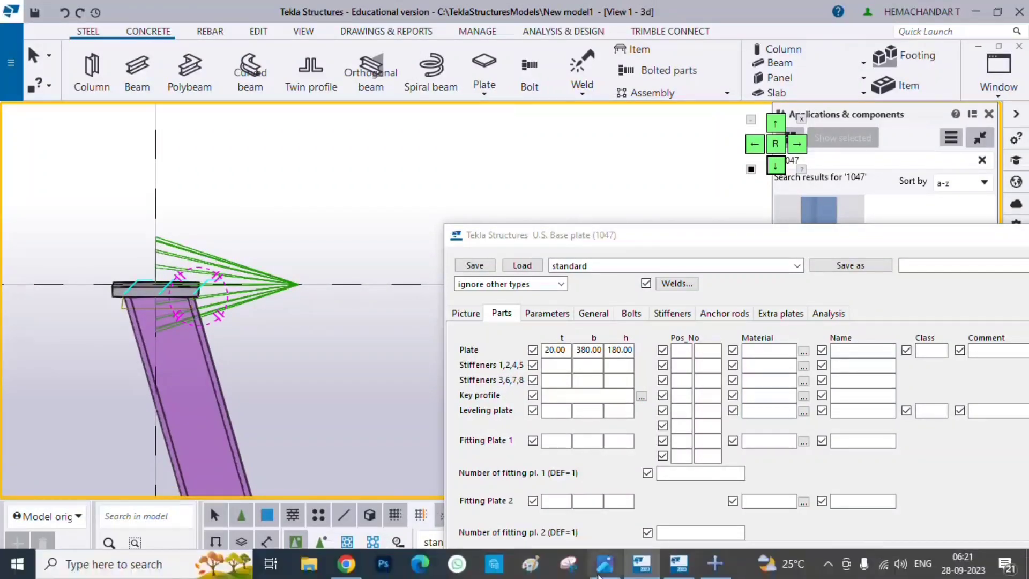
pyautogui.click(605, 563)
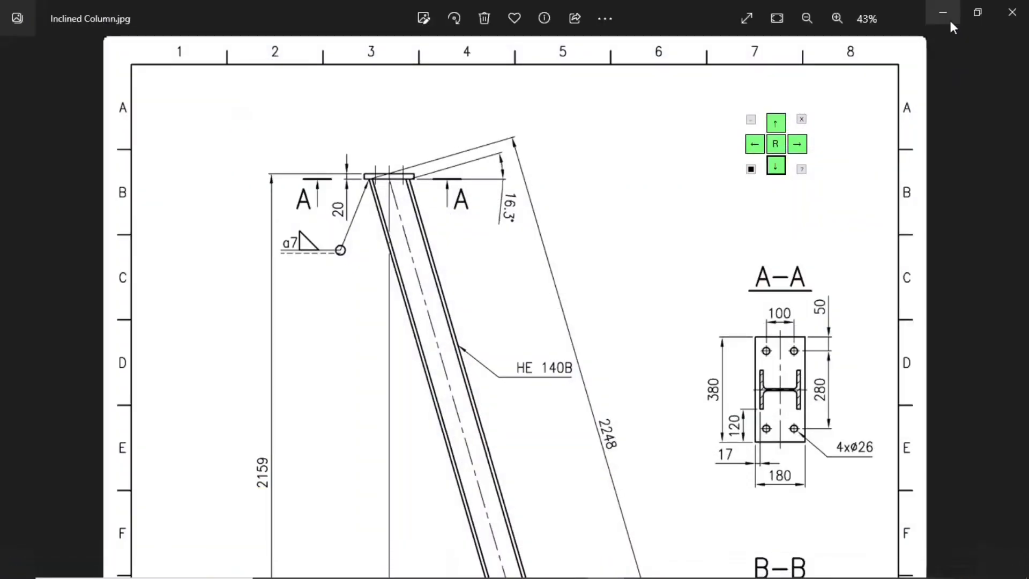
pyautogui.click(945, 18)
# - Return to the component top view and open the bolt settings of the U.S. Base plate (1047) component
pyautogui.click(998, 73)
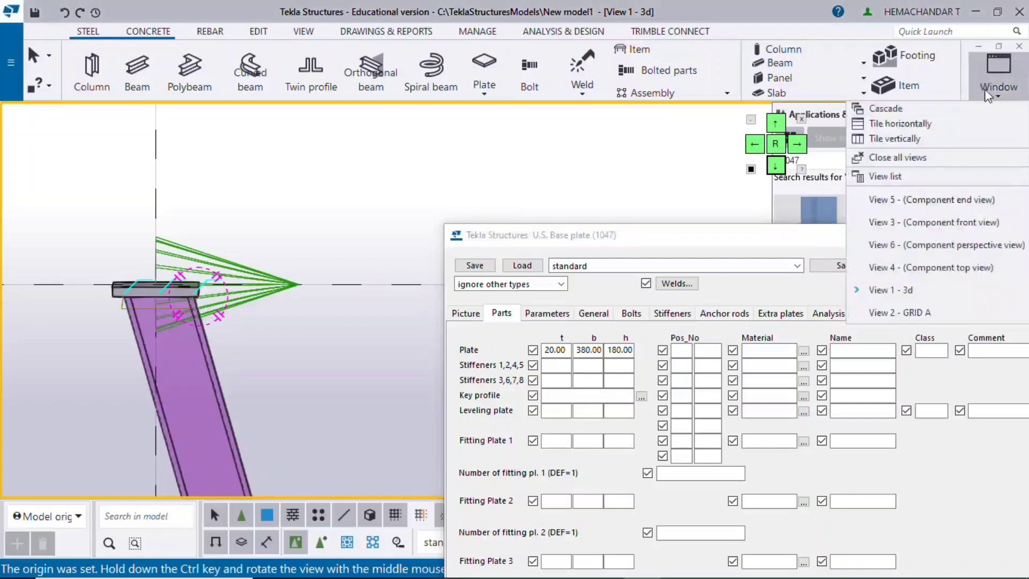
pyautogui.click(951, 273)
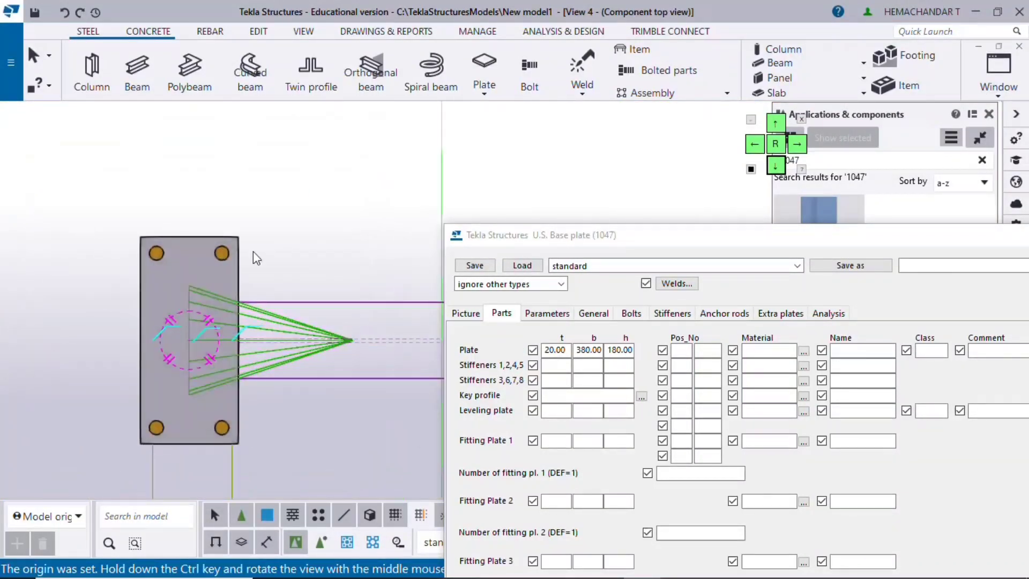
pyautogui.scroll(2, 256, 249)
pyautogui.click(211, 256)
pyautogui.scroll(-1, 262, 253)
pyautogui.moveTo(295, 403); pyautogui.dragTo(294, 350, button='middle')
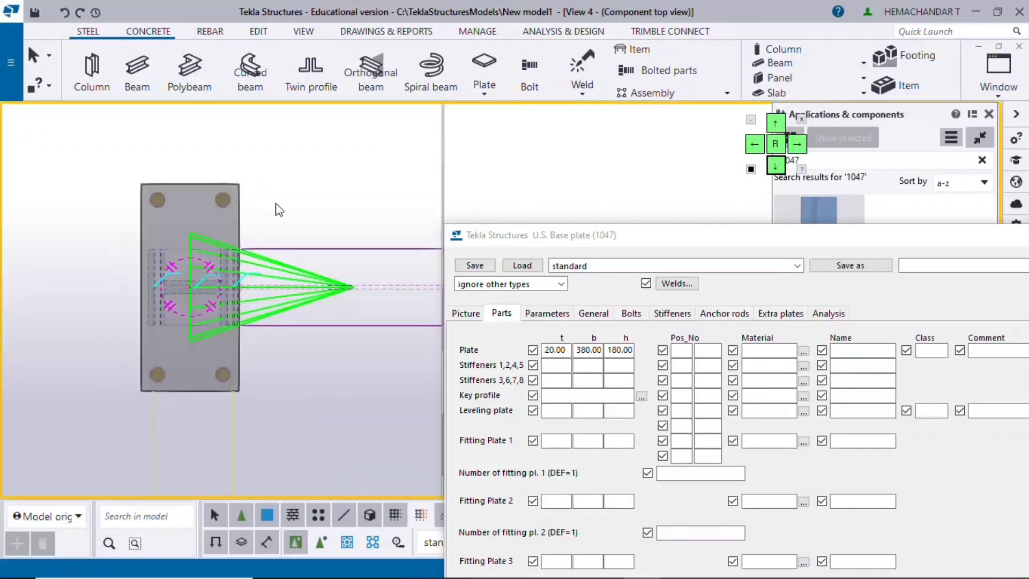
pyautogui.moveTo(494, 238); pyautogui.dragTo(448, 113)
pyautogui.click(595, 189)
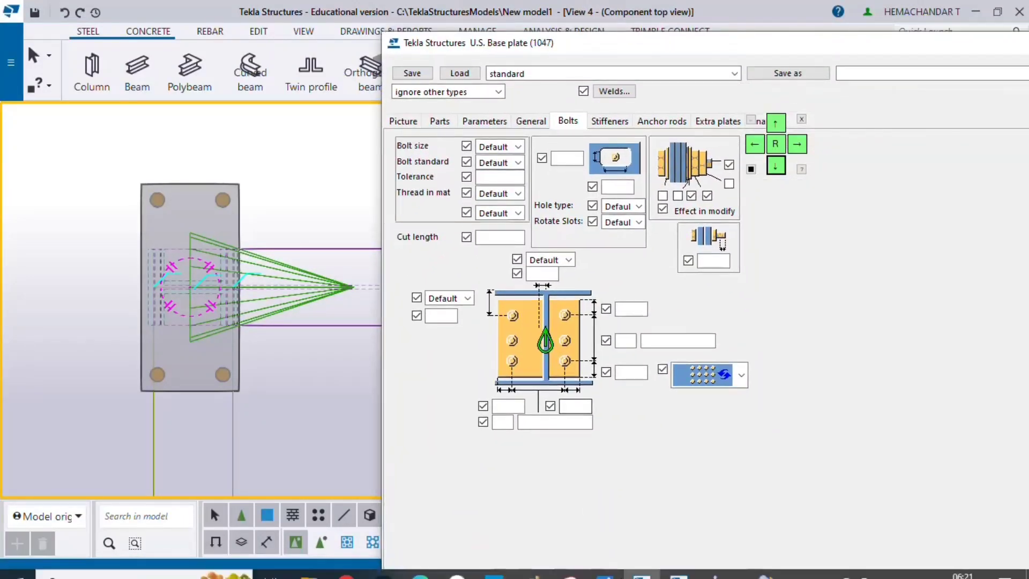
# - Following section A-A, set both vertical bolt edge distances to 50 mm, with 2 bolt rows spaced 280 mm and 2 bolt columns
pyautogui.click(614, 571)
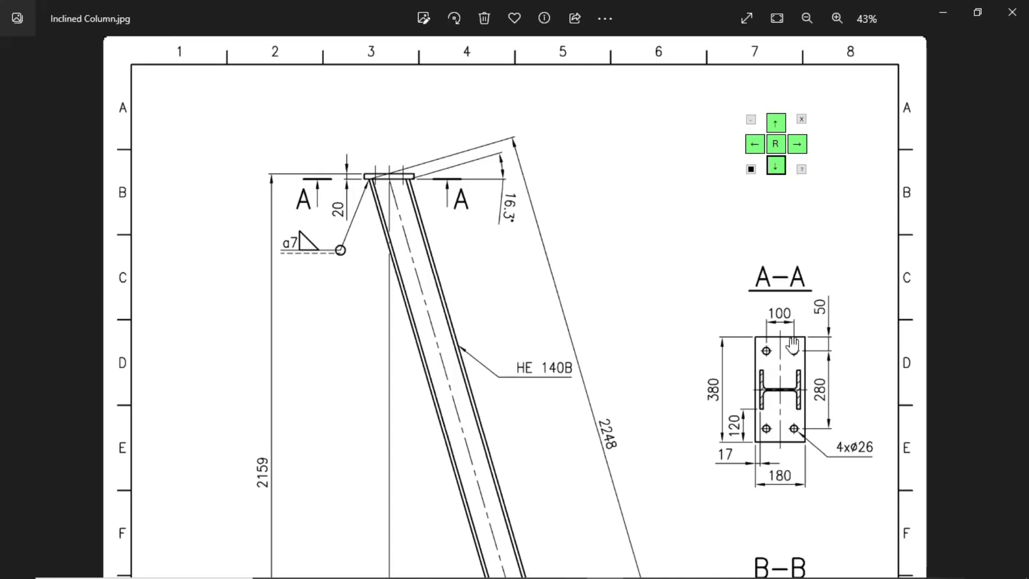
pyautogui.click(938, 15)
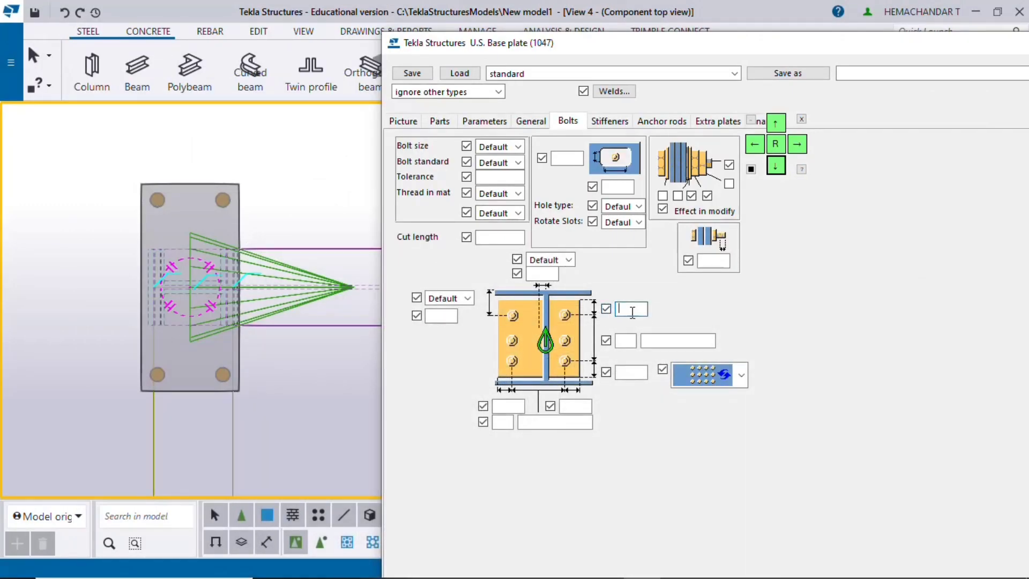
pyautogui.click(635, 341)
pyautogui.click(638, 373)
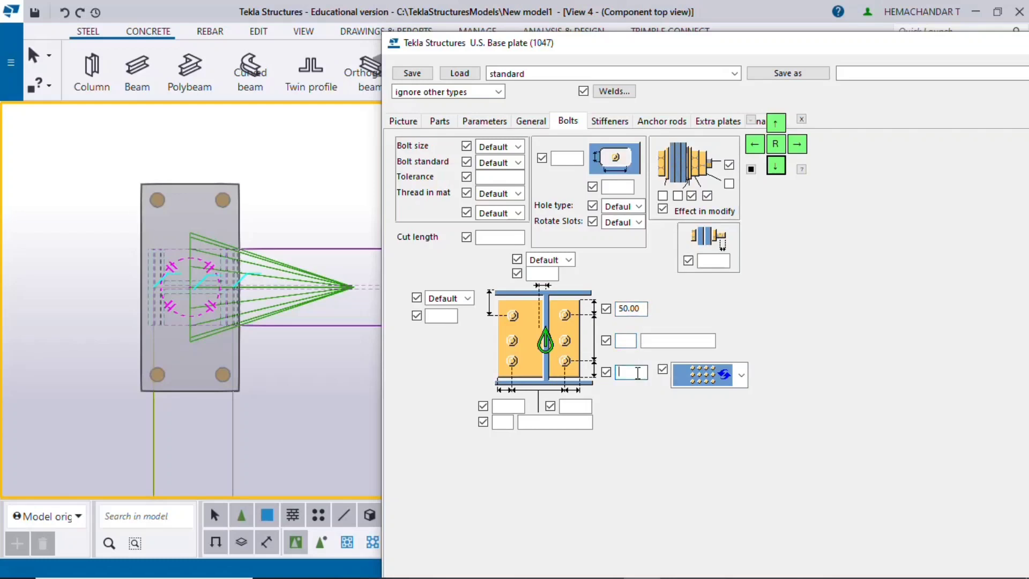
pyautogui.write('50')
pyautogui.click(634, 339)
pyautogui.click(605, 568)
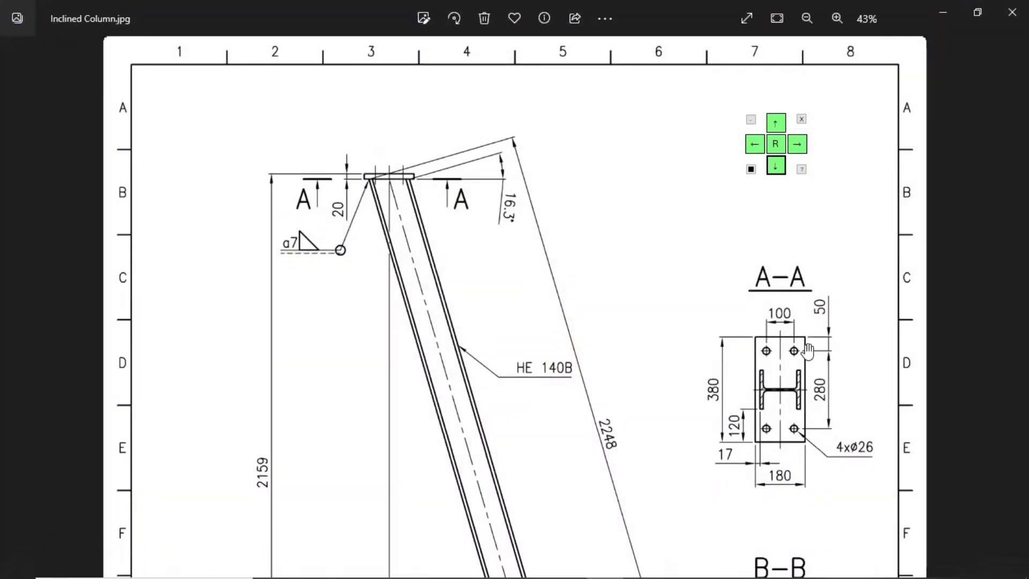
pyautogui.click(933, 15)
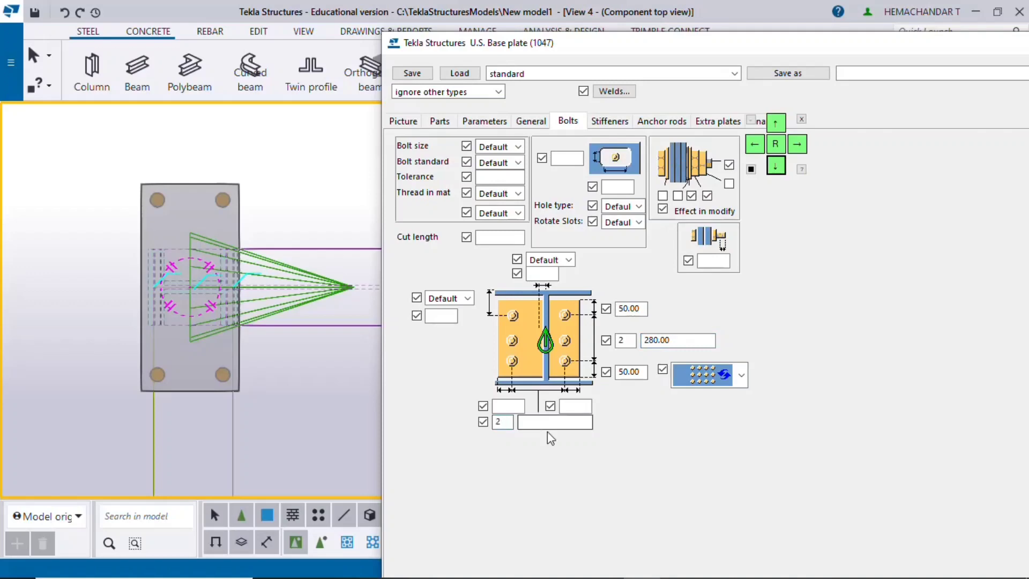
# - Set the bolt column spacing to 100 mm as in the drawing and modify the top base plate component
pyautogui.click(579, 567)
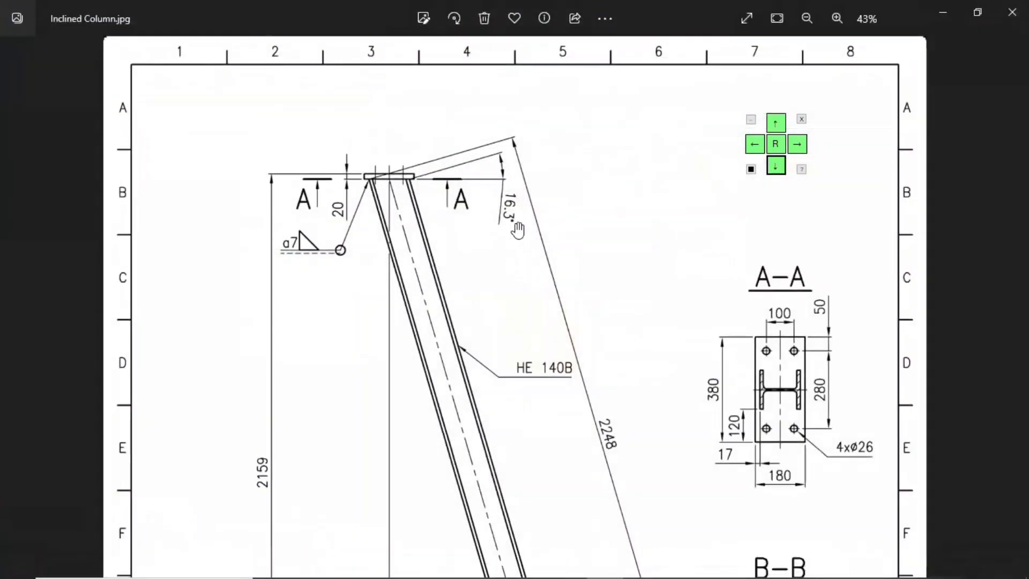
pyautogui.click(943, 12)
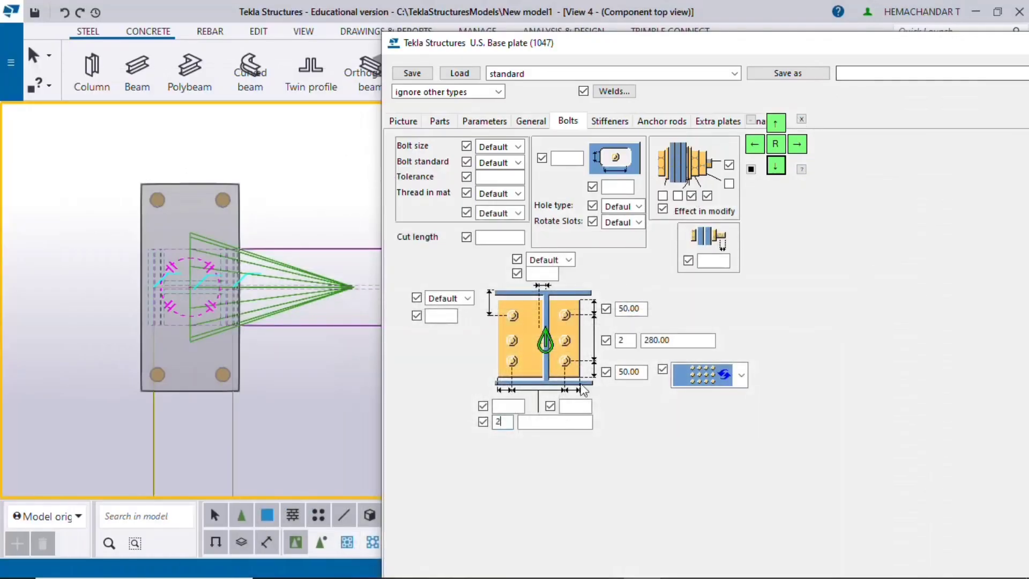
pyautogui.click(545, 423)
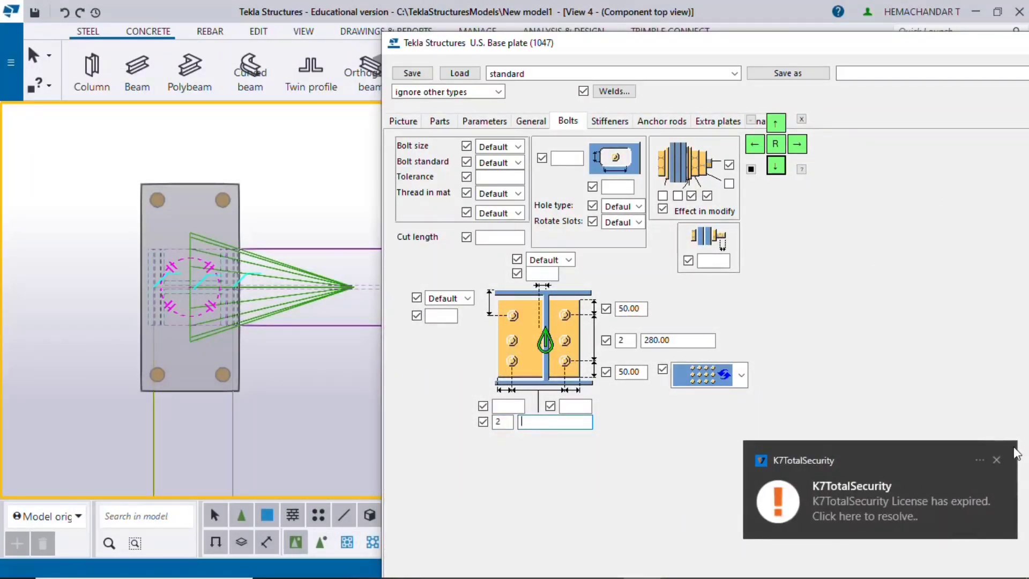
pyautogui.click(998, 461)
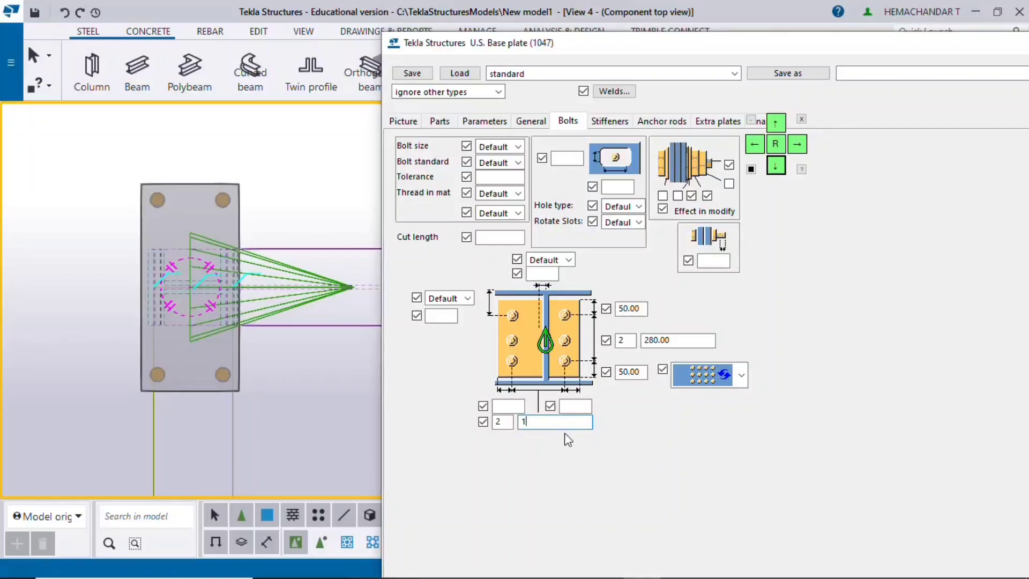
pyautogui.click(779, 127)
pyautogui.click(516, 479)
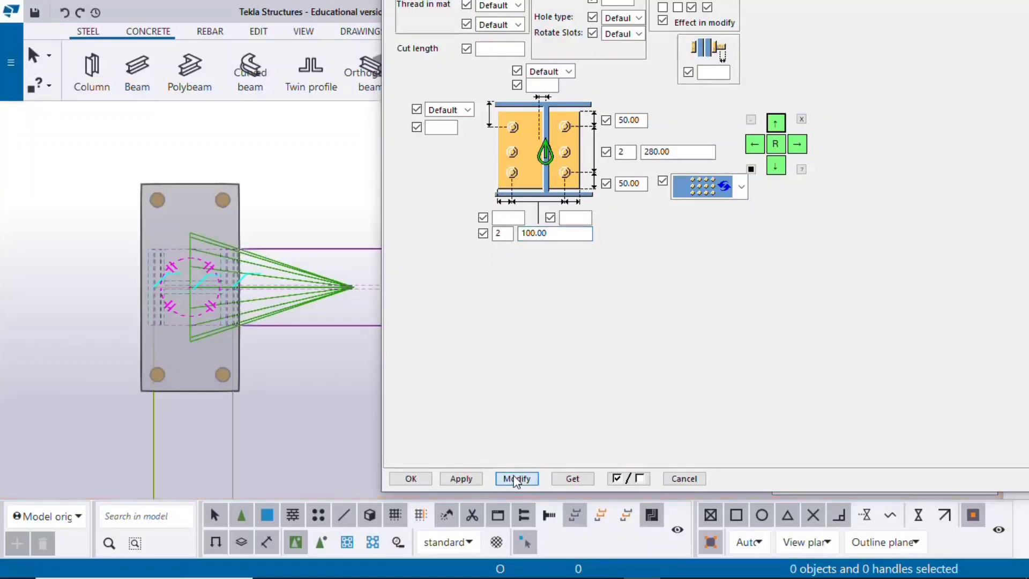
pyautogui.click(284, 280)
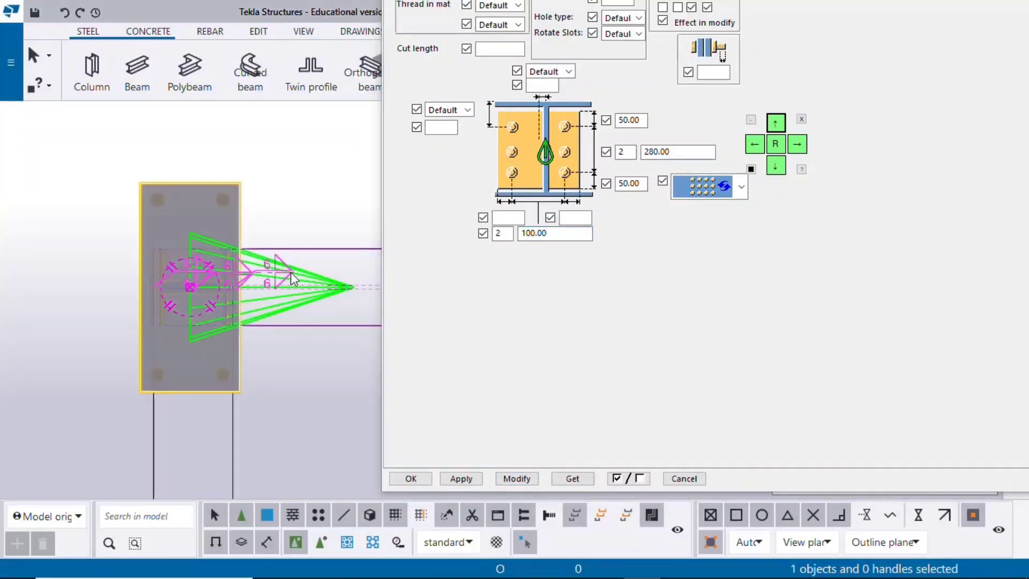
pyautogui.click(505, 479)
pyautogui.scroll(-5, 257, 367)
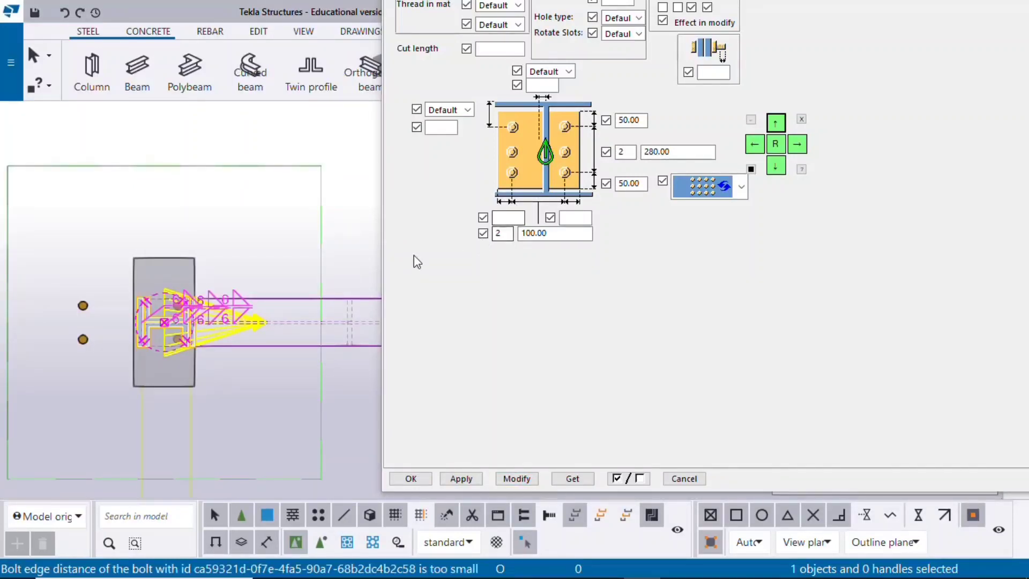
pyautogui.click(781, 171)
pyautogui.click(781, 170)
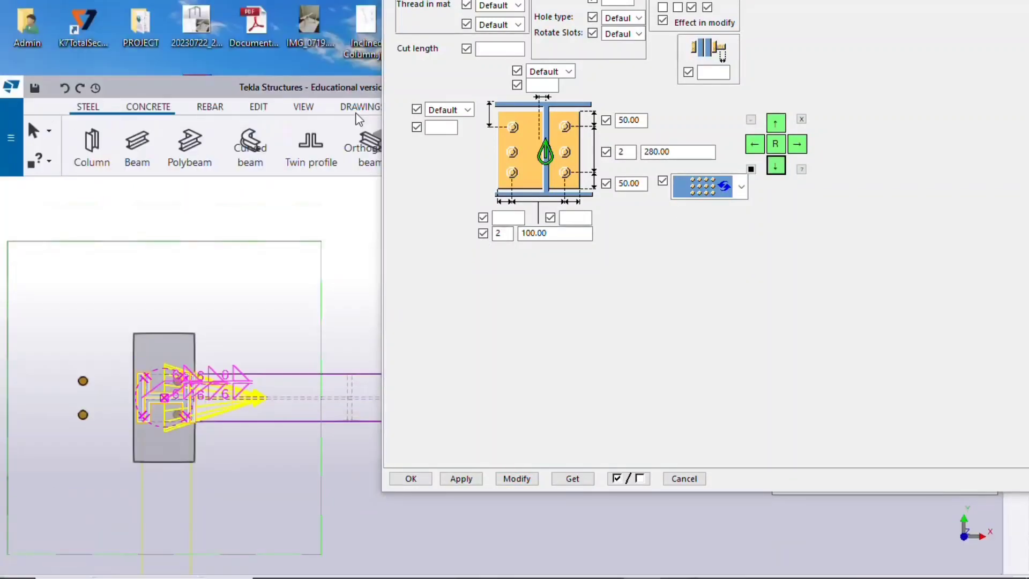
# - Set both horizontal bolt edge distances of the top base plate to 50 mm, with 2 bolt columns spaced 280 mm
pyautogui.click(775, 123)
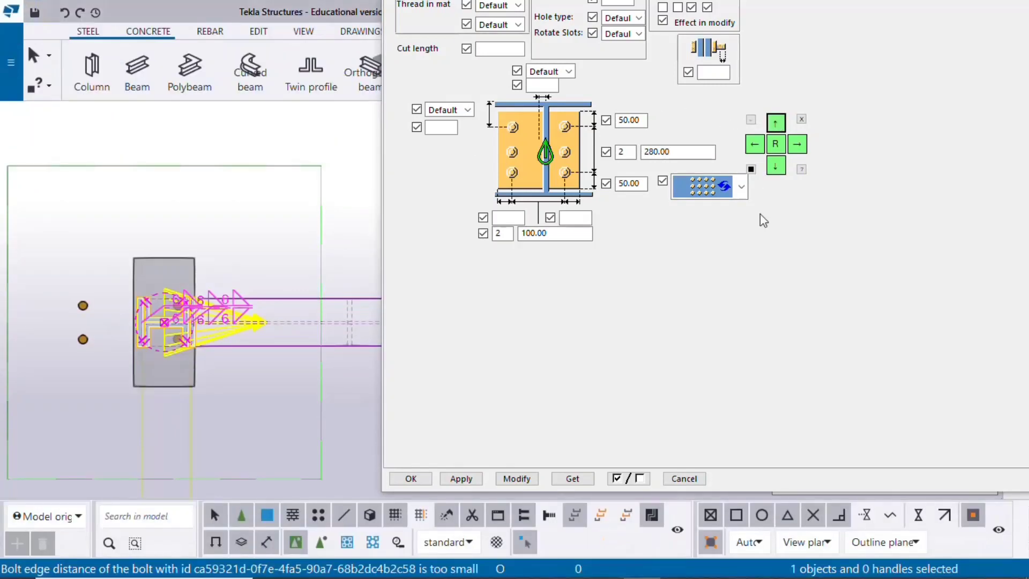
pyautogui.click(776, 166)
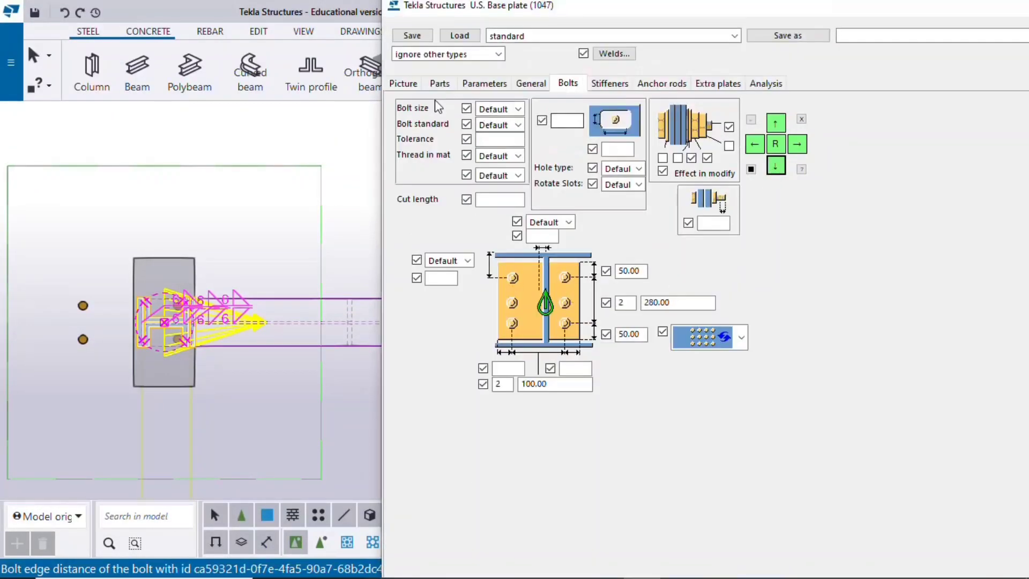
pyautogui.click(439, 84)
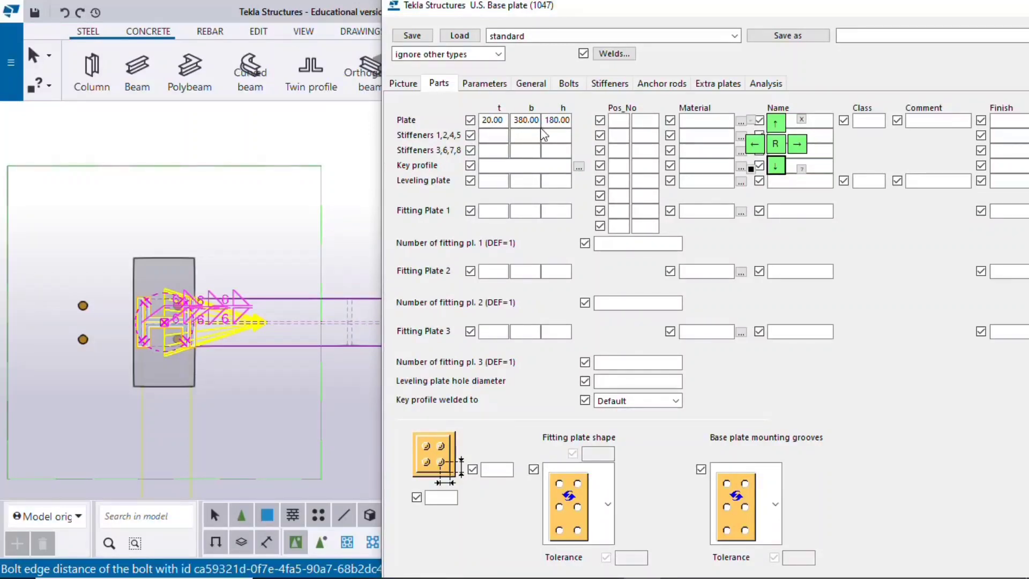
pyautogui.click(567, 86)
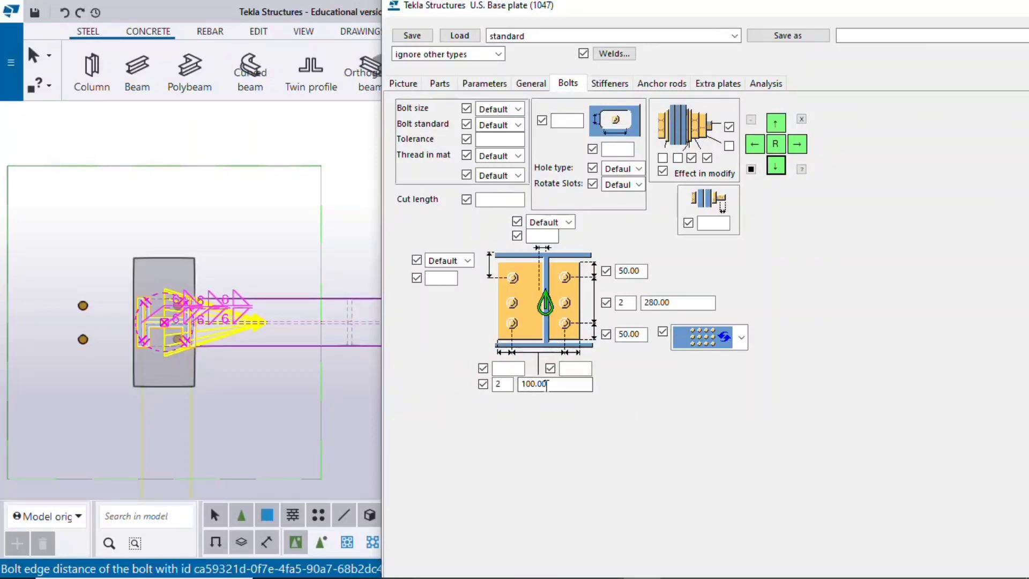
pyautogui.moveTo(507, 386); pyautogui.dragTo(374, 379)
pyautogui.click(518, 370)
pyautogui.write('50')
pyautogui.press('Tab')
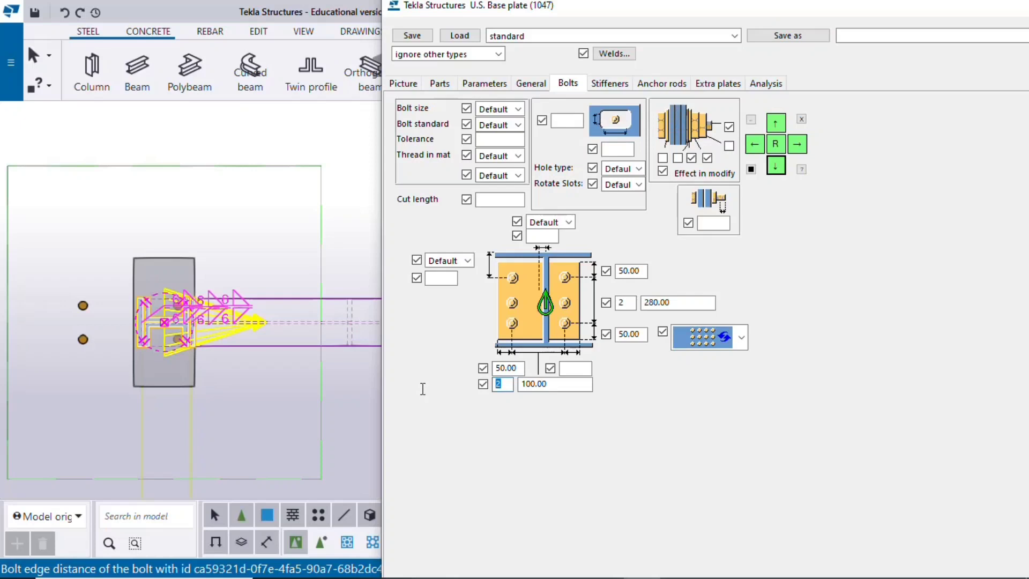
pyautogui.click(575, 369)
pyautogui.write('50')
pyautogui.press('Tab')
pyautogui.write('2')
# - Clear both vertical bolt edge distances, set the bolt row spacing to 100 mm, and modify the top base plate component
pyautogui.moveTo(641, 272); pyautogui.dragTo(532, 282)
pyautogui.press('BackSpace')
pyautogui.doubleClick(626, 333)
pyautogui.press('BackSpace')
pyautogui.doubleClick(659, 303)
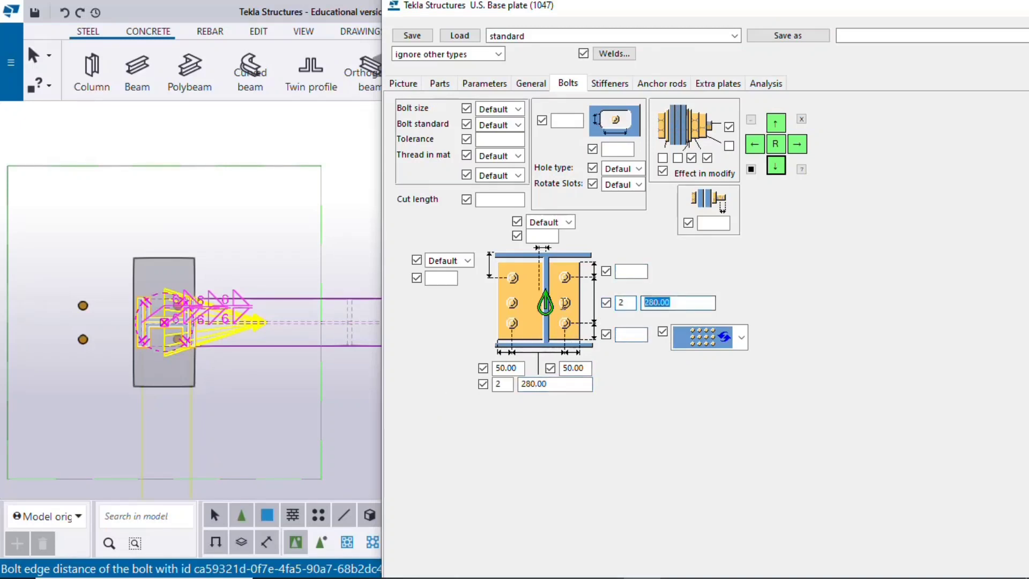
pyautogui.write('100')
pyautogui.click(165, 386)
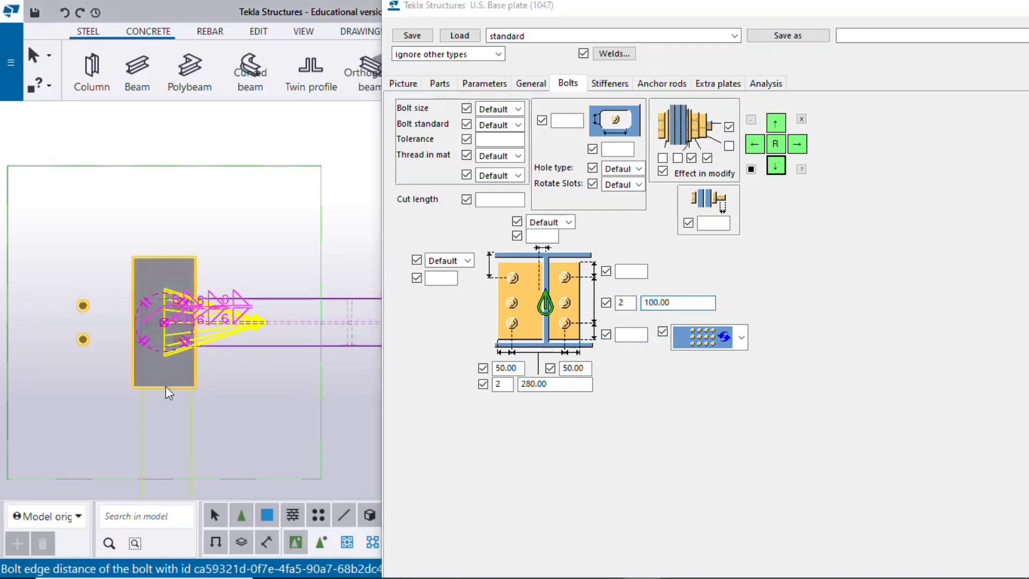
pyautogui.click(556, 477)
pyautogui.click(776, 166)
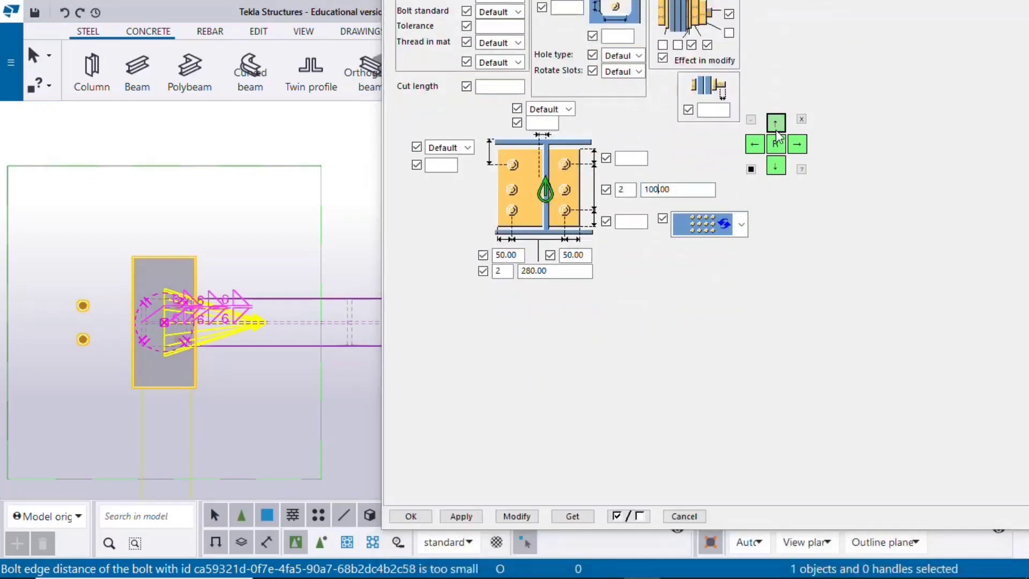
pyautogui.click(516, 478)
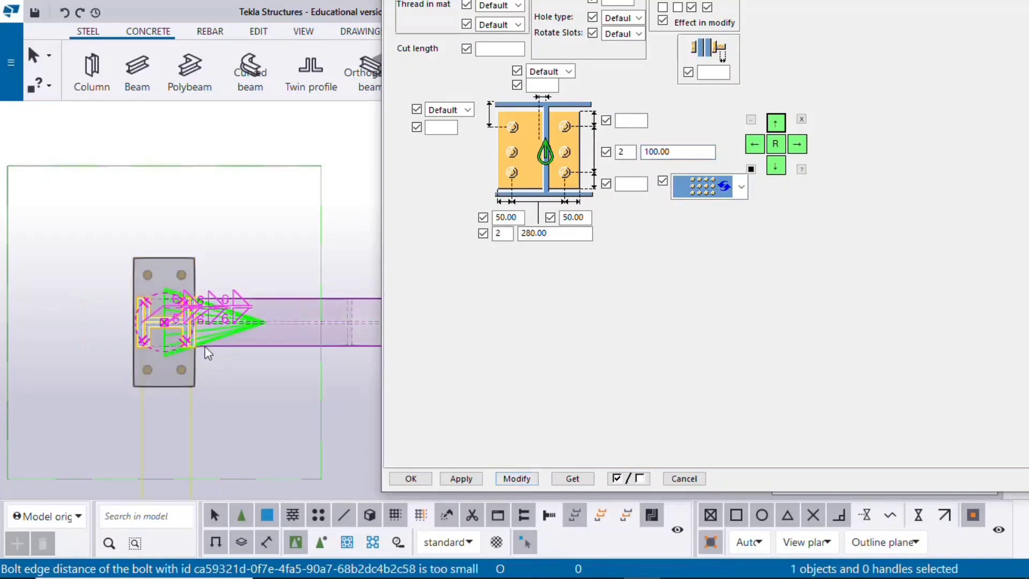
# - Review the top base plate's plate dimensions against its bolt layout settings
pyautogui.scroll(2, 217, 349)
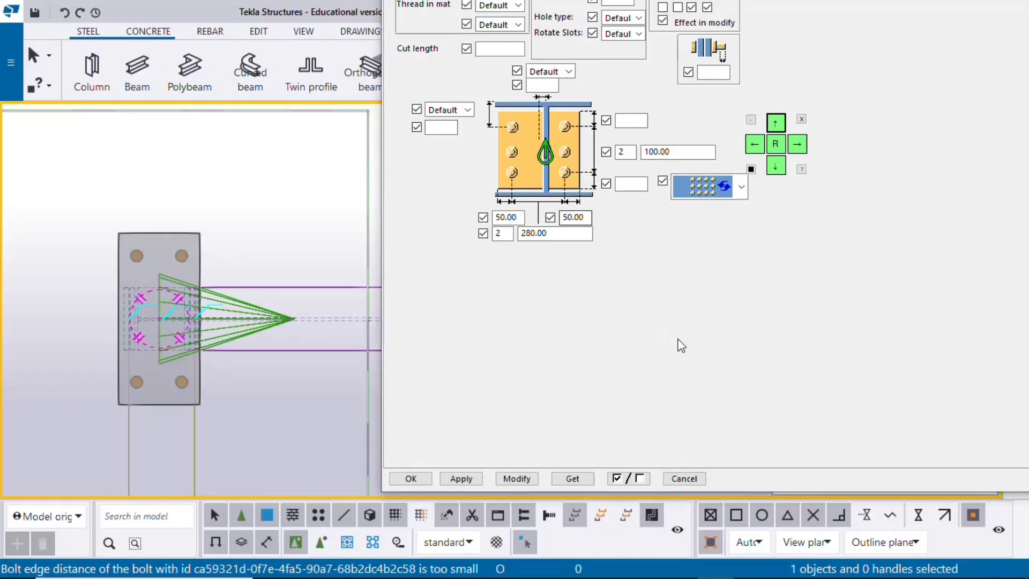
pyautogui.click(776, 166)
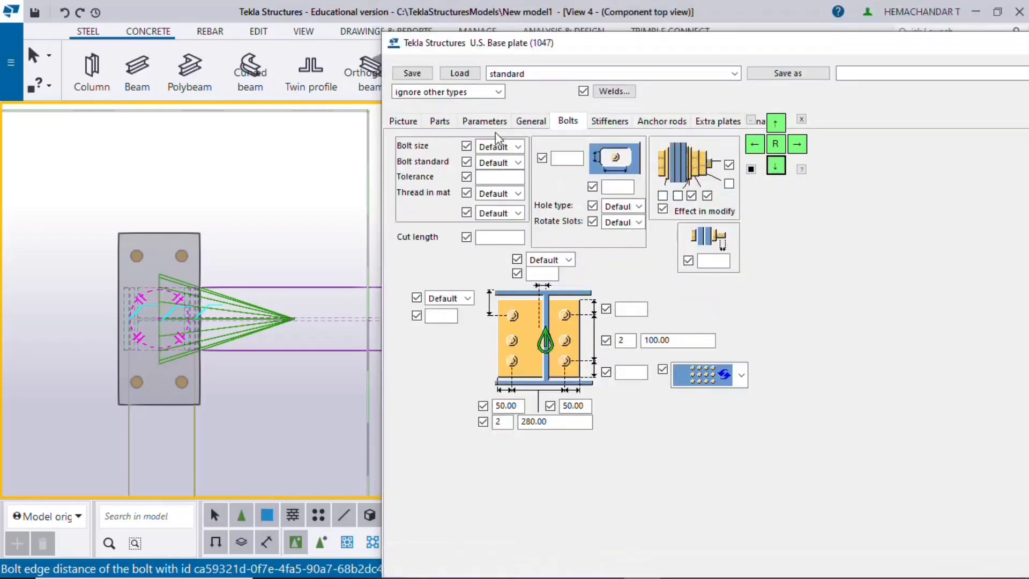
pyautogui.click(438, 123)
pyautogui.click(518, 161)
pyautogui.click(546, 159)
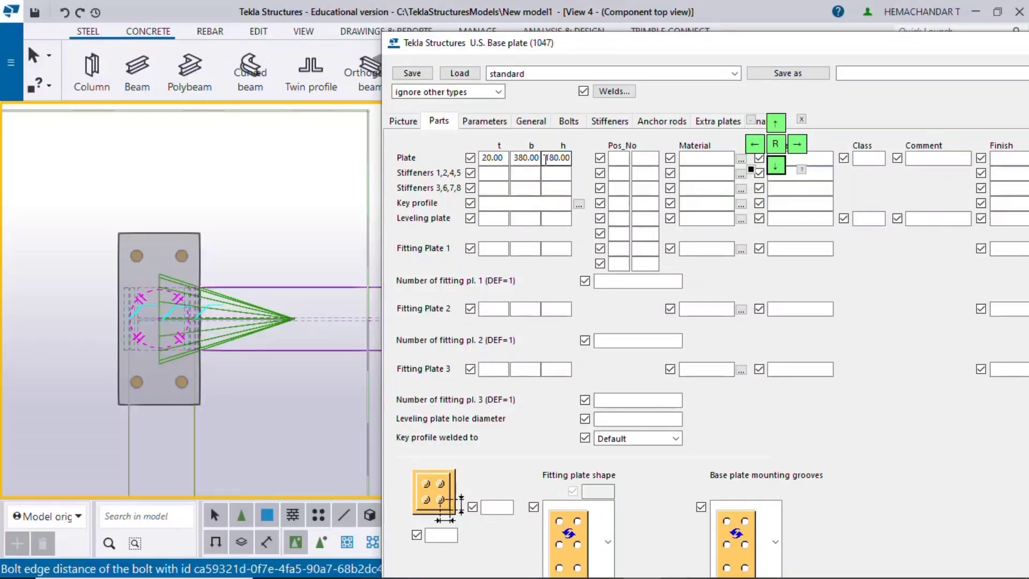
pyautogui.click(568, 123)
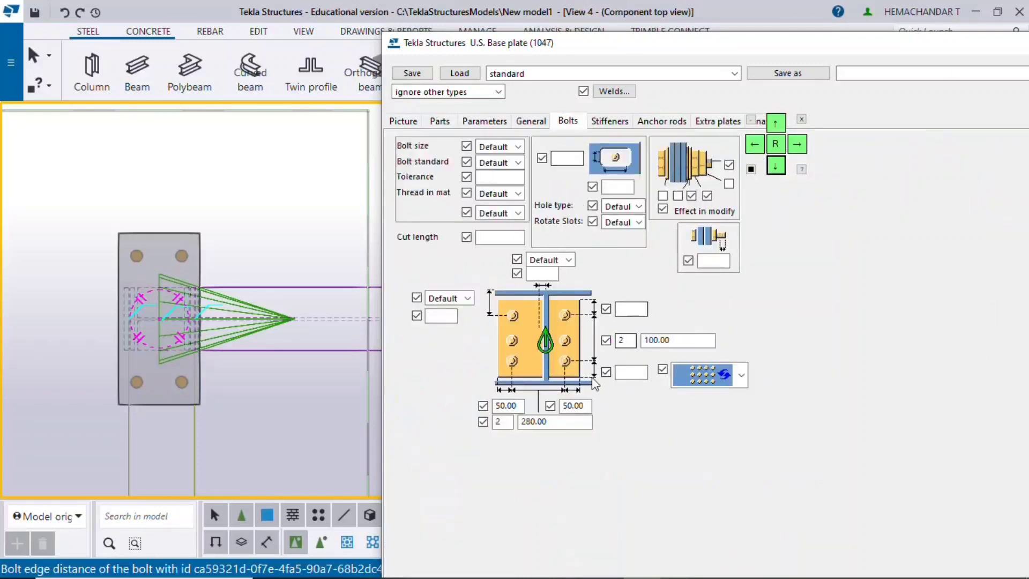
# - Measure the bolt spacing and edge distances on the top plate, enabling selection of objects inside components
pyautogui.moveTo(486, 47); pyautogui.dragTo(661, 173)
pyautogui.scroll(-1, 265, 208)
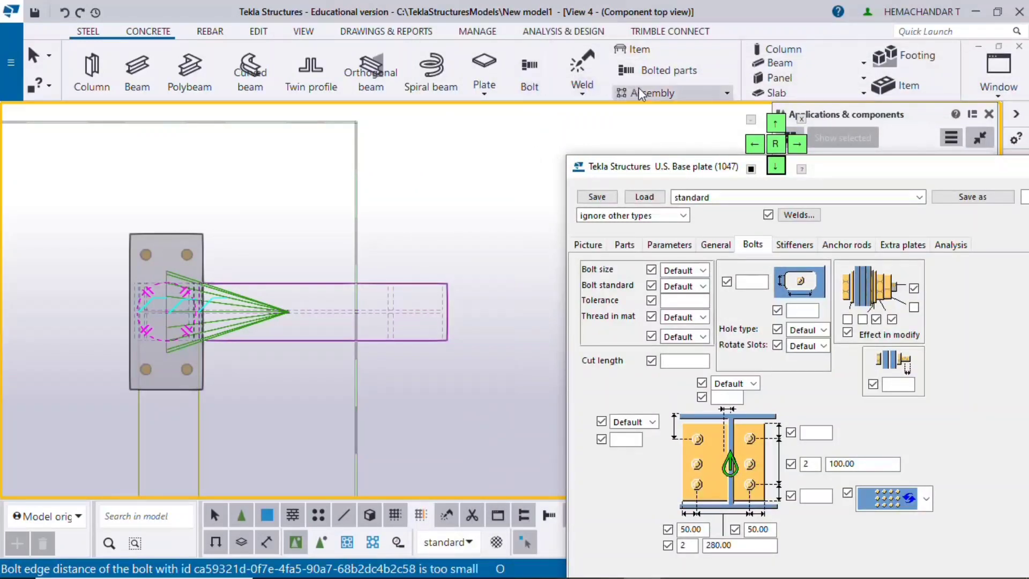
pyautogui.click(259, 32)
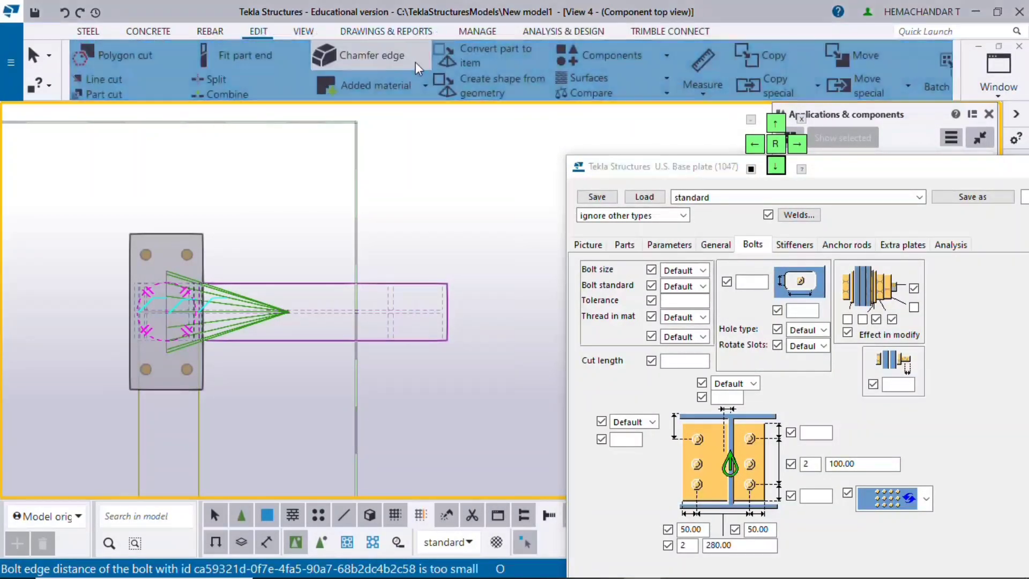
pyautogui.click(703, 86)
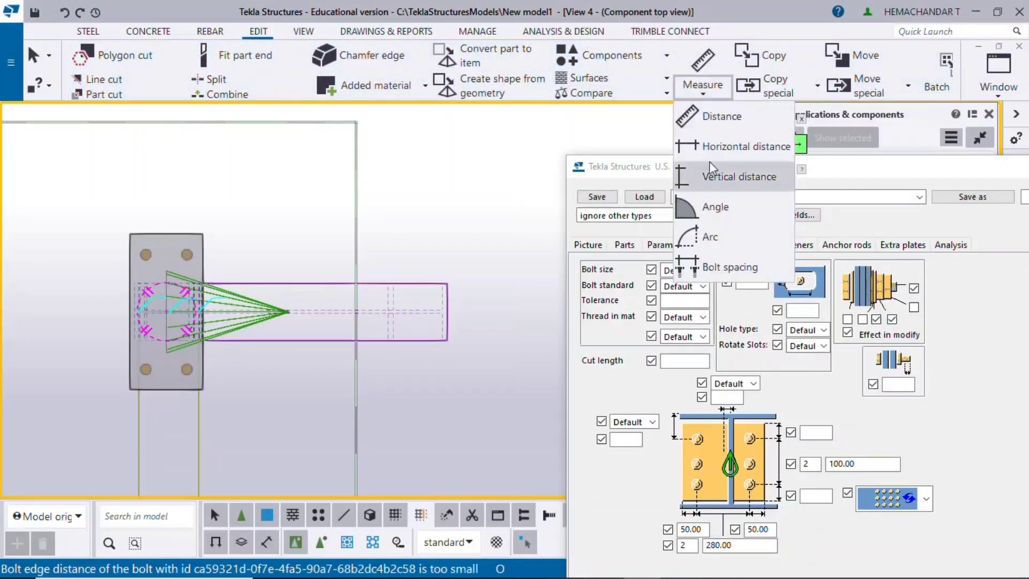
pyautogui.click(709, 262)
pyautogui.scroll(2, 241, 397)
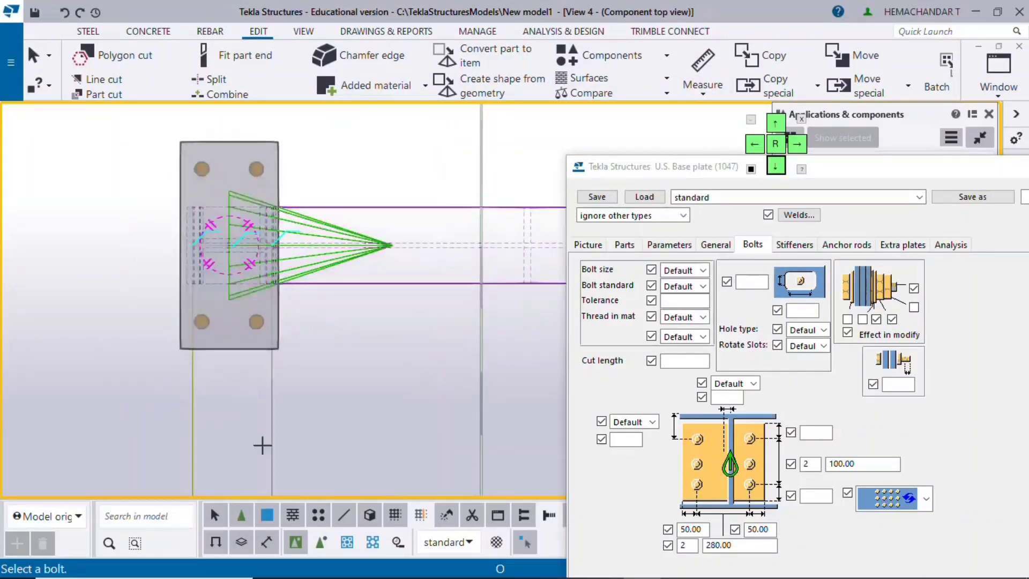
pyautogui.click(321, 547)
pyautogui.scroll(2, 237, 189)
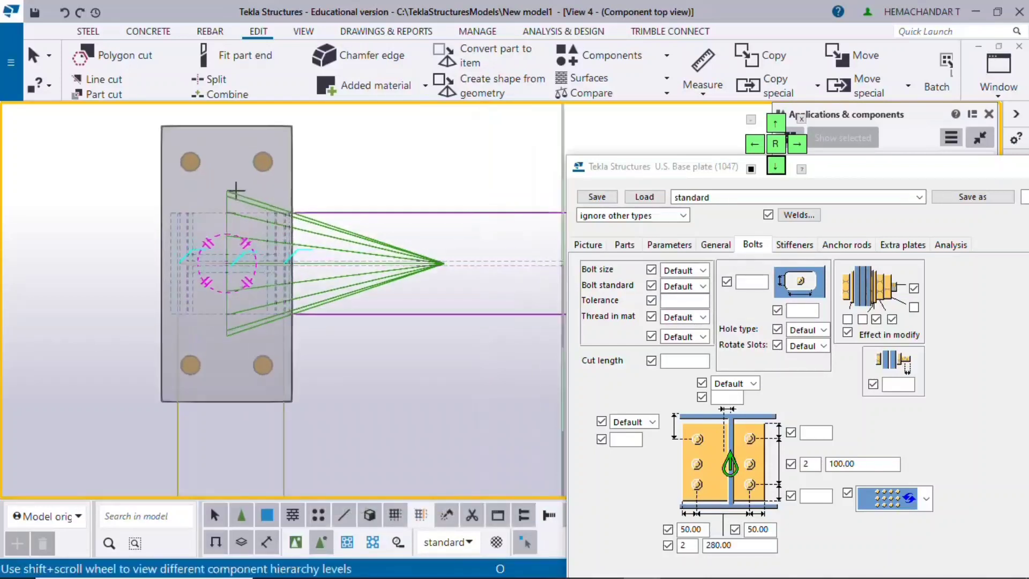
pyautogui.click(287, 161)
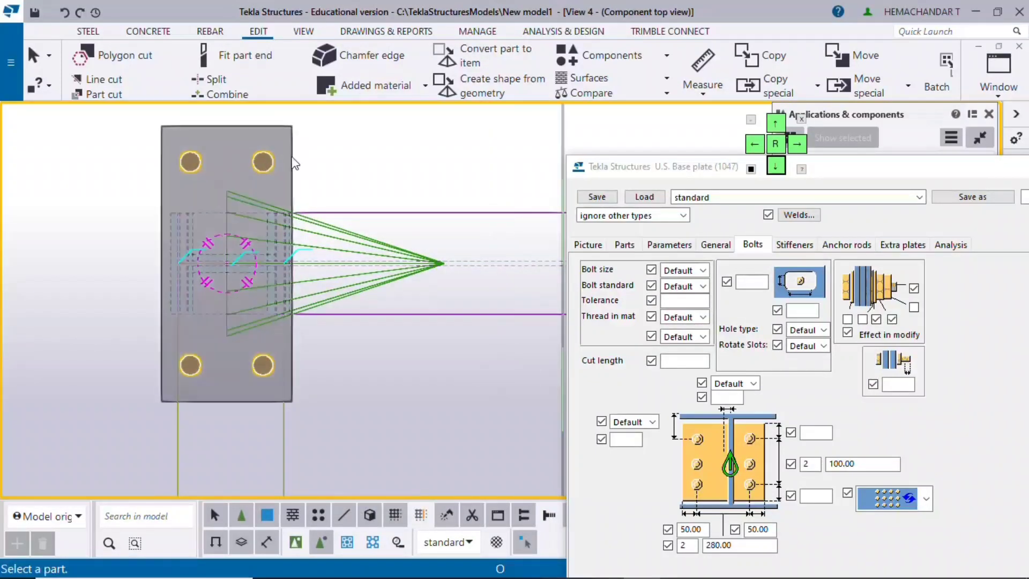
pyautogui.scroll(-1, 283, 198)
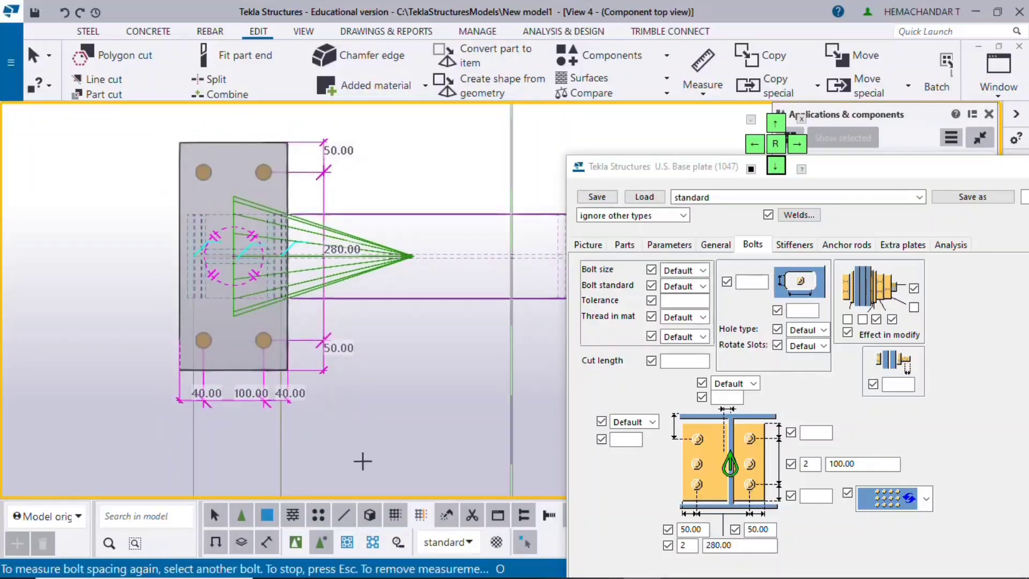
pyautogui.scroll(1, 271, 432)
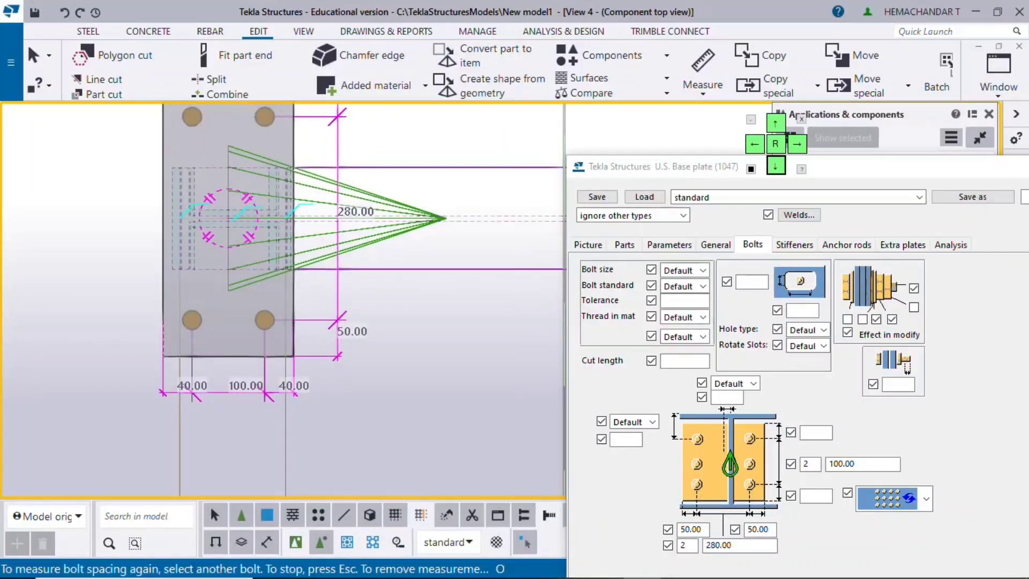
# - Compare the measured bolt spacing with section A-A in Inclined Column.jpg, placing the drawing window beside the model
pyautogui.click(604, 573)
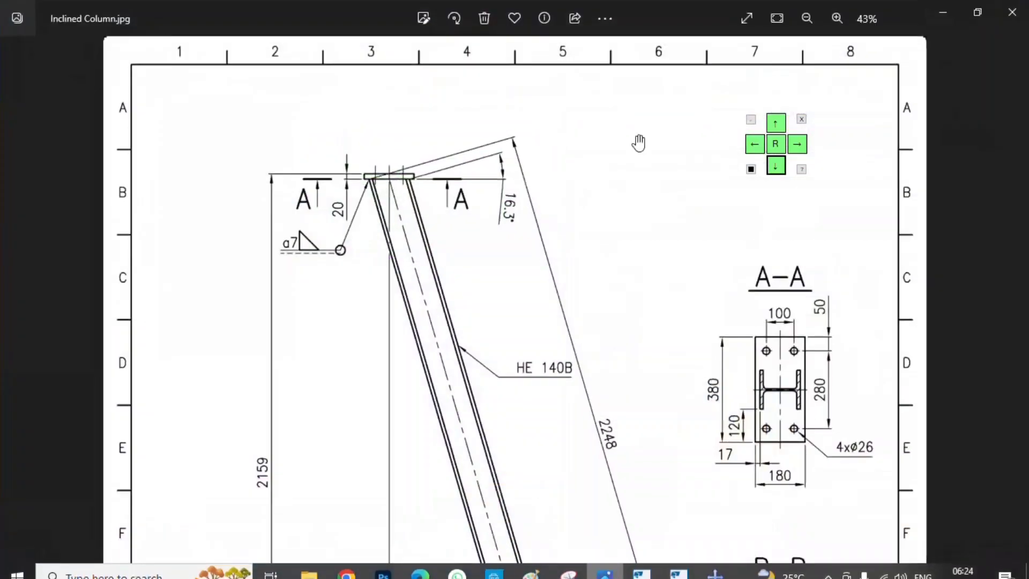
pyautogui.scroll(-5, 793, 267)
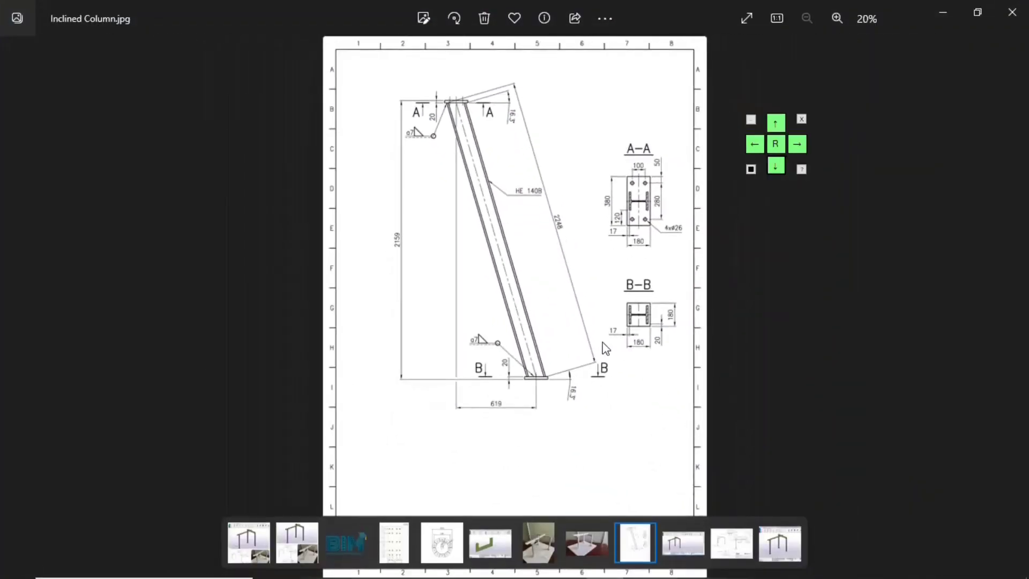
pyautogui.moveTo(536, 576)
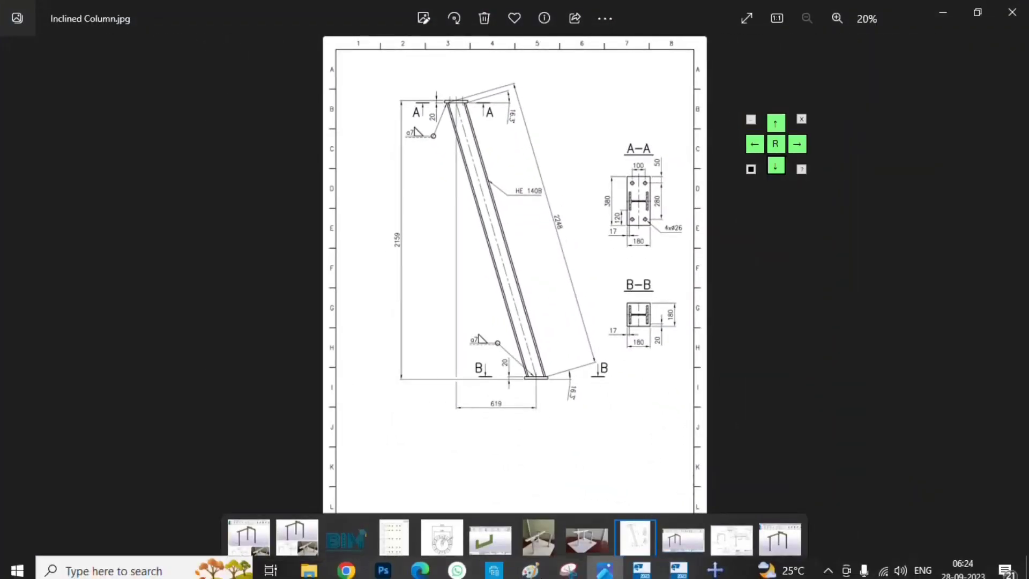
pyautogui.click(633, 572)
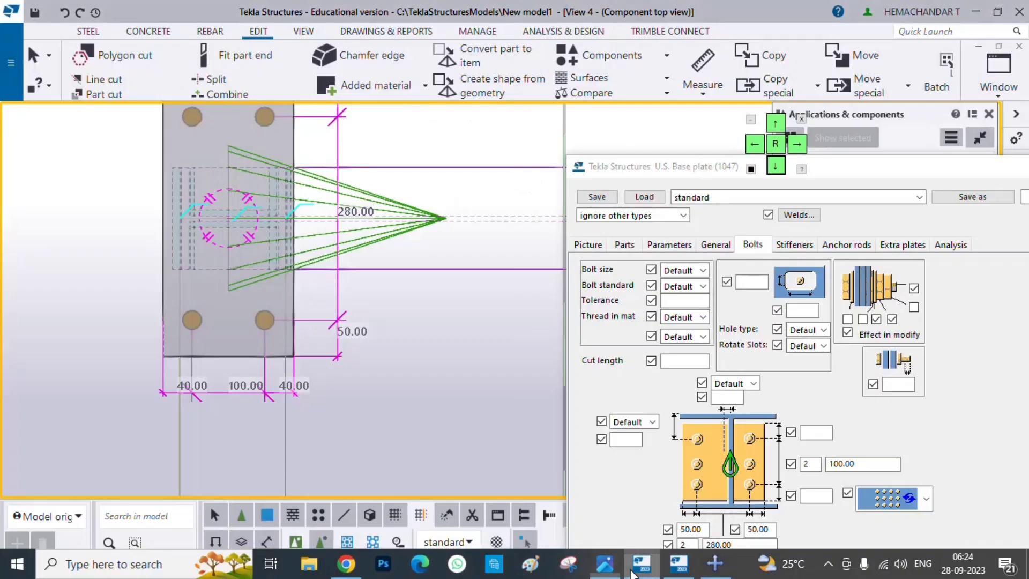
pyautogui.click(603, 567)
pyautogui.click(977, 16)
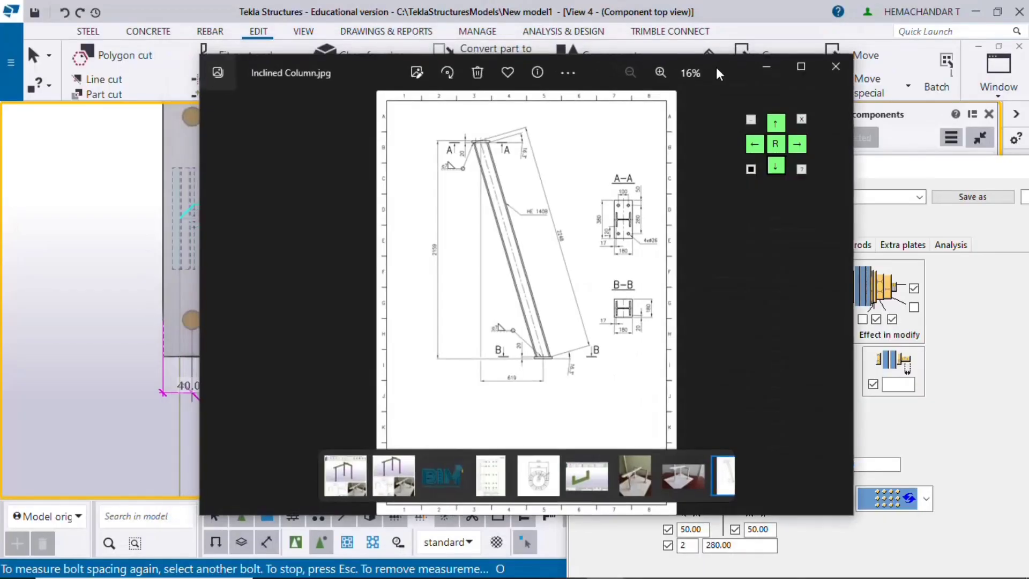
pyautogui.moveTo(418, 63); pyautogui.dragTo(607, 45)
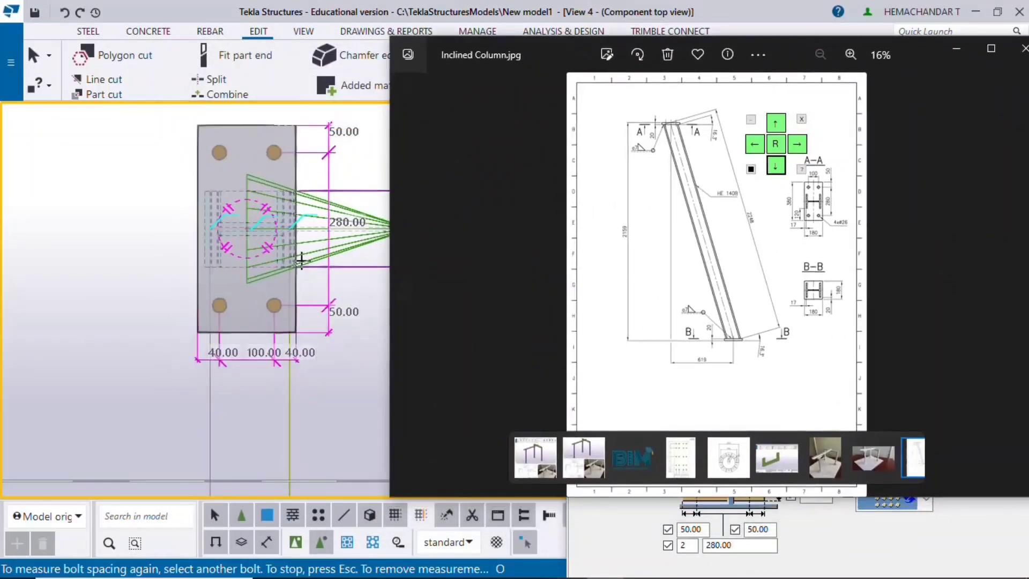
pyautogui.moveTo(290, 269); pyautogui.dragTo(293, 323, button='middle')
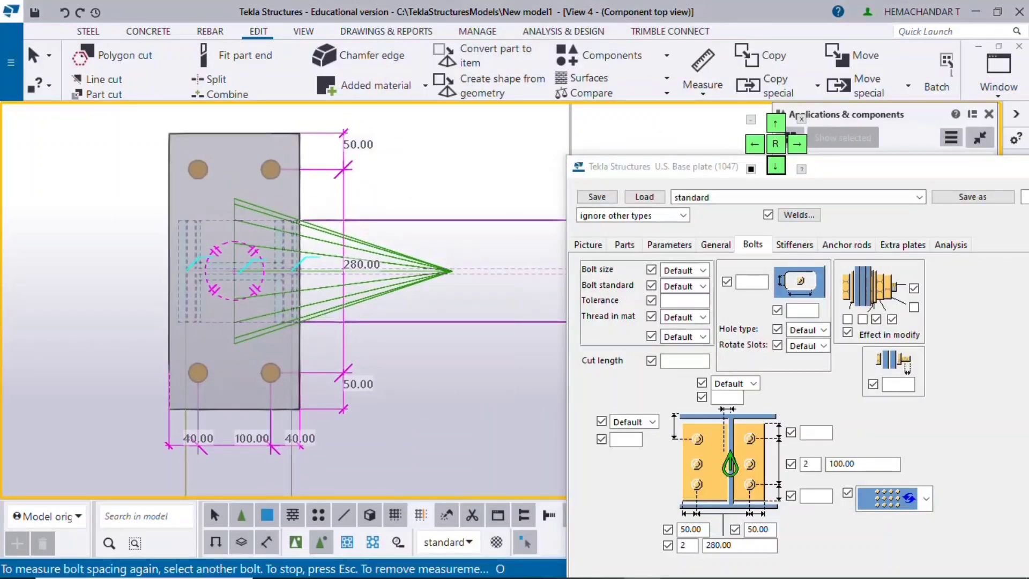
pyautogui.moveTo(665, 572)
pyautogui.click(606, 565)
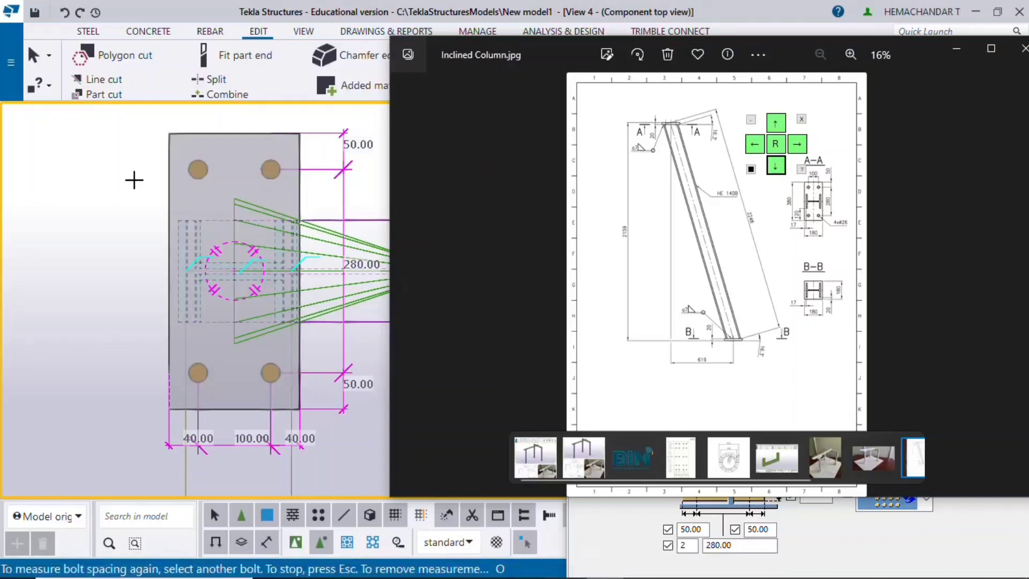
pyautogui.rightClick(108, 166)
pyautogui.click(135, 178)
# - Examine the inclined column and both of its end plates in View 1 - 3d
pyautogui.click(998, 75)
pyautogui.click(780, 293)
pyautogui.scroll(-2, 331, 367)
pyautogui.moveTo(294, 302); pyautogui.dragTo(230, 210, button='middle')
pyautogui.rightClick(333, 246)
pyautogui.click(374, 331)
pyautogui.scroll(-3, 384, 298)
pyautogui.keyDown('ctrl'); pyautogui.moveTo(382, 307); pyautogui.dragTo(271, 232, button='middle'); pyautogui.keyUp('ctrl')
pyautogui.scroll(-2, 332, 353)
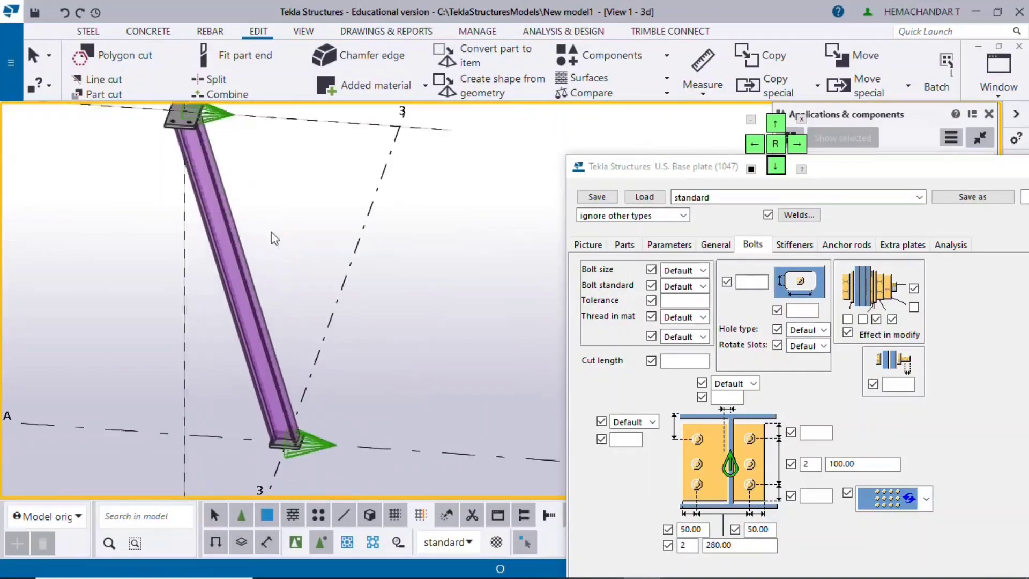
pyautogui.scroll(-5, 248, 273)
pyautogui.keyDown('ctrl'); pyautogui.moveTo(202, 311); pyautogui.dragTo(233, 256, button='middle'); pyautogui.keyUp('ctrl')
pyautogui.scroll(-6, 279, 317)
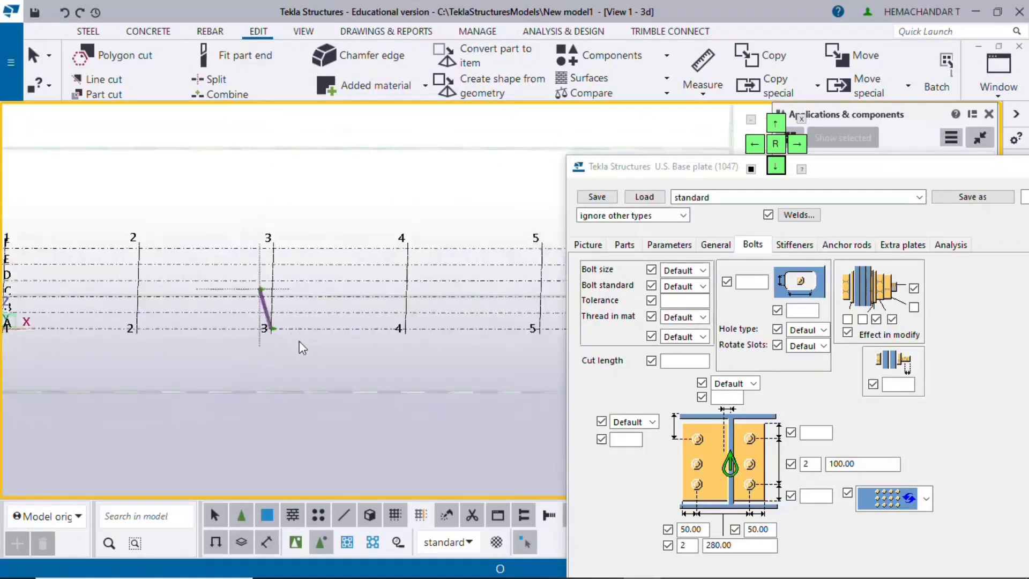
# - Open View 2 - GRID A and bring the inclined column's lower end into view
pyautogui.click(998, 75)
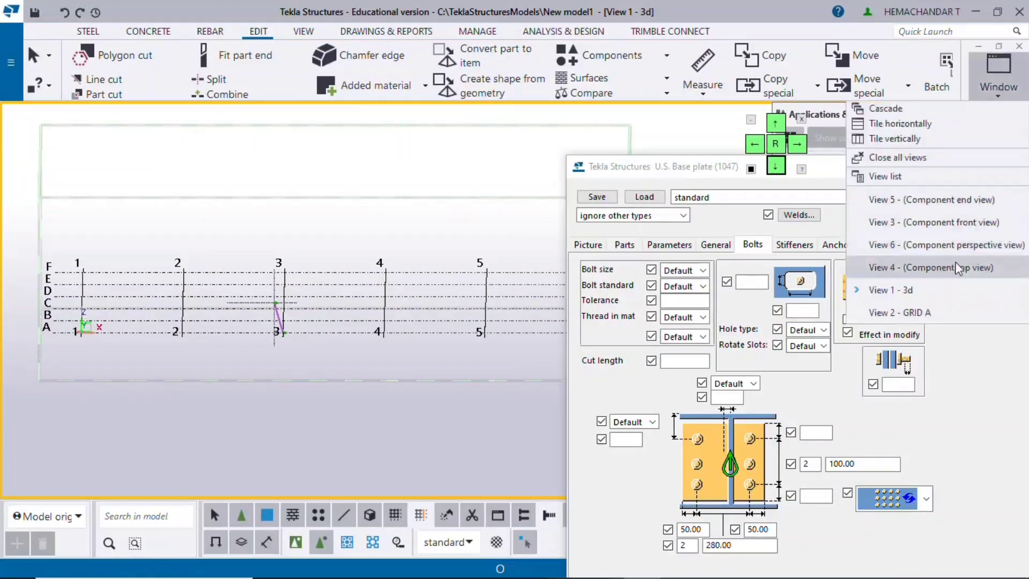
pyautogui.click(927, 310)
pyautogui.scroll(-4, 263, 310)
pyautogui.moveTo(412, 434); pyautogui.dragTo(322, 214, button='middle')
pyautogui.scroll(-4, 323, 215)
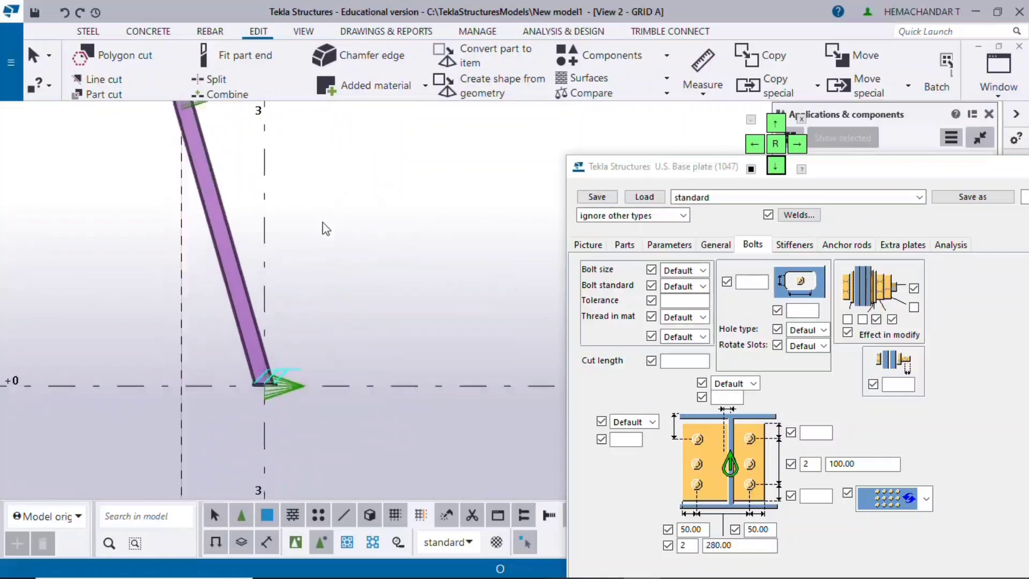
pyautogui.moveTo(323, 252); pyautogui.dragTo(325, 286, button='middle')
# - Measure the vertical distance between the undersurface of the bottom base plate and the outer face of the top plate in the GRID A view
pyautogui.click(691, 92)
pyautogui.click(704, 169)
pyautogui.scroll(5, 292, 382)
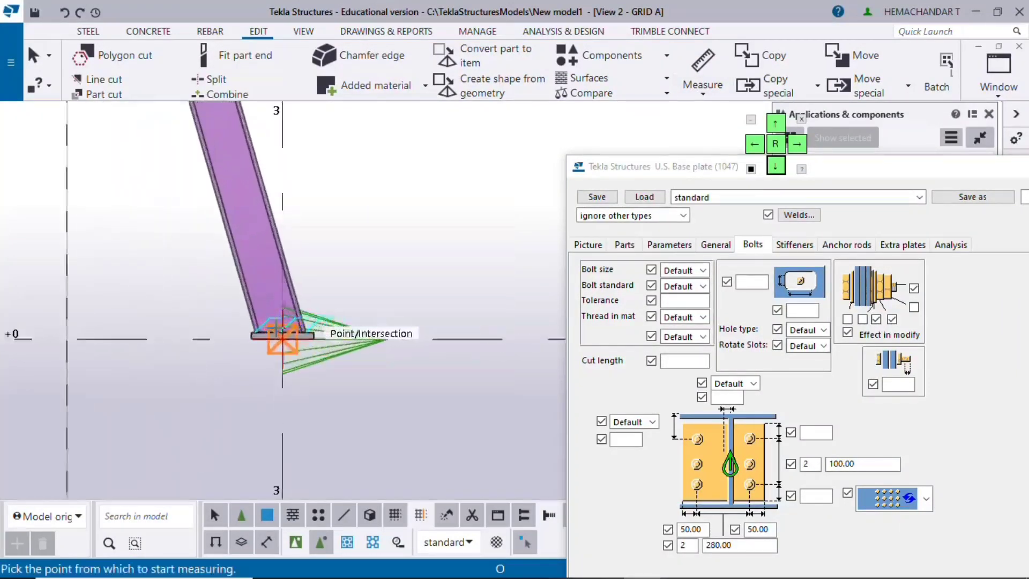
pyautogui.scroll(3, 273, 341)
pyautogui.click(292, 337)
pyautogui.scroll(-3, 188, 336)
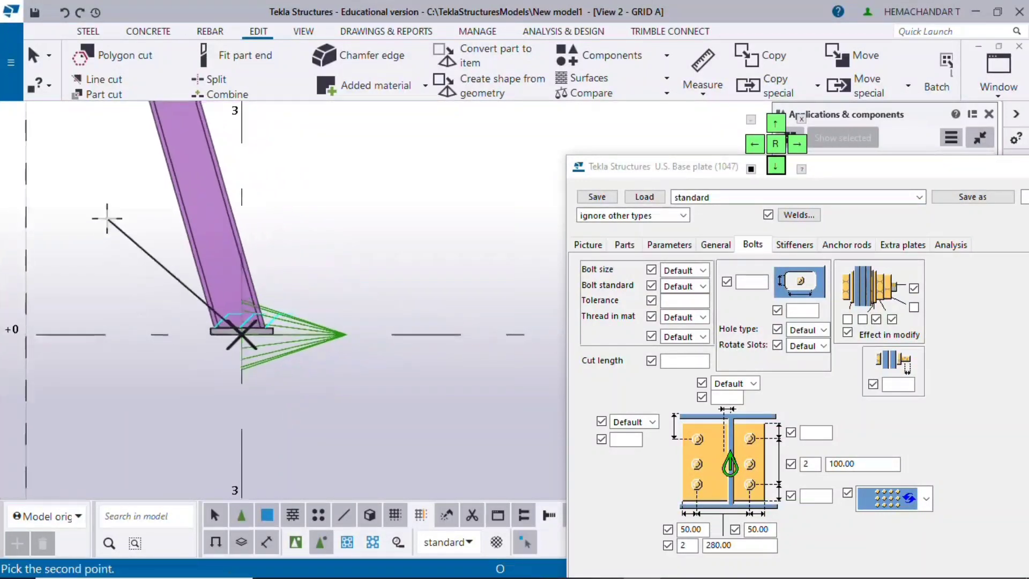
pyautogui.moveTo(164, 241); pyautogui.dragTo(361, 510, button='middle')
pyautogui.scroll(-1, 300, 225)
pyautogui.moveTo(263, 126); pyautogui.dragTo(327, 284, button='middle')
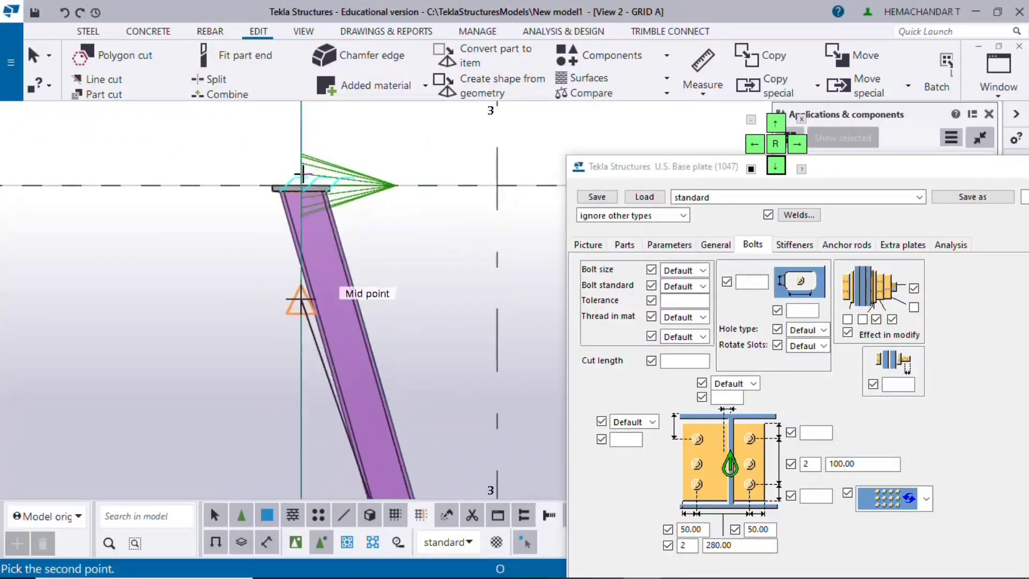
pyautogui.click(300, 177)
pyautogui.click(145, 229)
pyautogui.scroll(-2, 193, 375)
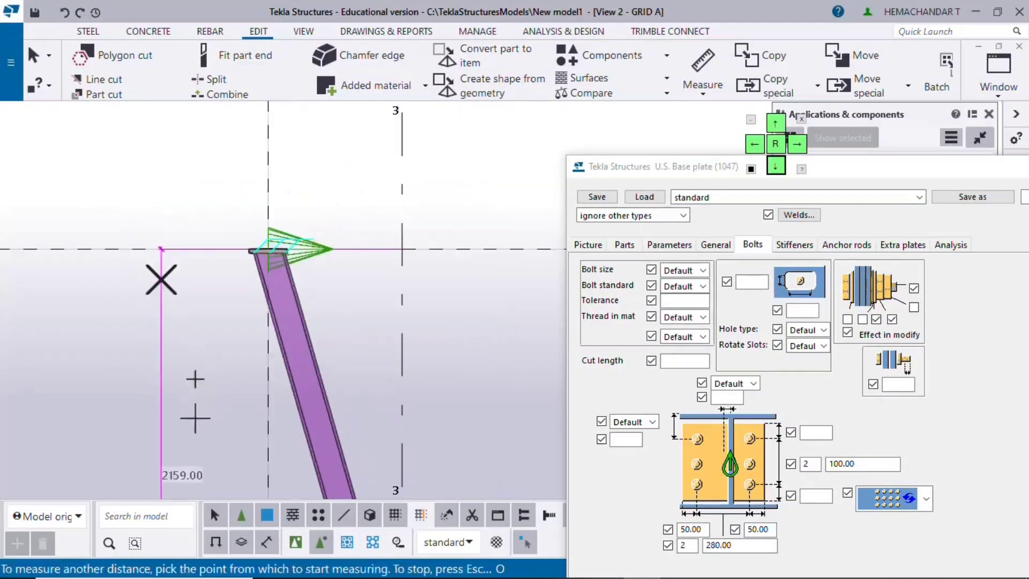
# - End the vertical measurement and select the inclined column to read its length dimension
pyautogui.moveTo(194, 379); pyautogui.dragTo(177, 272, button='middle')
pyautogui.moveTo(216, 421); pyautogui.dragTo(148, 172, button='middle')
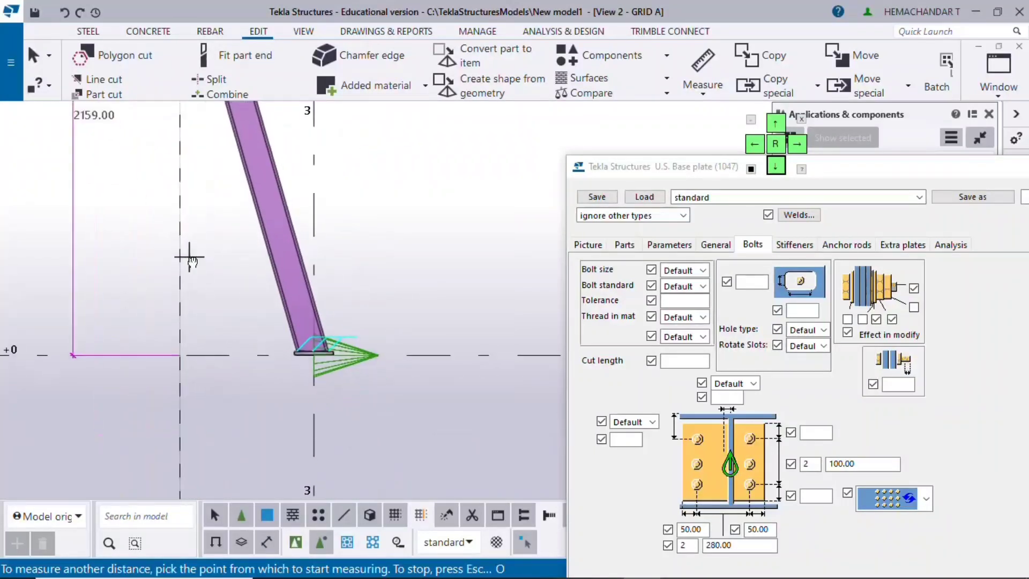
pyautogui.scroll(2, 292, 349)
pyautogui.scroll(4, 321, 376)
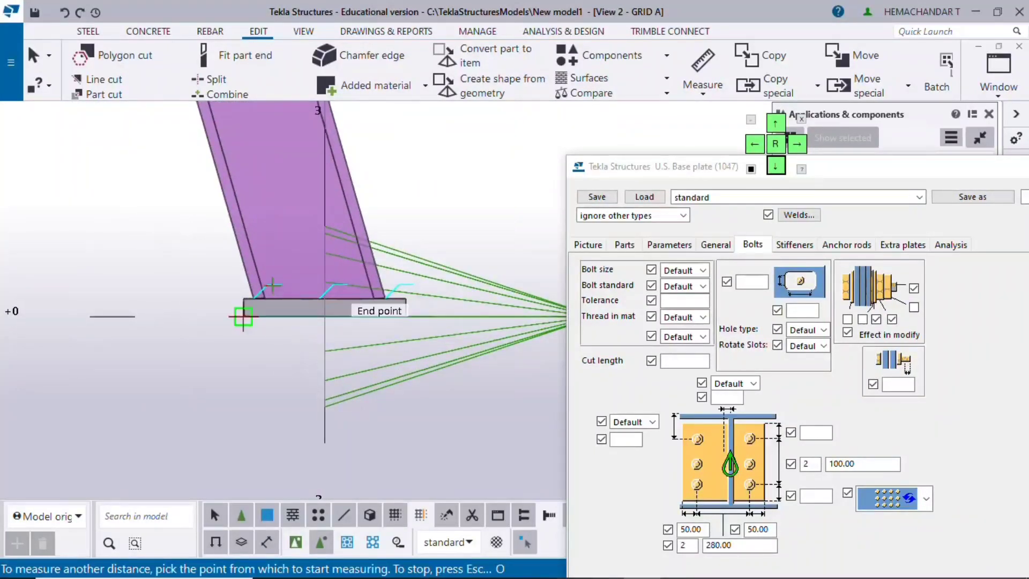
pyautogui.rightClick(132, 183)
pyautogui.click(160, 193)
pyautogui.click(223, 163)
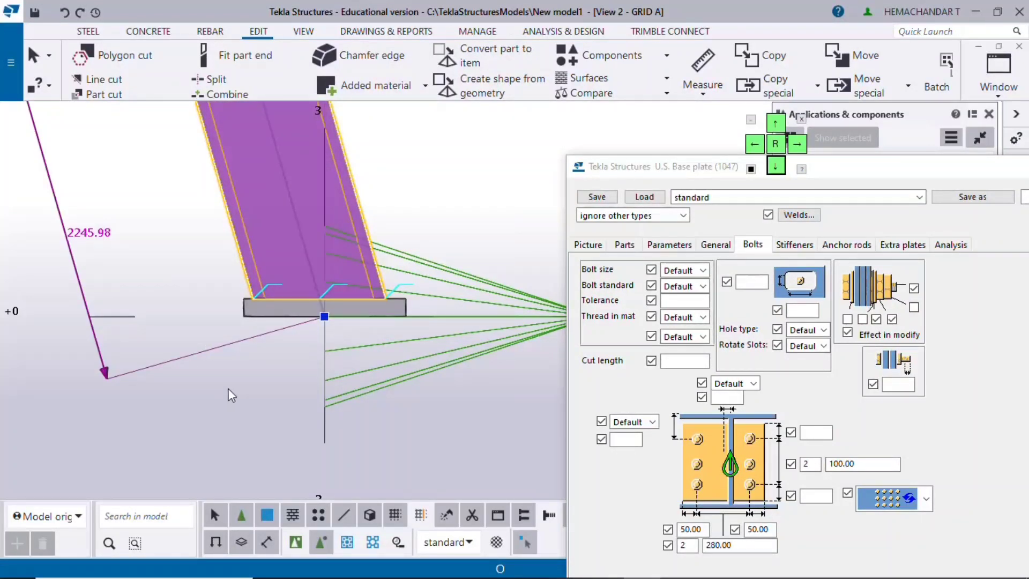
pyautogui.scroll(-2, 455, 236)
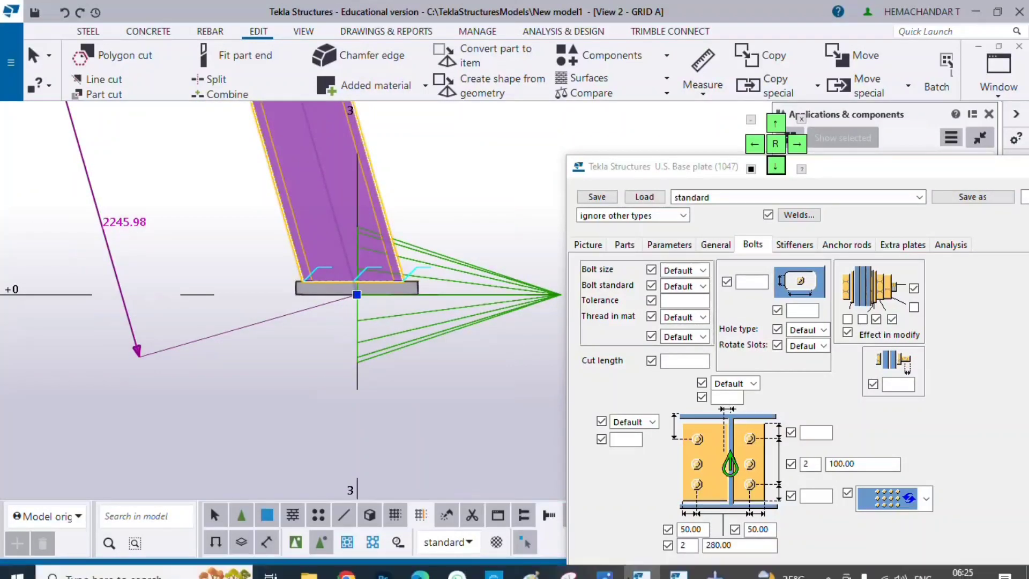
# - Check the column's overall height and inclined length in Inclined Column.jpg
pyautogui.click(605, 563)
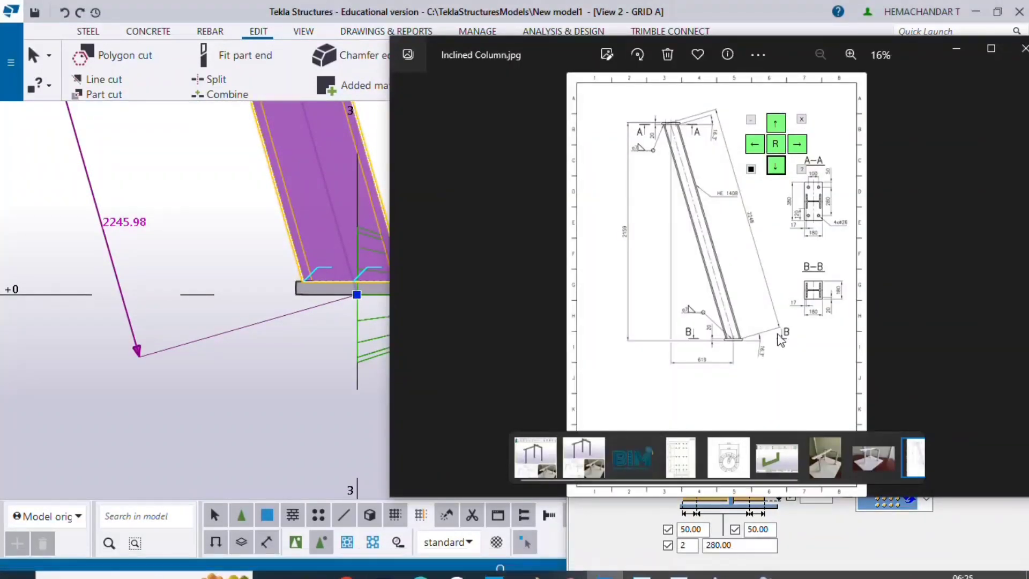
pyautogui.scroll(3, 765, 344)
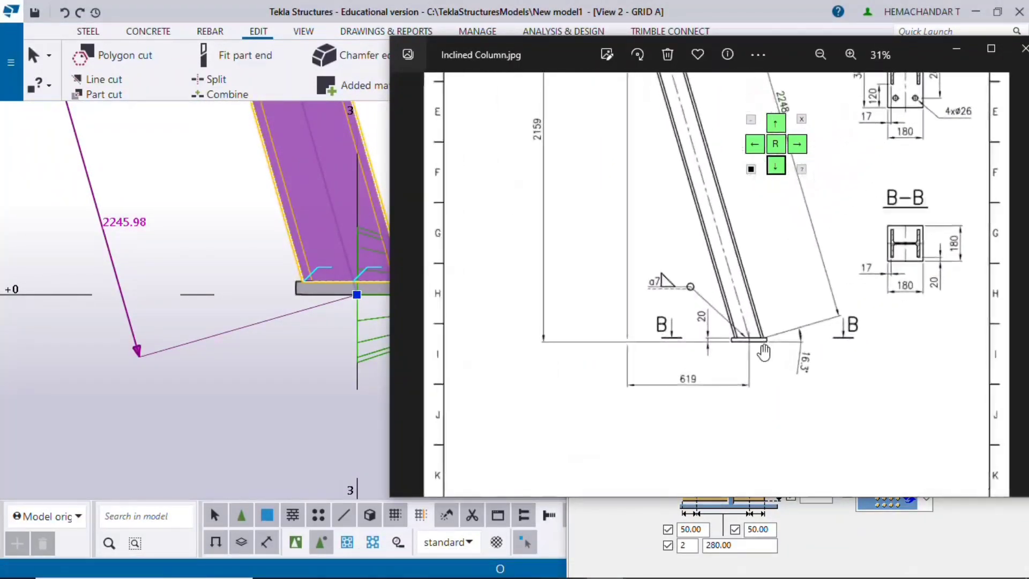
pyautogui.scroll(-3, 760, 337)
pyautogui.scroll(2, 684, 160)
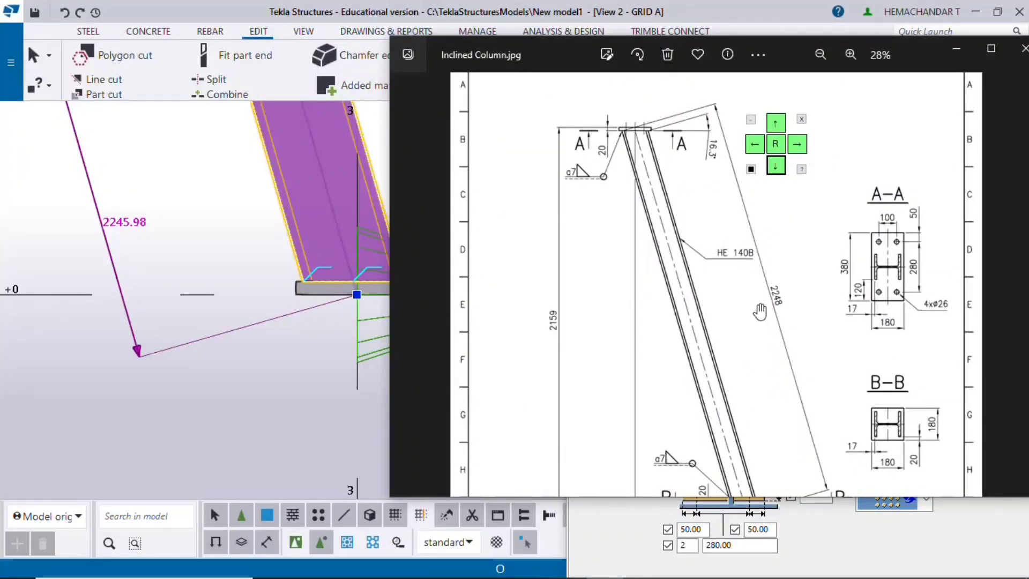
pyautogui.scroll(-1, 760, 312)
pyautogui.moveTo(552, 63); pyautogui.dragTo(691, 106)
# - Measure the distance from the column's right flange corner at the bottom plate to its left flange corner at the top plate
pyautogui.click(687, 83)
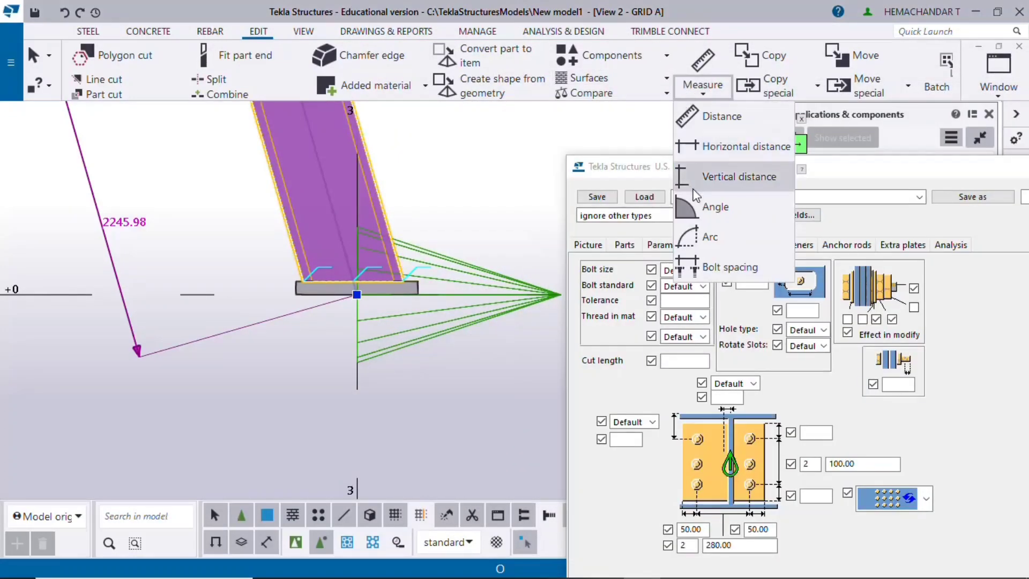
pyautogui.click(734, 150)
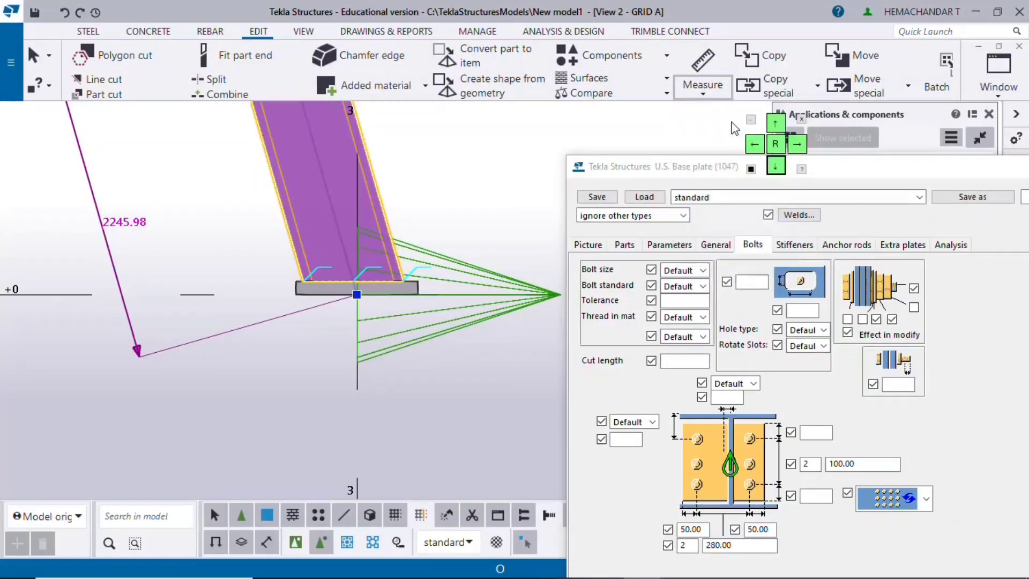
pyautogui.scroll(4, 426, 293)
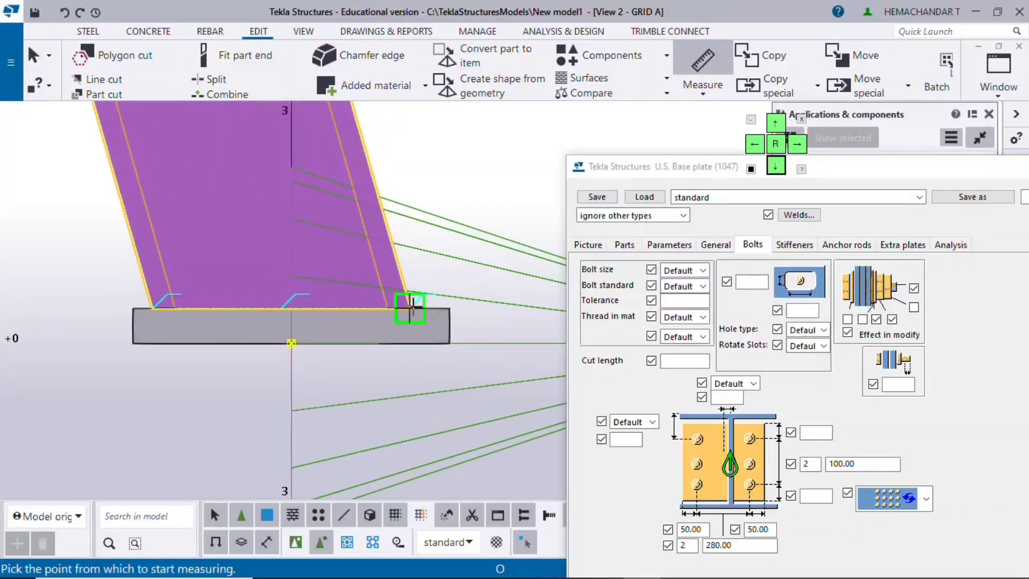
pyautogui.click(411, 308)
pyautogui.scroll(-5, 295, 285)
pyautogui.scroll(-3, 163, 220)
pyautogui.moveTo(113, 166); pyautogui.dragTo(370, 450, button='middle')
pyautogui.moveTo(359, 251); pyautogui.dragTo(357, 464, button='middle')
pyautogui.scroll(-3, 311, 322)
pyautogui.scroll(8, 299, 299)
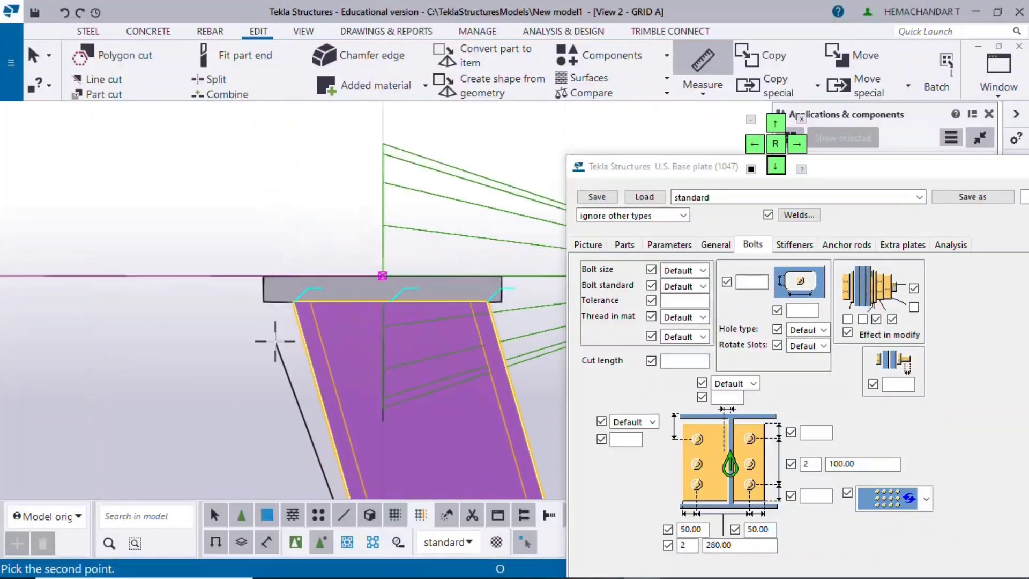
pyautogui.scroll(1, 275, 341)
pyautogui.scroll(1, 300, 290)
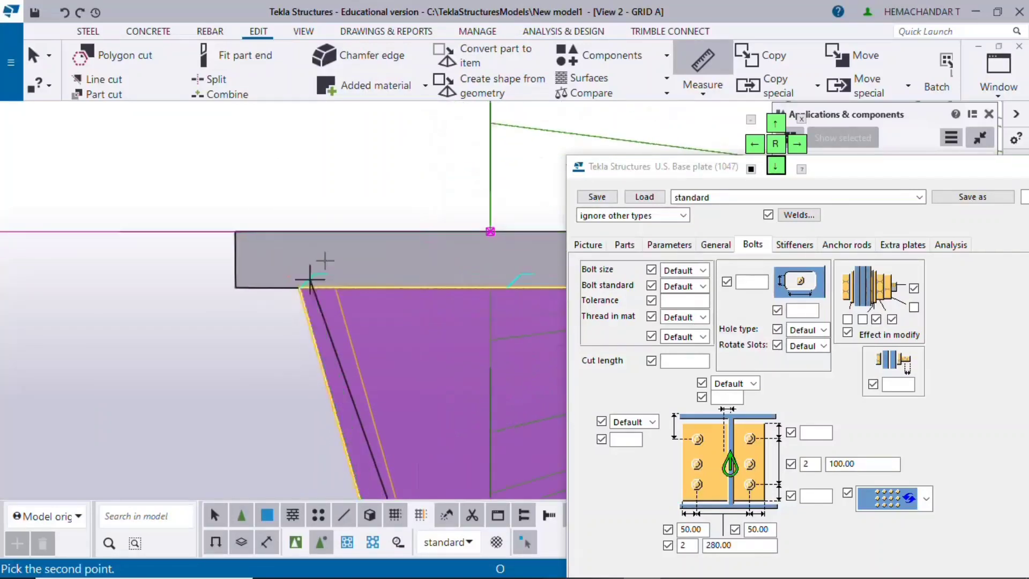
pyautogui.click(301, 288)
pyautogui.scroll(-6, 212, 335)
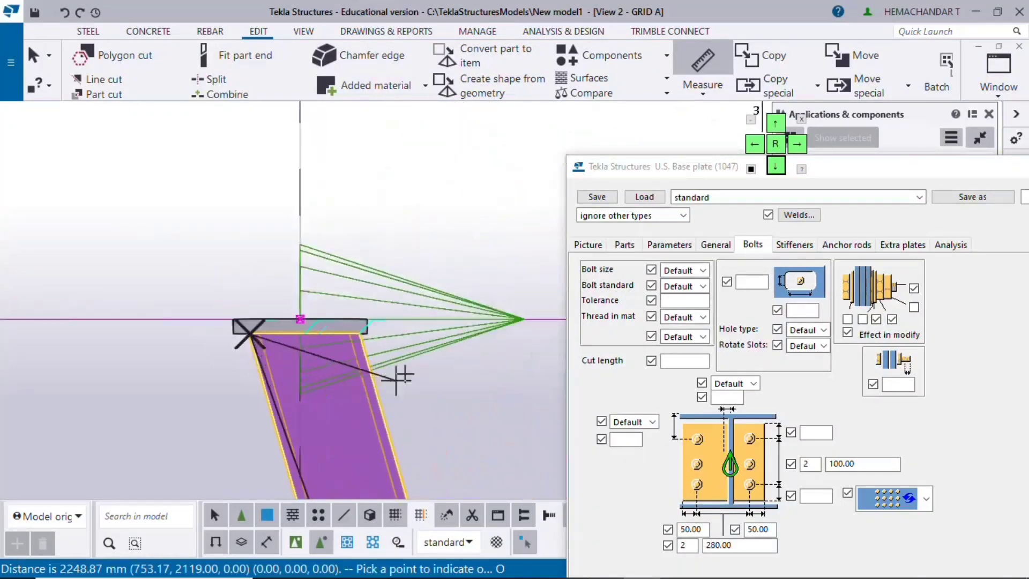
pyautogui.click(454, 344)
# - Compare the measured diagonal and vertical distances with the dimensions in Inclined Column.jpg
pyautogui.scroll(-3, 442, 356)
pyautogui.moveTo(385, 324); pyautogui.dragTo(171, 128, button='middle')
pyautogui.scroll(-2, 331, 381)
pyautogui.moveTo(330, 381); pyautogui.dragTo(290, 246, button='middle')
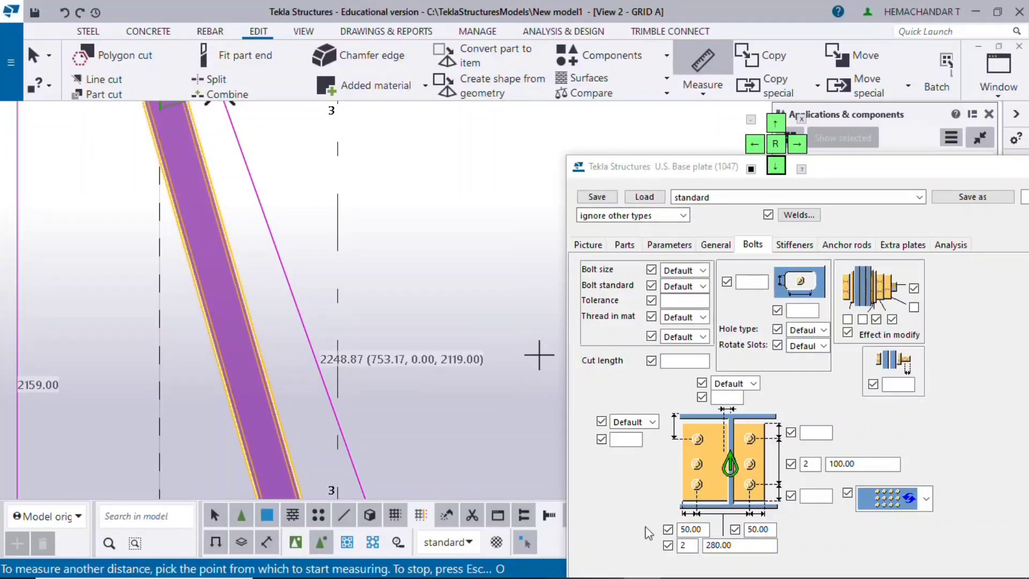
pyautogui.moveTo(648, 570)
pyautogui.click(617, 566)
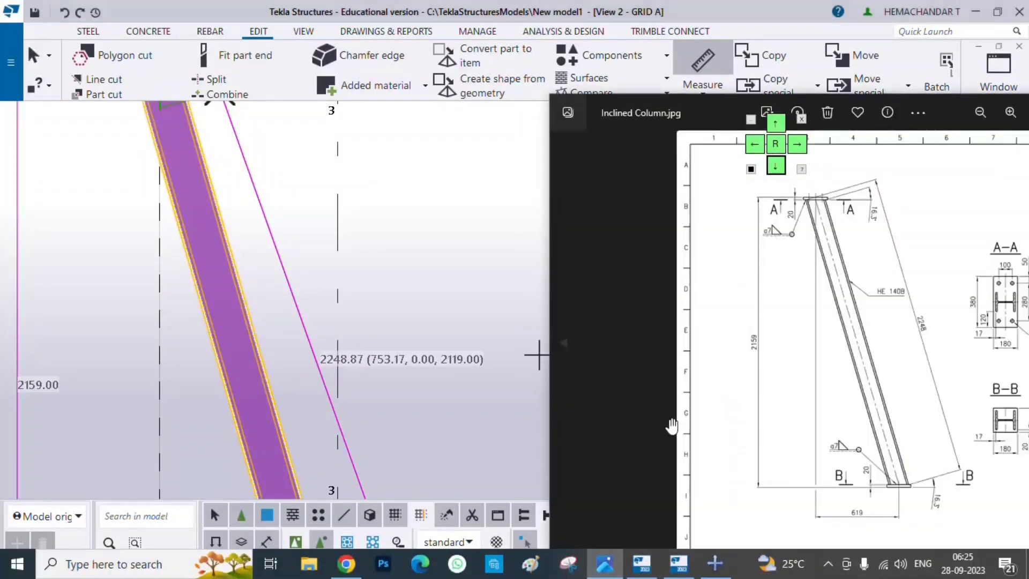
pyautogui.scroll(3, 923, 350)
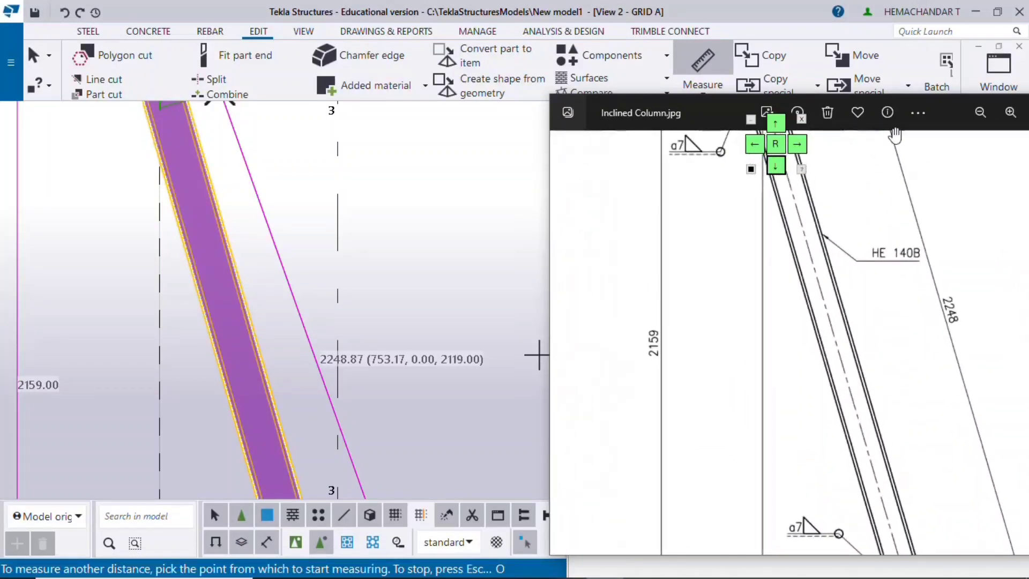
pyautogui.scroll(-3, 901, 332)
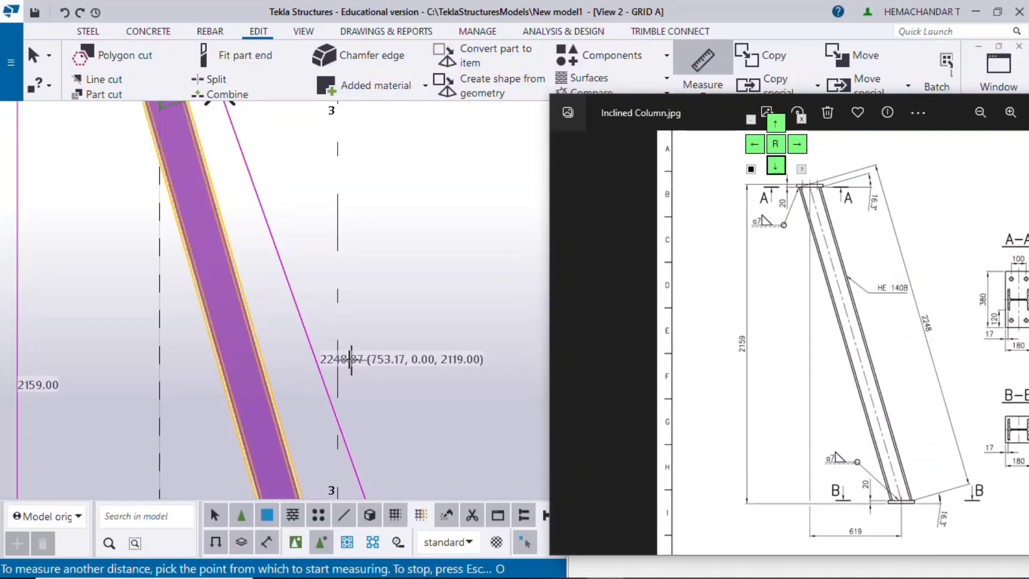
# - End the distance measurement and return to the inclined column in View 1 - 3d
pyautogui.scroll(-3, 352, 360)
pyautogui.rightClick(371, 194)
pyautogui.click(378, 215)
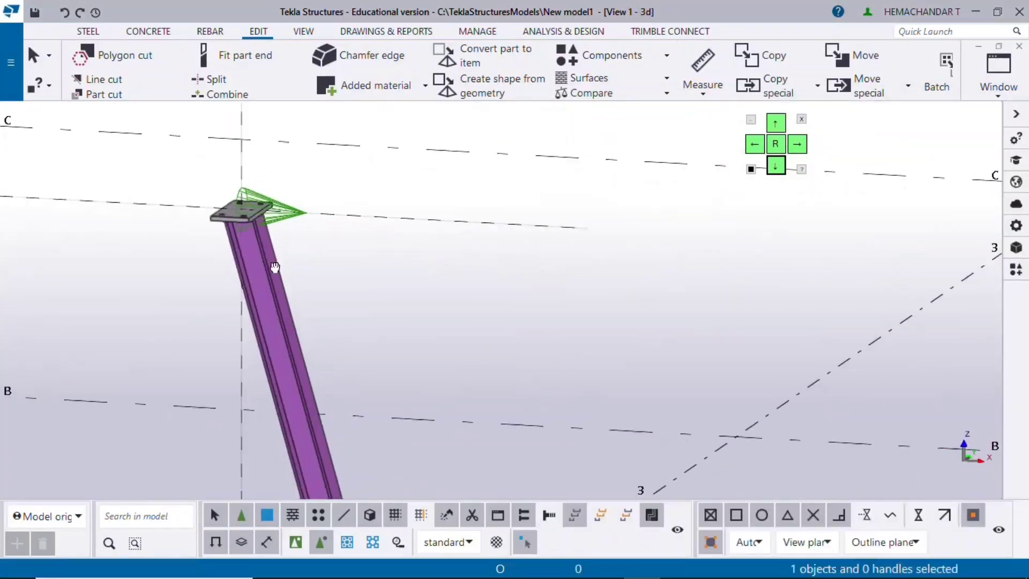
pyautogui.keyDown('ctrl'); pyautogui.moveTo(273, 267); pyautogui.dragTo(328, 225, button='middle'); pyautogui.keyUp('ctrl')
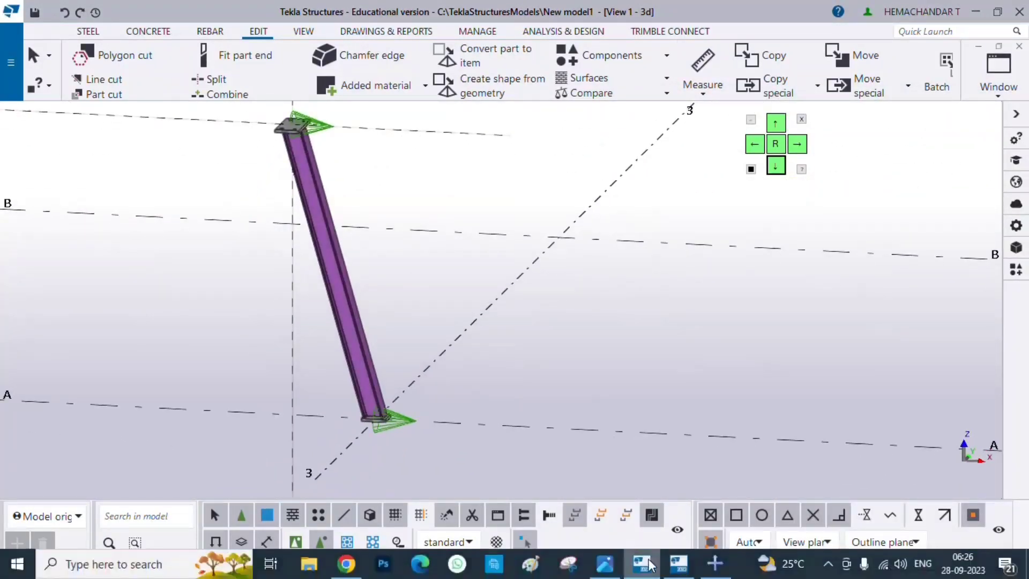
# - Compare the complete column in View 1 - 3d with Inclined Column.jpg, placing the drawing window beside the model
pyautogui.click(606, 564)
pyautogui.moveTo(707, 108); pyautogui.dragTo(628, 67)
pyautogui.moveTo(304, 322); pyautogui.dragTo(202, 352, button='middle')
pyautogui.scroll(2, 210, 352)
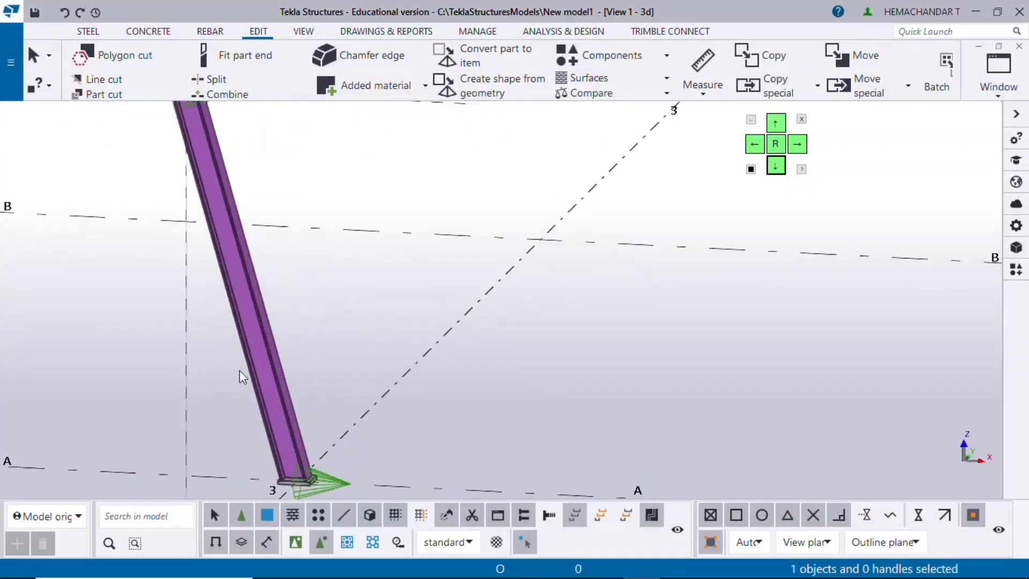
pyautogui.scroll(-3, 241, 375)
pyautogui.moveTo(659, 577)
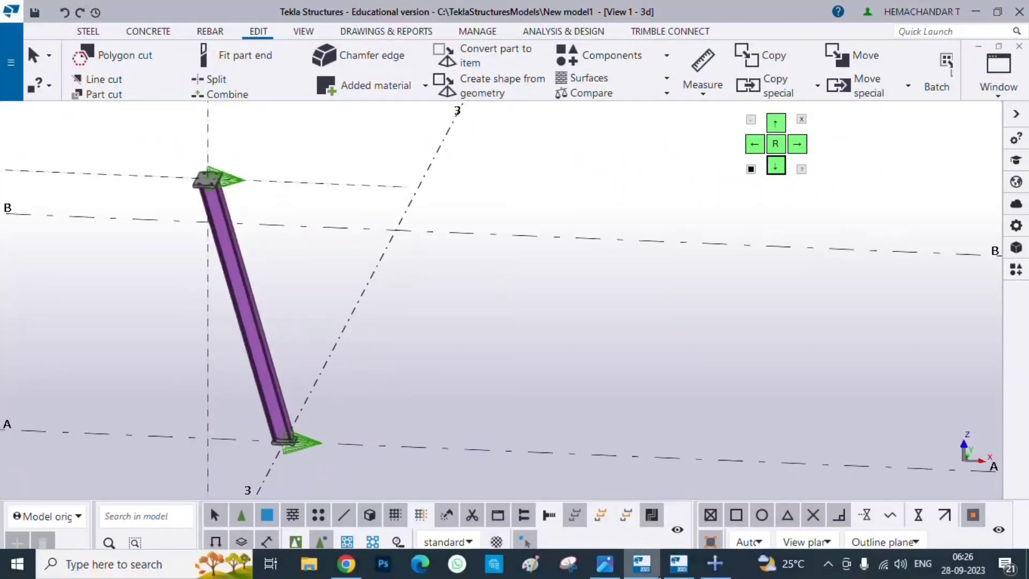
pyautogui.click(605, 564)
pyautogui.moveTo(619, 82); pyautogui.dragTo(534, 84)
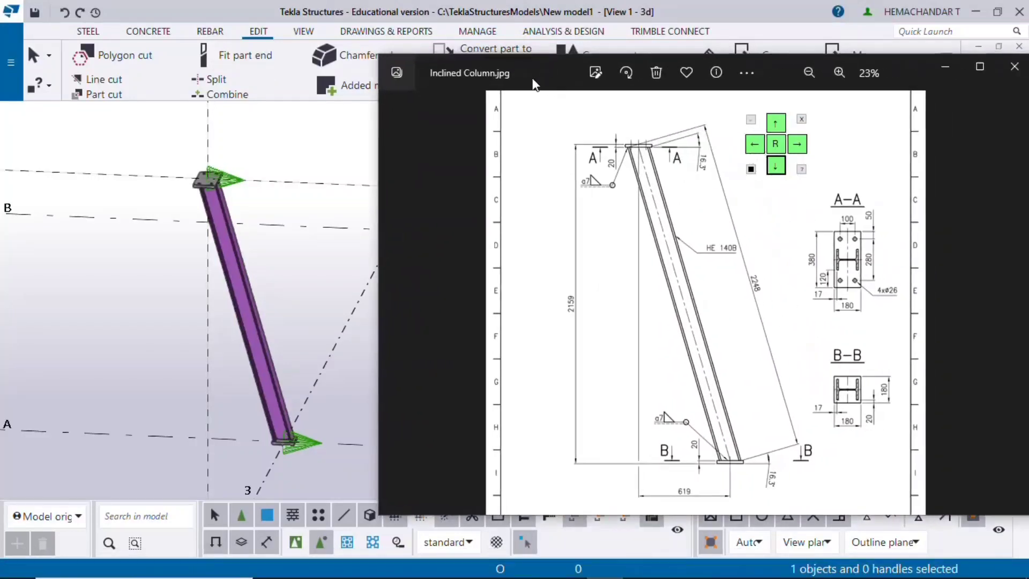
pyautogui.scroll(2, 701, 204)
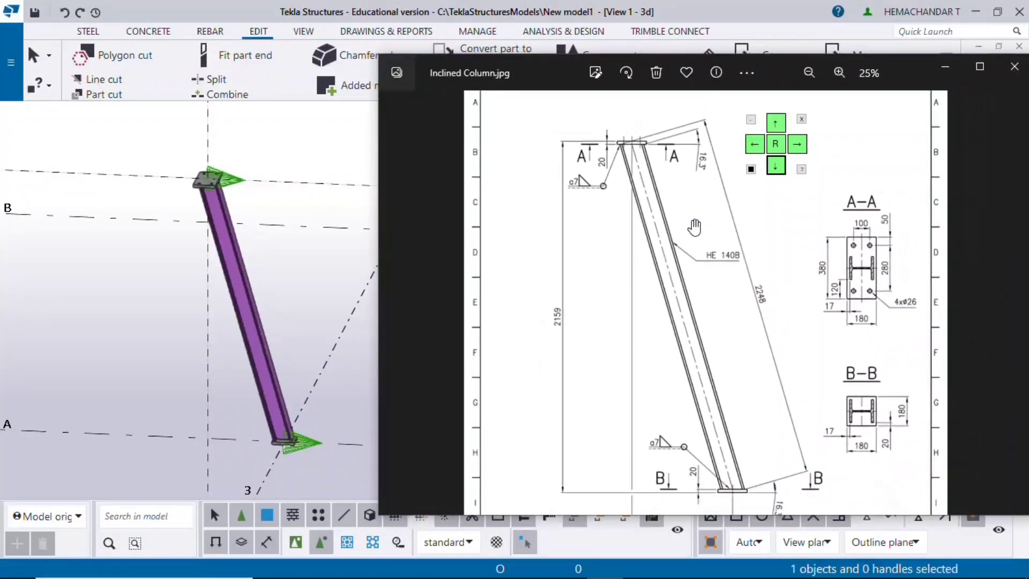